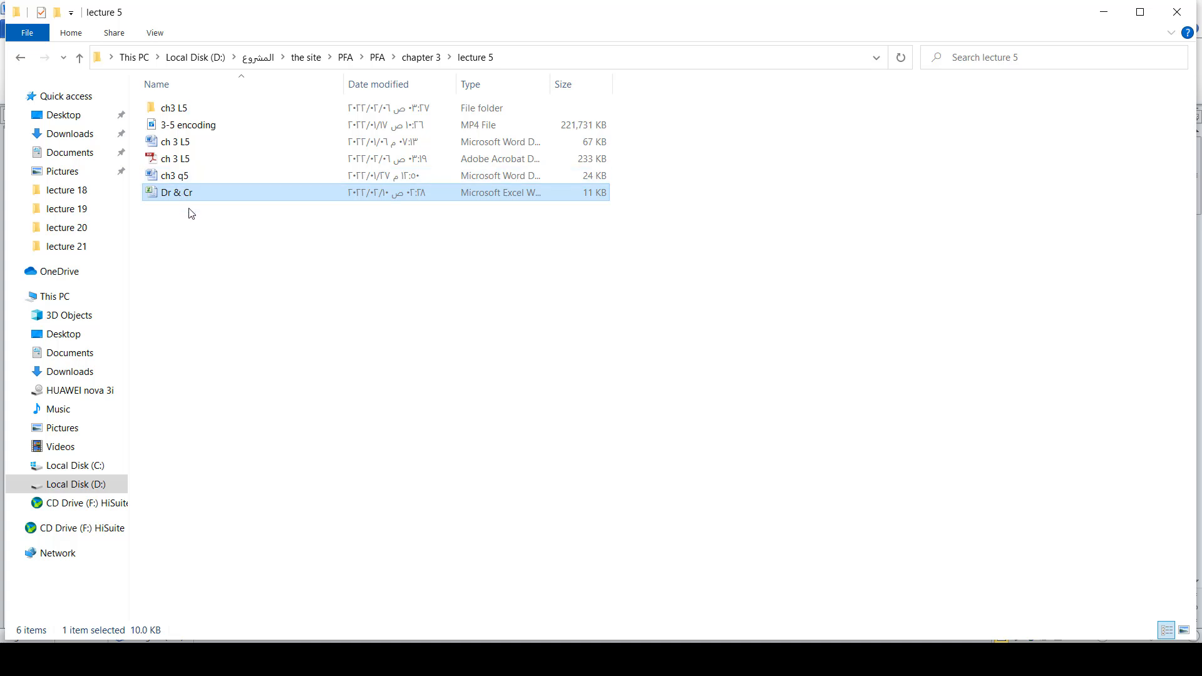
Rename the "Dr & Cr" Excel file in the lecture 5 folder as "American Journal"
{"action": "key", "text": "Up"}
{"action": "key", "text": "Down"}
{"action": "key", "text": "Up"}
{"action": "key", "text": "Down"}
{"action": "key", "text": "Up"}
{"action": "key", "text": "Down"}
{"action": "key", "text": "F2"}
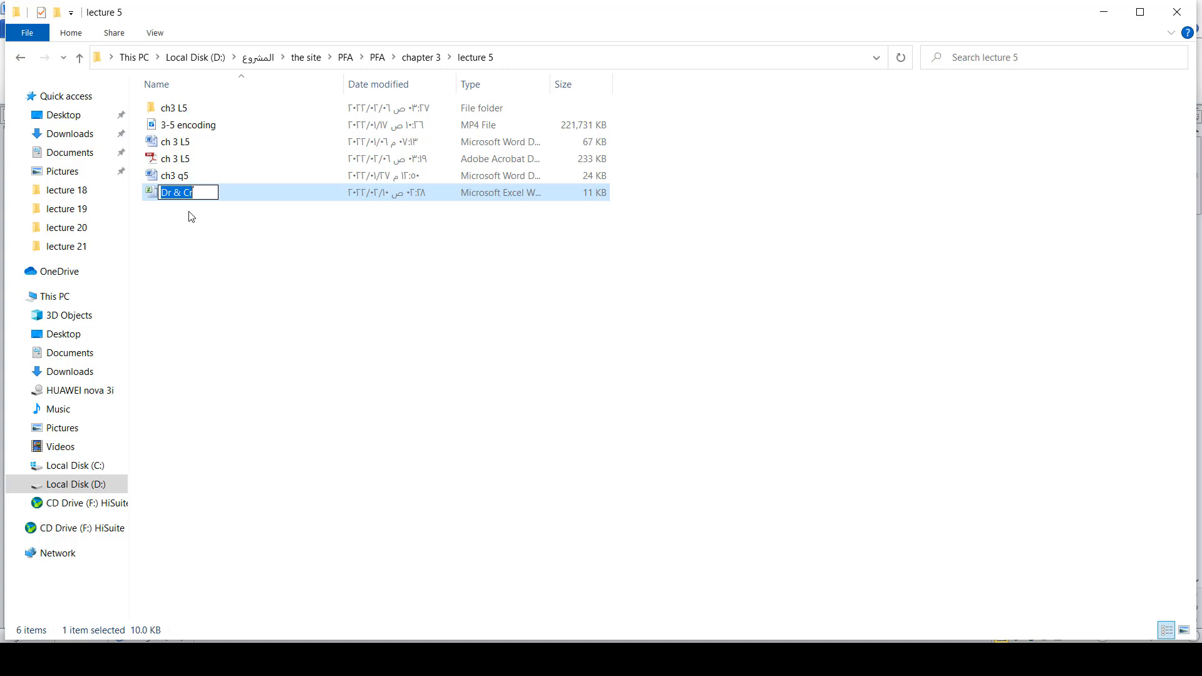
{"action": "type", "text": "American Journal"}
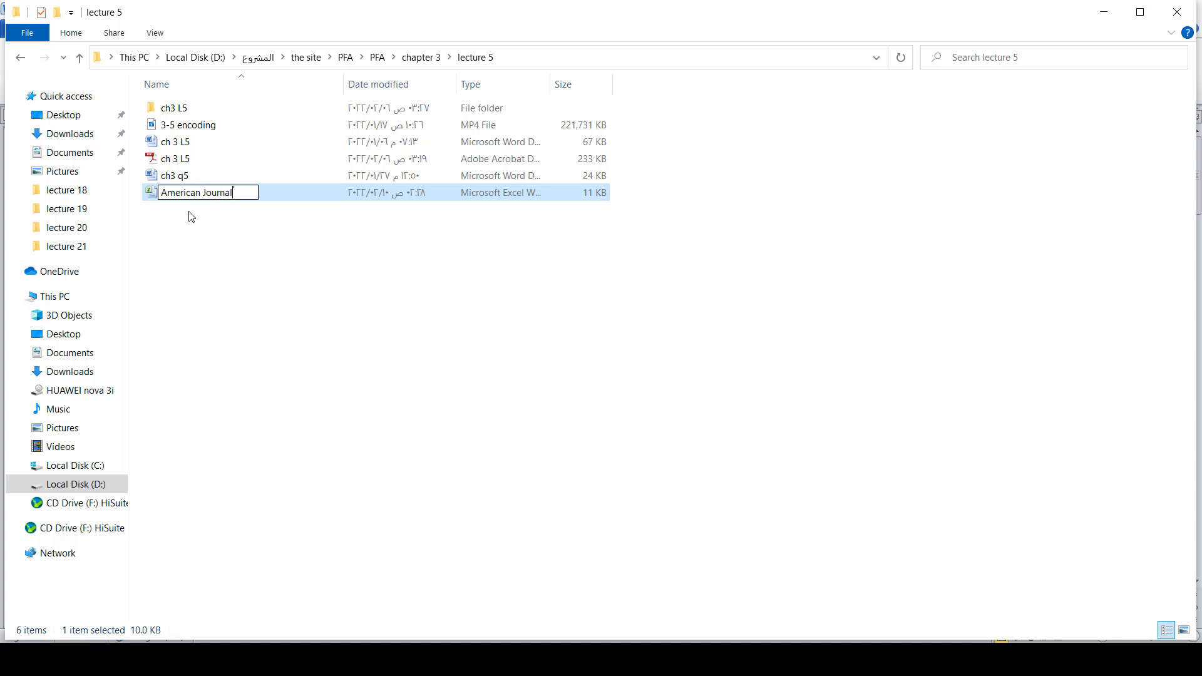
{"action": "key", "text": "Return"}
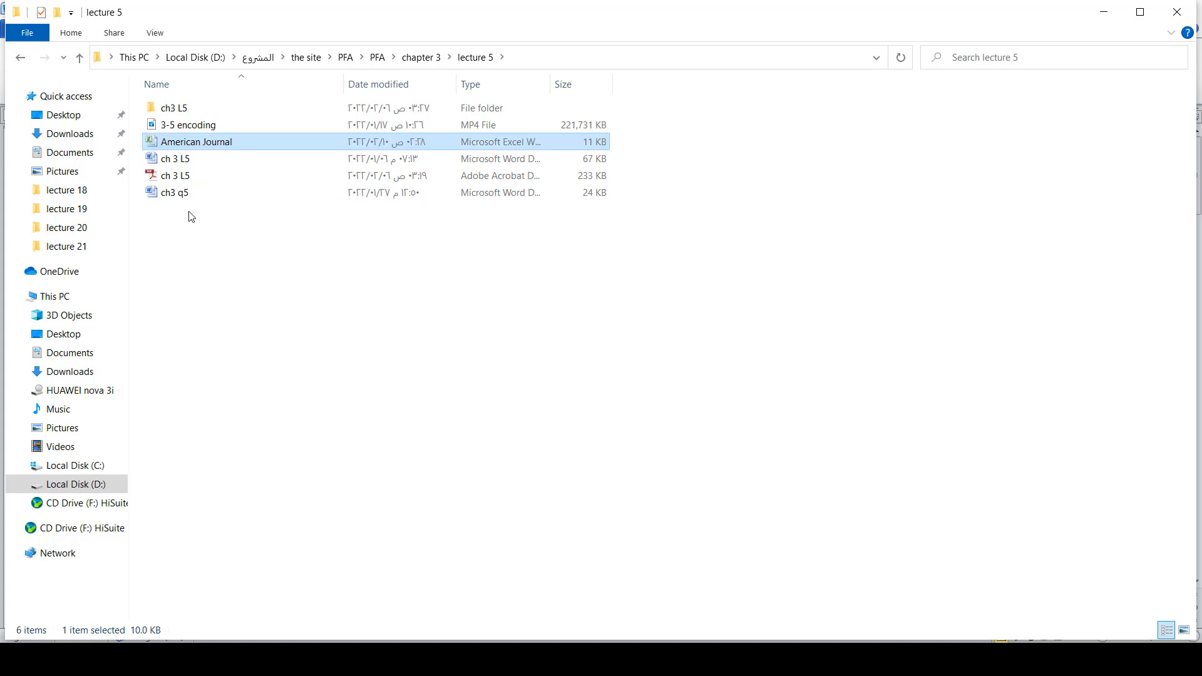
Open the American Journal workbook and select the "Cash on hand" heading on Sheet1
{"action": "key", "text": "Return"}
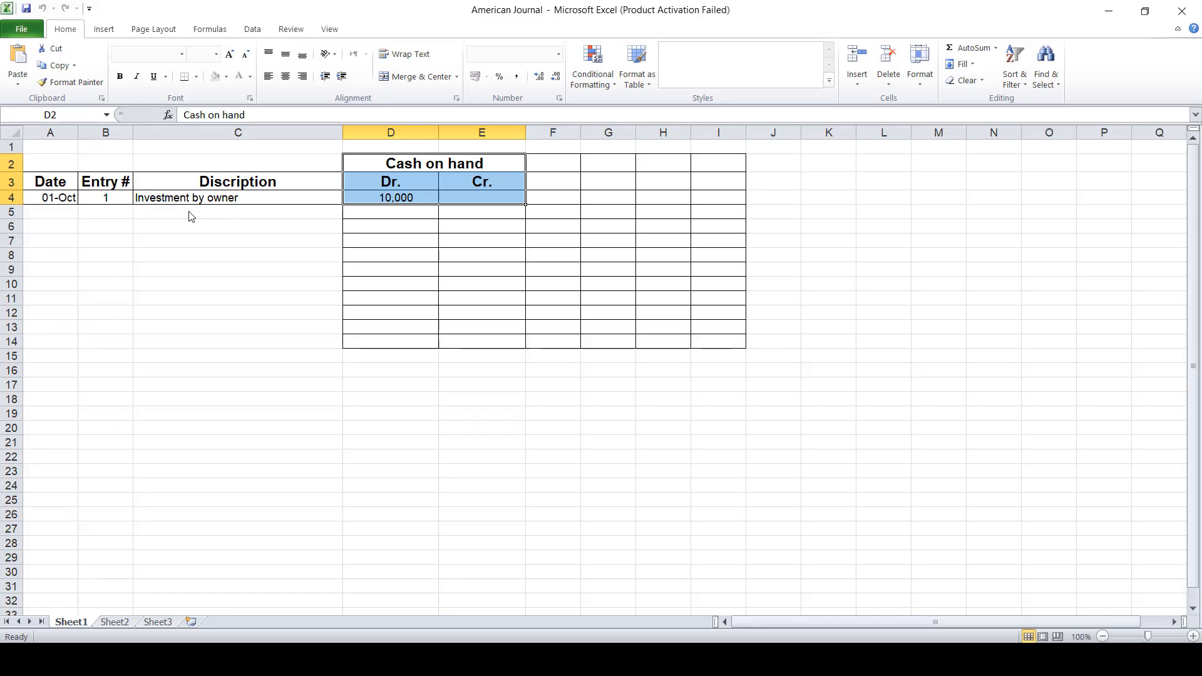
{"action": "left_click", "coordinate": [376, 241]}
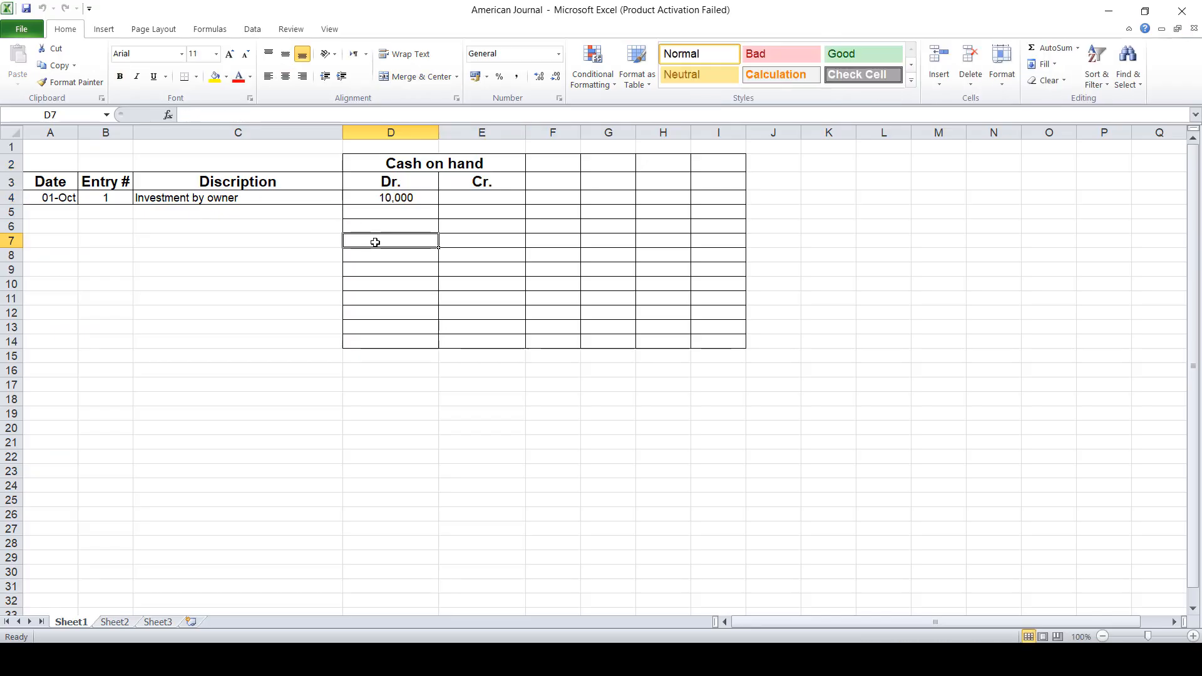
{"action": "key", "text": "Up"}
{"action": "key", "text": "Up"}
{"action": "key", "text": "Up"}
{"action": "key", "text": "Up"}
{"action": "key", "text": "Up"}
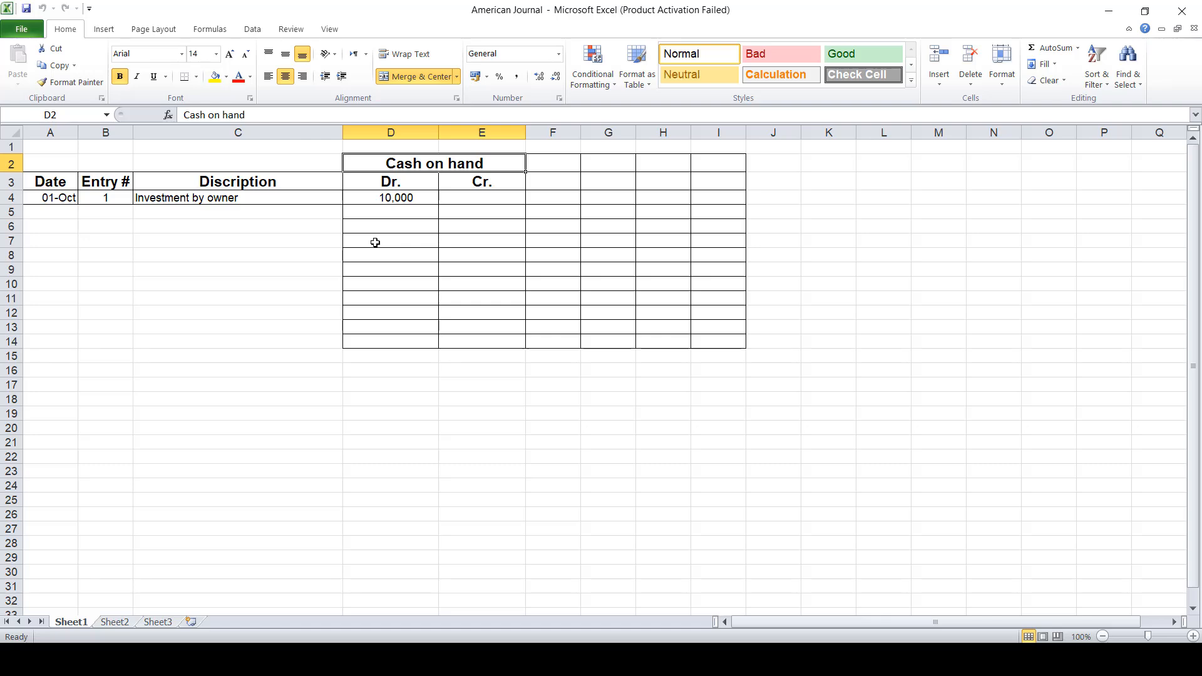
Switch to the ch 3 L5 Word document and review Transaction 1, from the basic analysis through its journal entry lines
{"action": "key", "text": "alt+Tab"}
{"action": "key", "text": "Down"}
{"action": "key", "text": "Left"}
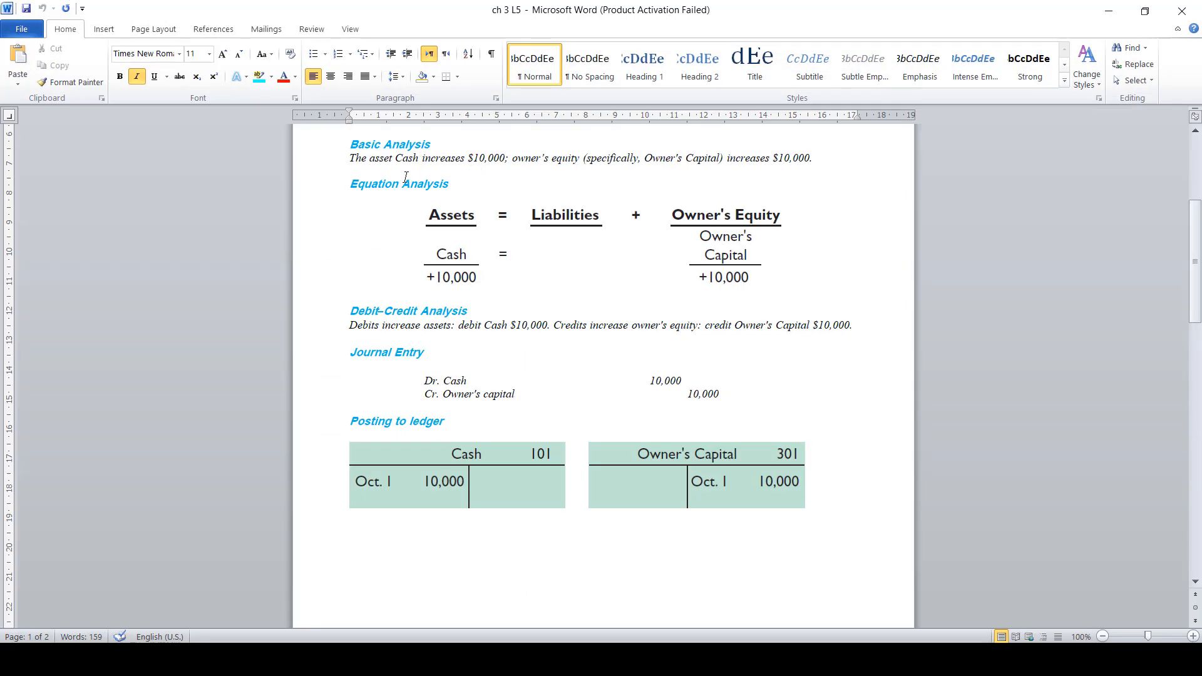
{"action": "scroll", "coordinate": [366, 154], "scroll_direction": "up", "scroll_amount": 3}
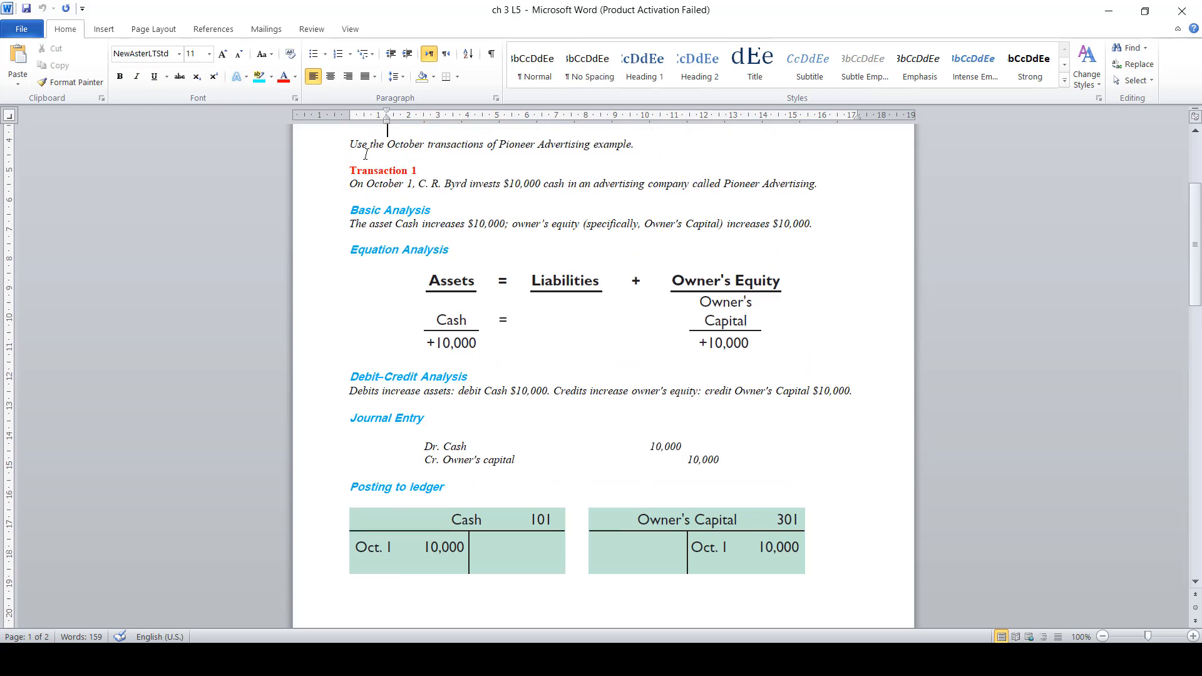
{"action": "key", "text": "Down"}
{"action": "key", "text": "Down"}
{"action": "key", "text": "Down"}
{"action": "key", "text": "Down"}
{"action": "key", "text": "Down"}
{"action": "key", "text": "Down"}
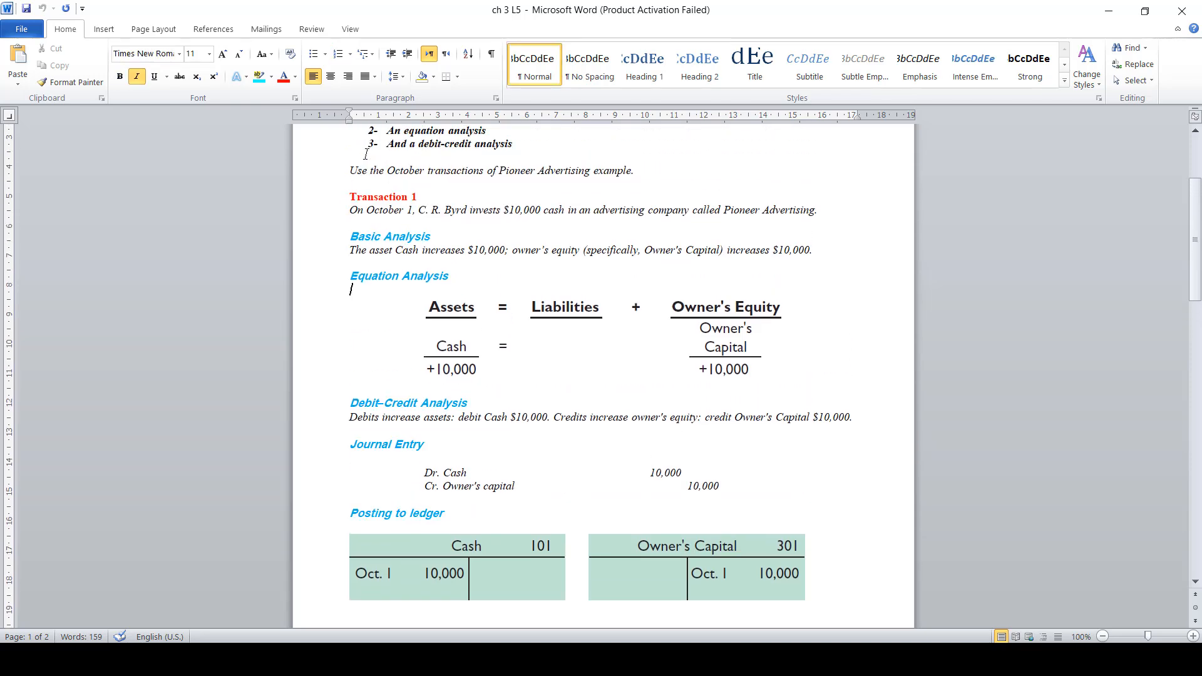
{"action": "key", "text": "Up"}
{"action": "key", "text": "Up"}
{"action": "key", "text": "Up"}
{"action": "key", "text": "Up"}
{"action": "key", "text": "Up"}
{"action": "key", "text": "Up"}
{"action": "key", "text": "Down"}
{"action": "key", "text": "Down"}
{"action": "key", "text": "Down"}
{"action": "key", "text": "Down"}
{"action": "key", "text": "Down"}
{"action": "key", "text": "Down"}
{"action": "key", "text": "Down"}
{"action": "key", "text": "Down"}
{"action": "key", "text": "Up"}
{"action": "key", "text": "Up"}
{"action": "key", "text": "Down"}
{"action": "key", "text": "Down"}
{"action": "key", "text": "Down"}
{"action": "key", "text": "Down"}
{"action": "key", "text": "Down"}
{"action": "key", "text": "Down"}
{"action": "key", "text": "Down"}
{"action": "key", "text": "Down"}
{"action": "key", "text": "Down"}
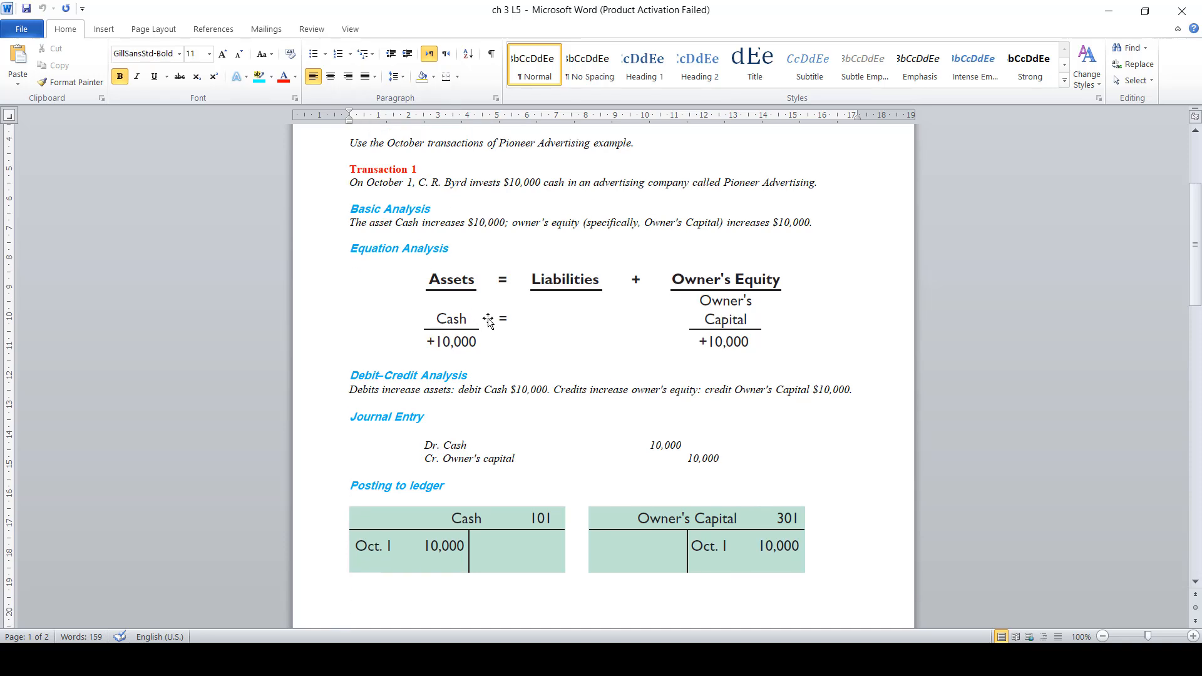
{"action": "left_click_drag", "start_coordinate": [451, 443], "coordinate": [638, 454]}
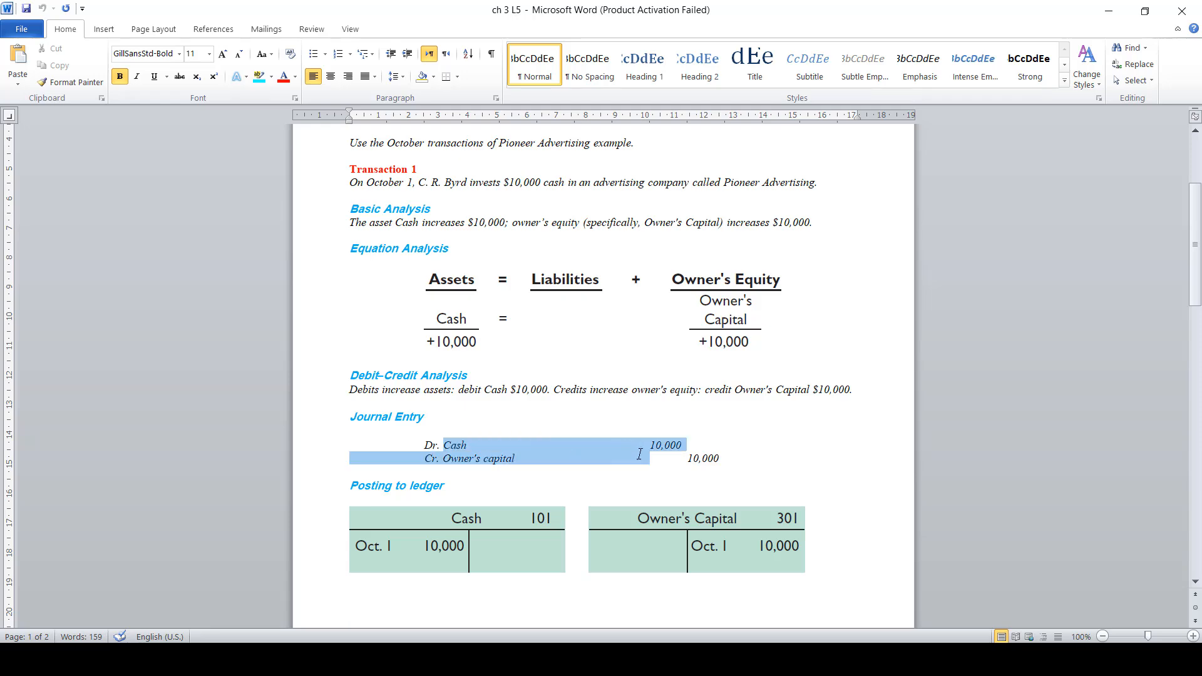
Return to the American Journal workbook, dismiss the Office activation notice and check the entry 1 row's debit and description cells
{"action": "key", "text": "alt+Tab"}
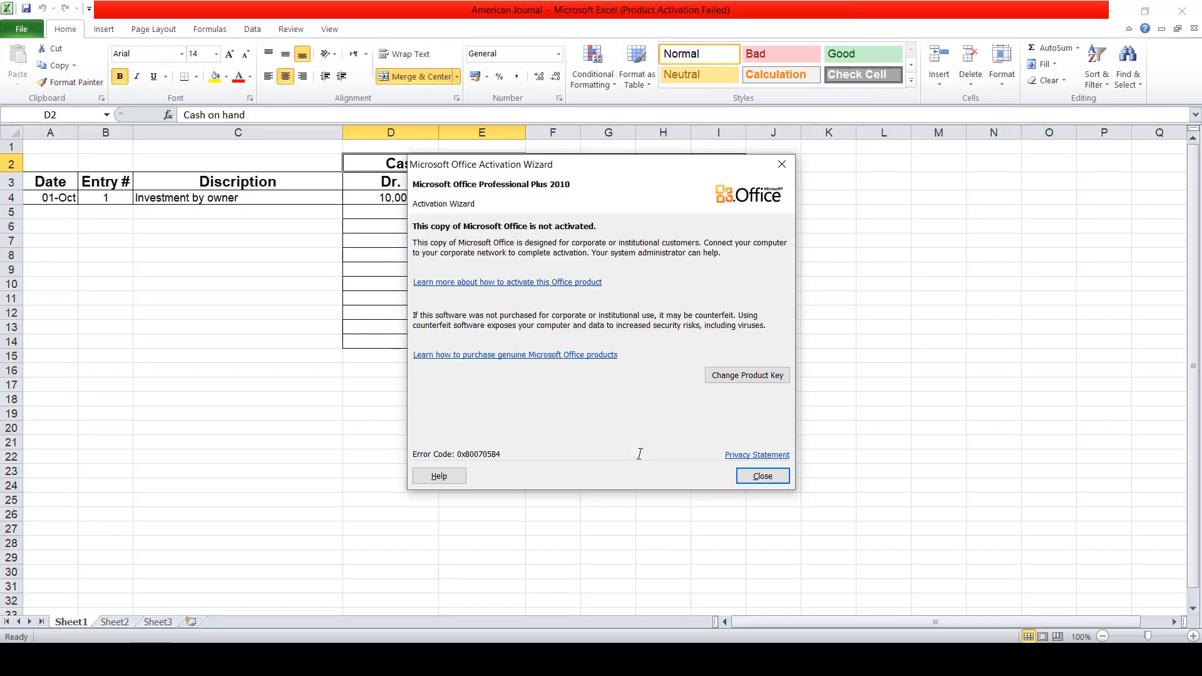
{"action": "key", "text": "Return"}
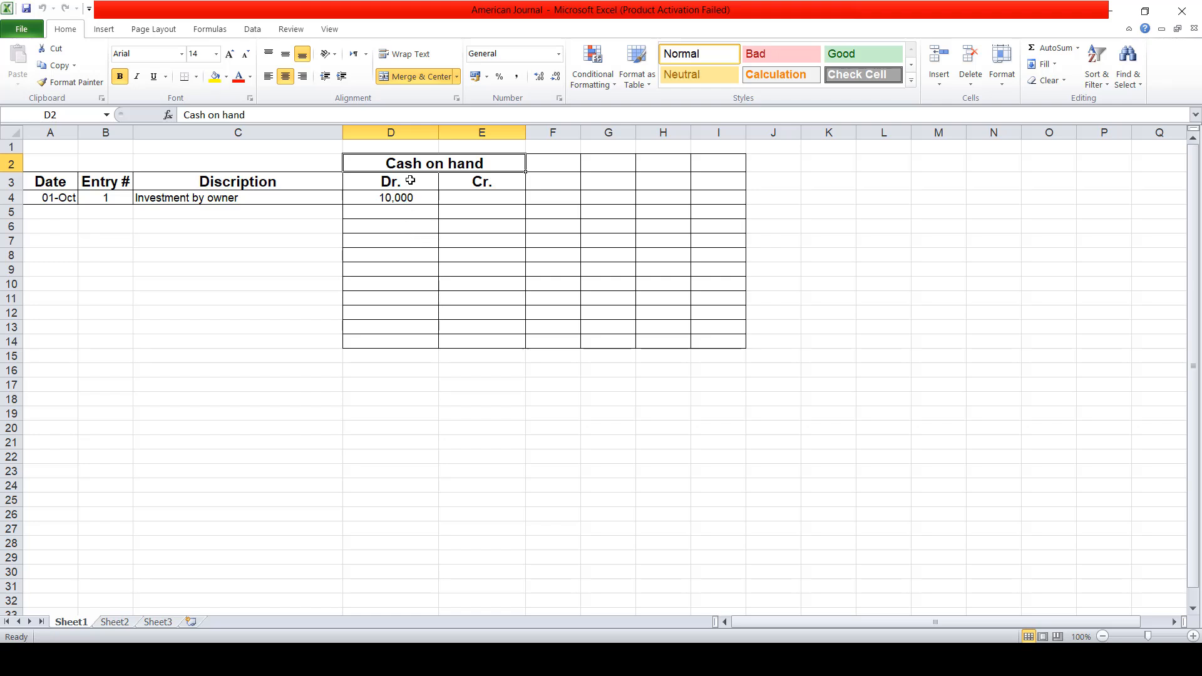
{"action": "left_click", "coordinate": [396, 198]}
{"action": "key", "text": "Left"}
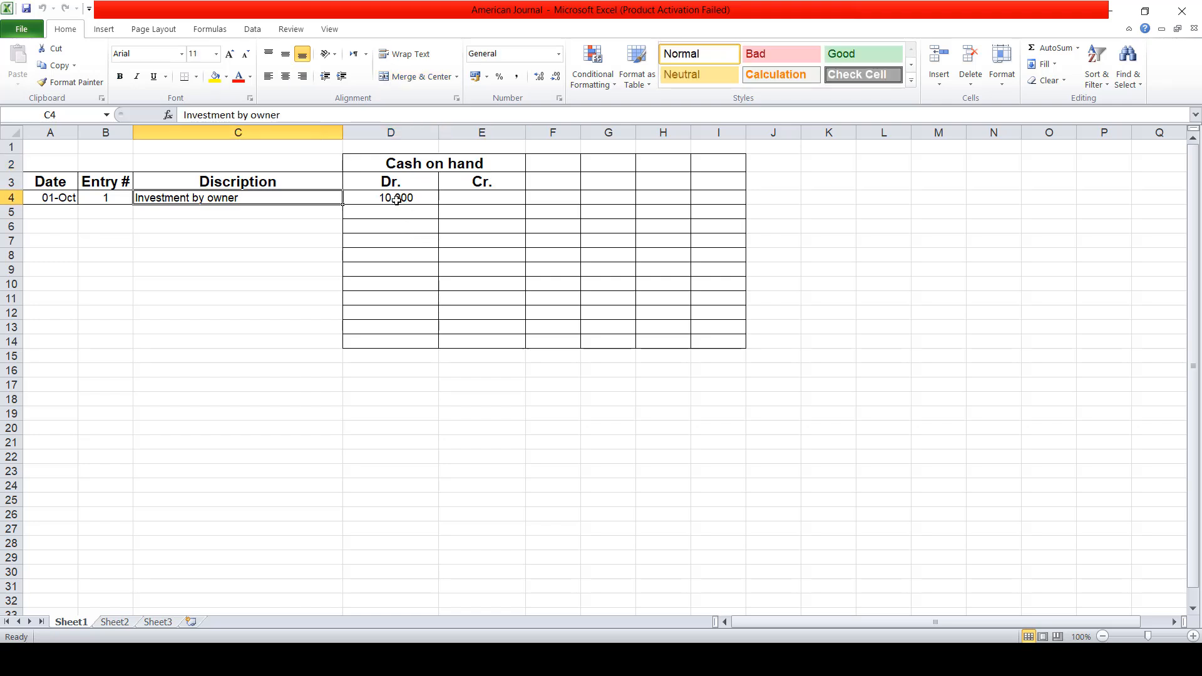
{"action": "key", "text": "Left"}
{"action": "key", "text": "Right"}
Check the transaction date in the Word document's Transaction 1 text, then return to the Excel workbook
{"action": "key", "text": "alt+Tab"}
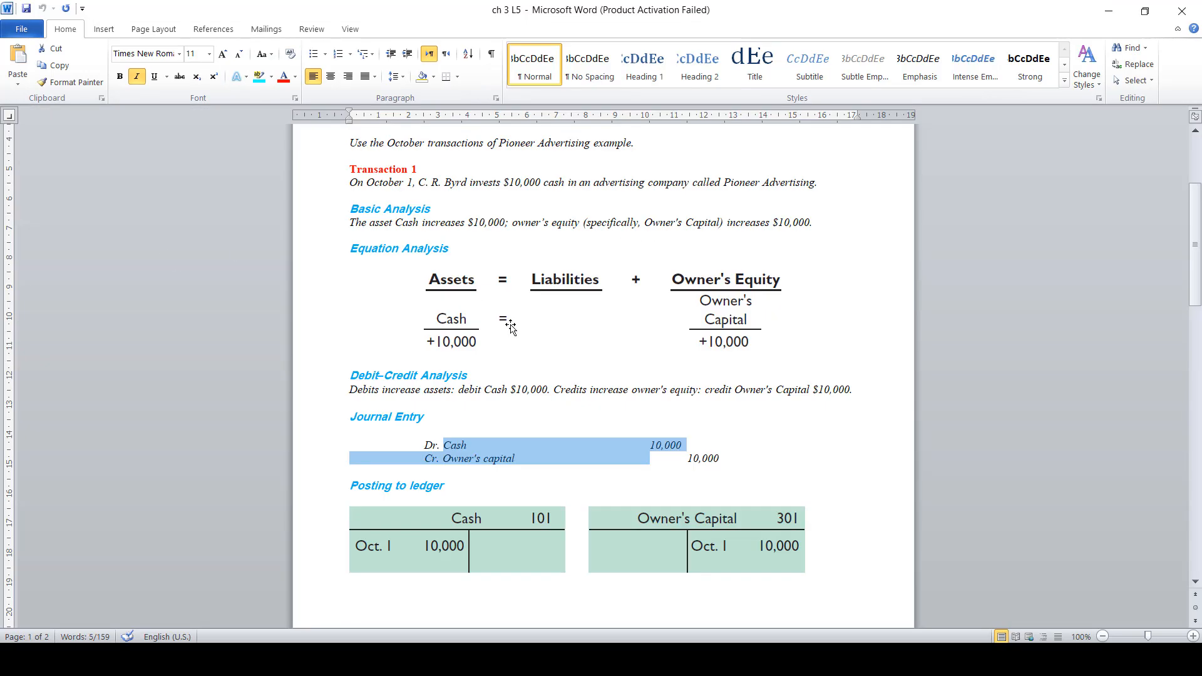
{"action": "left_click_drag", "start_coordinate": [370, 182], "coordinate": [412, 182]}
{"action": "key", "text": "alt+Tab"}
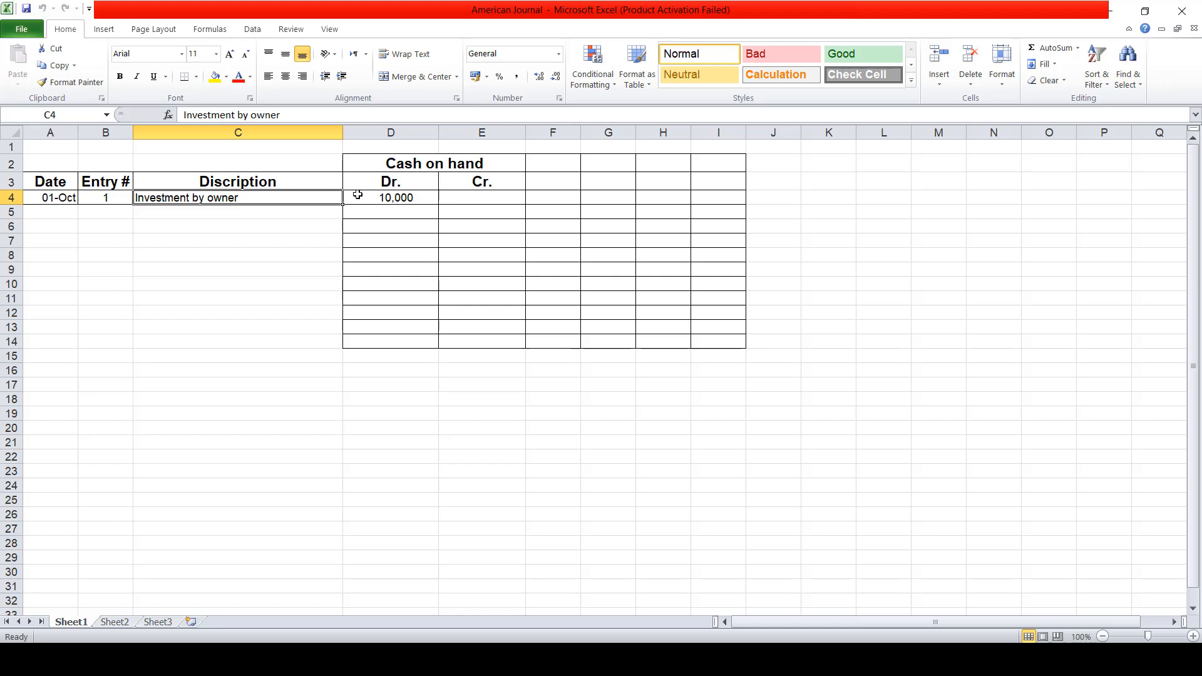
Merge and center cells F2:G2 beside the "Cash on hand" heading
{"action": "left_click", "coordinate": [556, 166]}
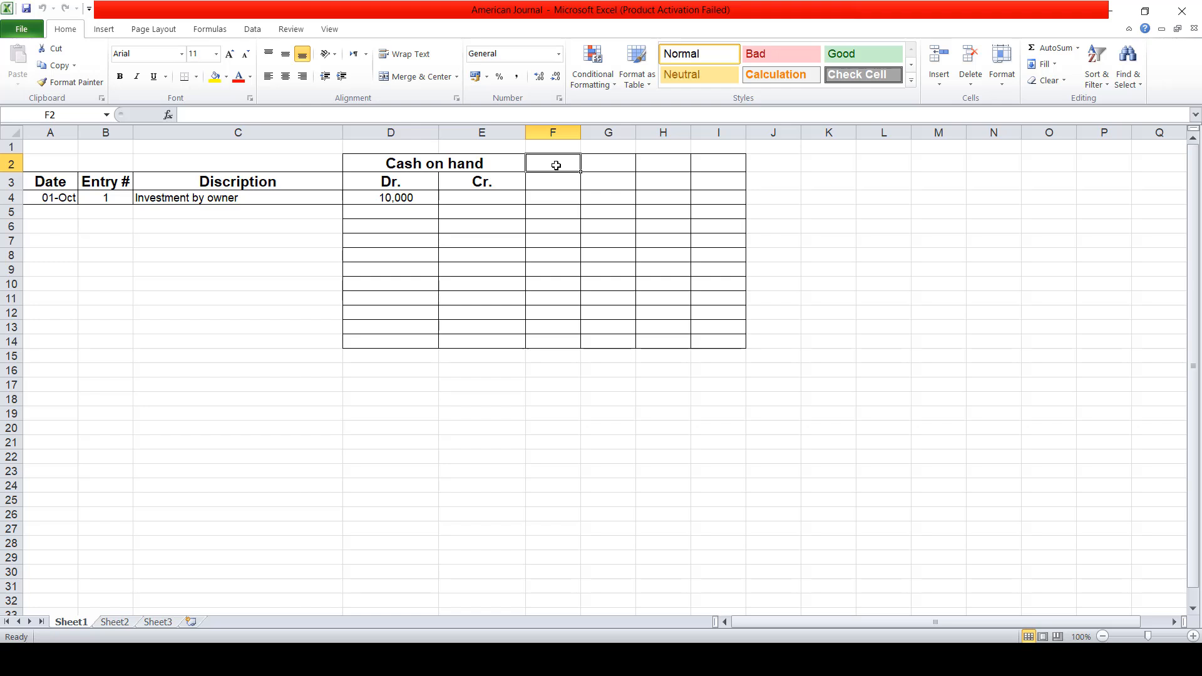
{"action": "key", "text": "shift+Right"}
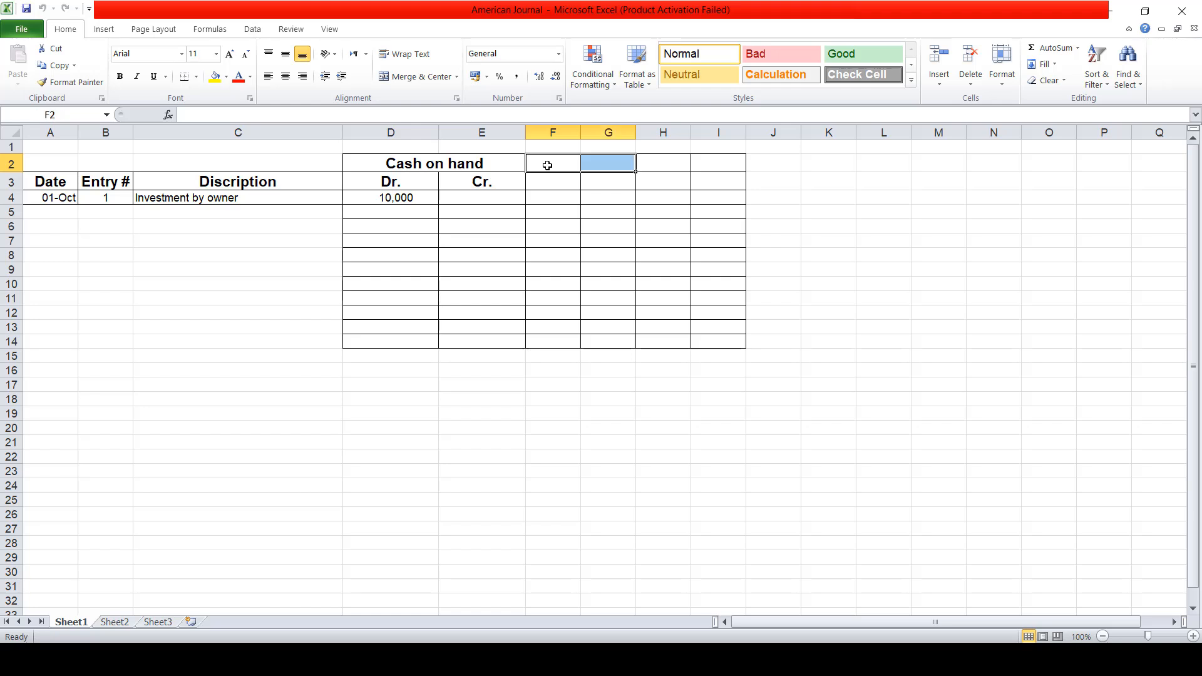
{"action": "left_click", "coordinate": [547, 165]}
{"action": "left_click_drag", "start_coordinate": [546, 164], "coordinate": [594, 166]}
{"action": "left_click_drag", "start_coordinate": [558, 166], "coordinate": [595, 165]}
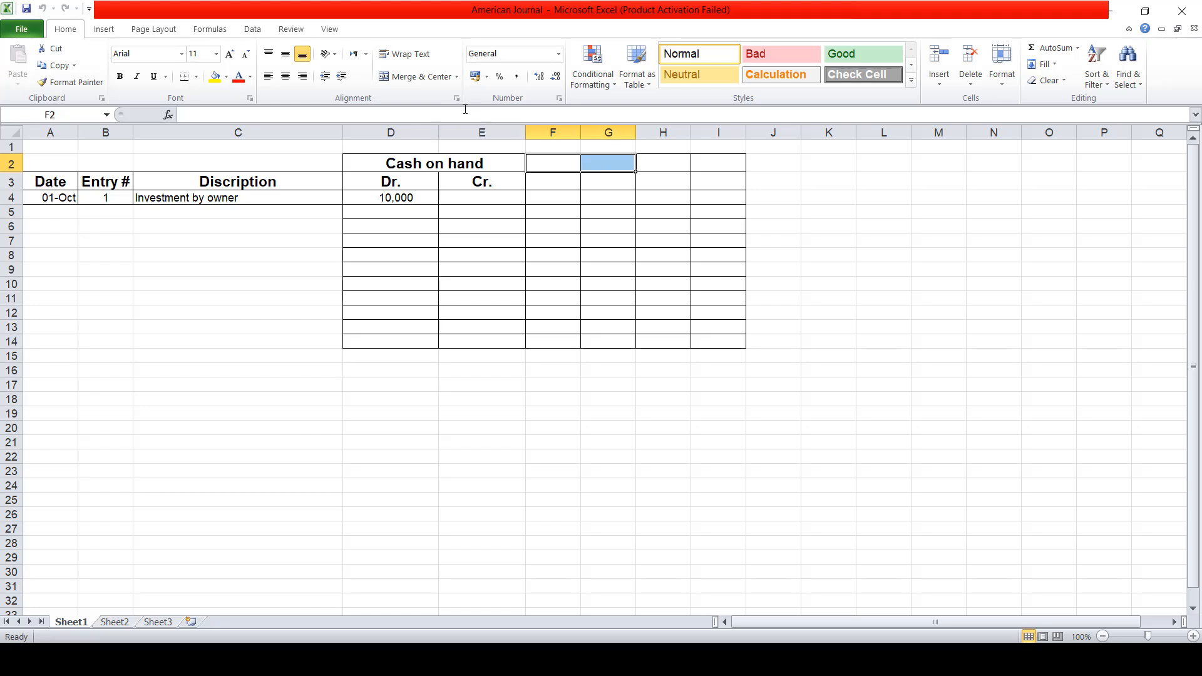
{"action": "left_click", "coordinate": [414, 78]}
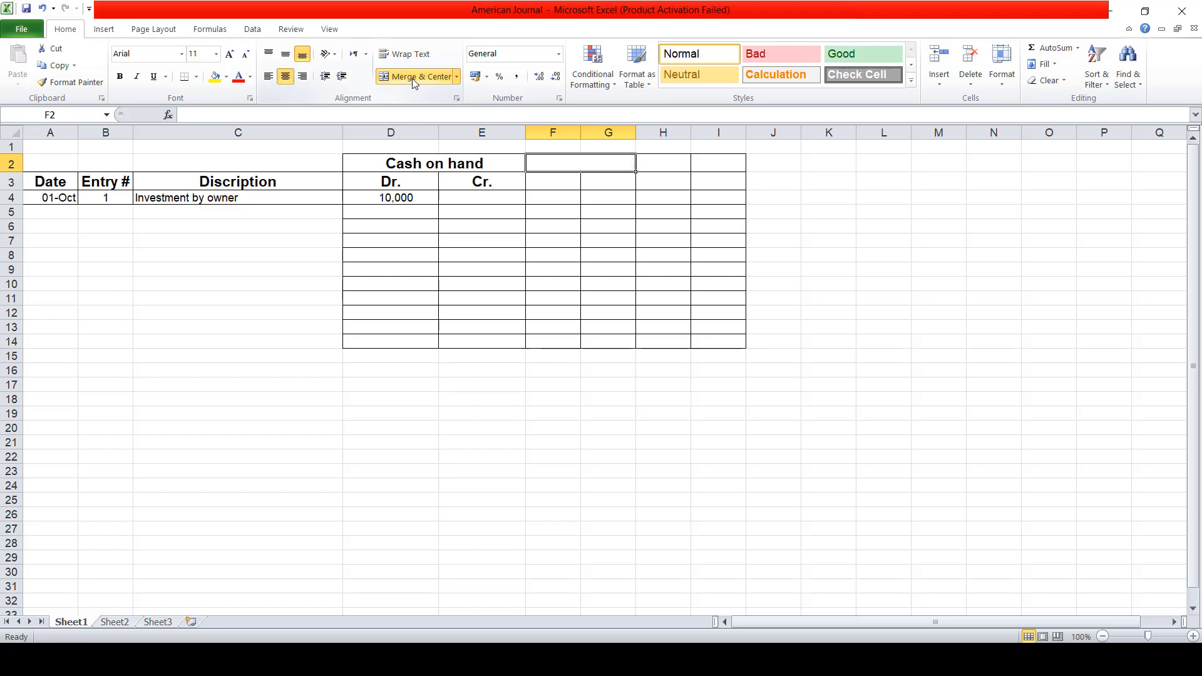
Enter "Owner's Capital" as the account heading in the merged cell F2
{"action": "type", "text": "Owner's "}
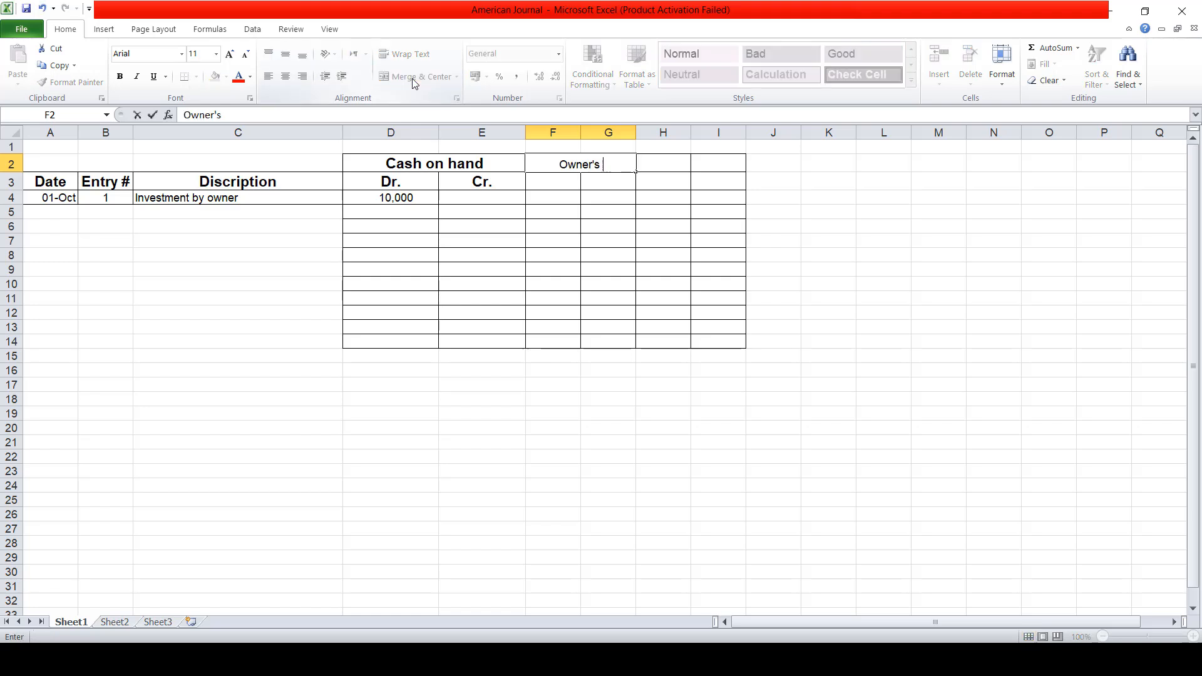
{"action": "type", "text": "Capita"}
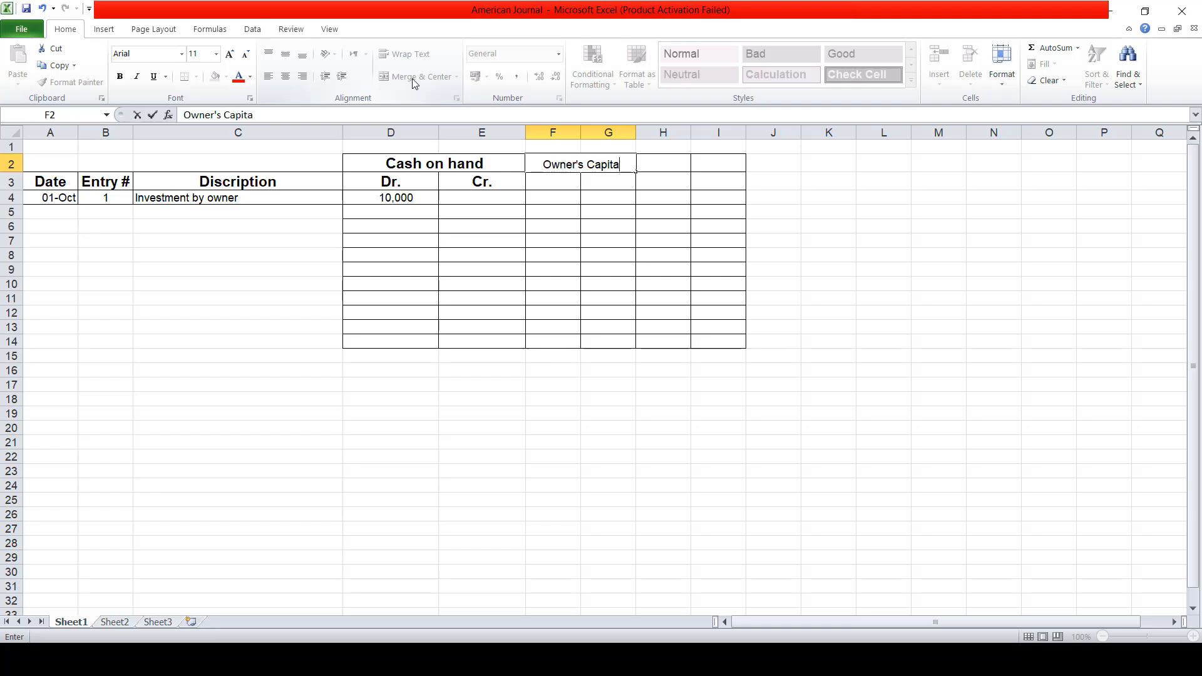
{"action": "type", "text": "l"}
{"action": "key", "text": "Return"}
{"action": "key", "text": "Up"}
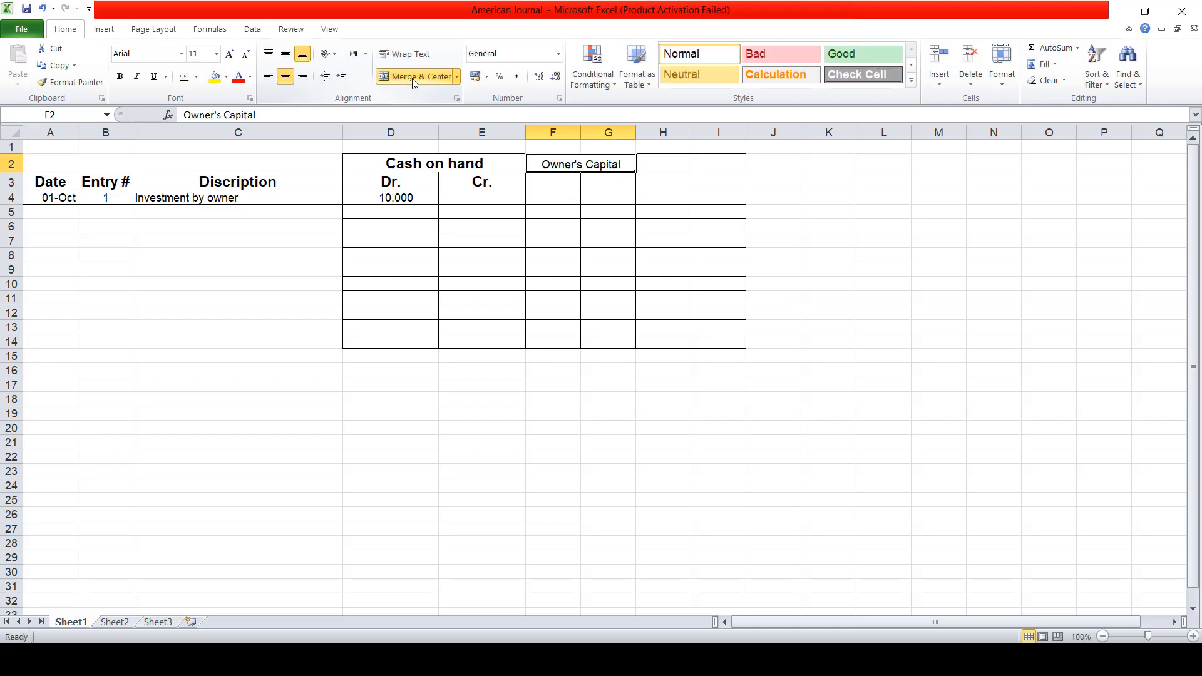
Fill the Dr. and Cr. headings from D3:E3 across to F3:G3 under Owner's Capital
{"action": "left_click", "coordinate": [419, 160]}
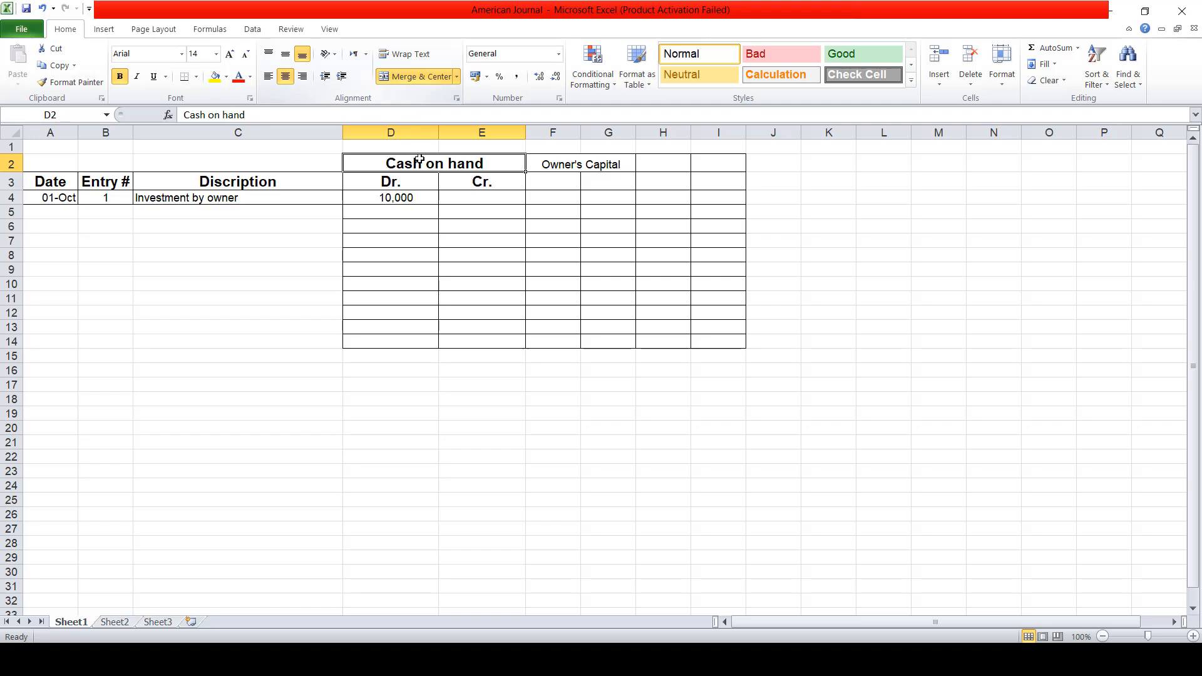
{"action": "left_click", "coordinate": [589, 161]}
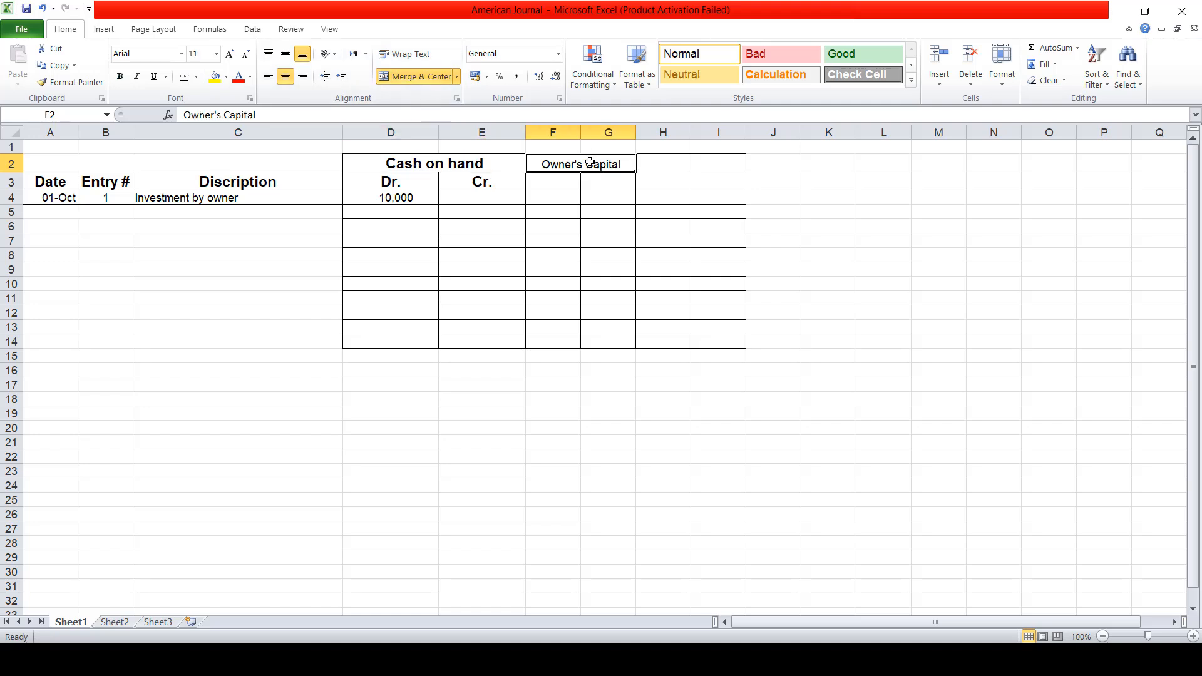
{"action": "left_click", "coordinate": [431, 164]}
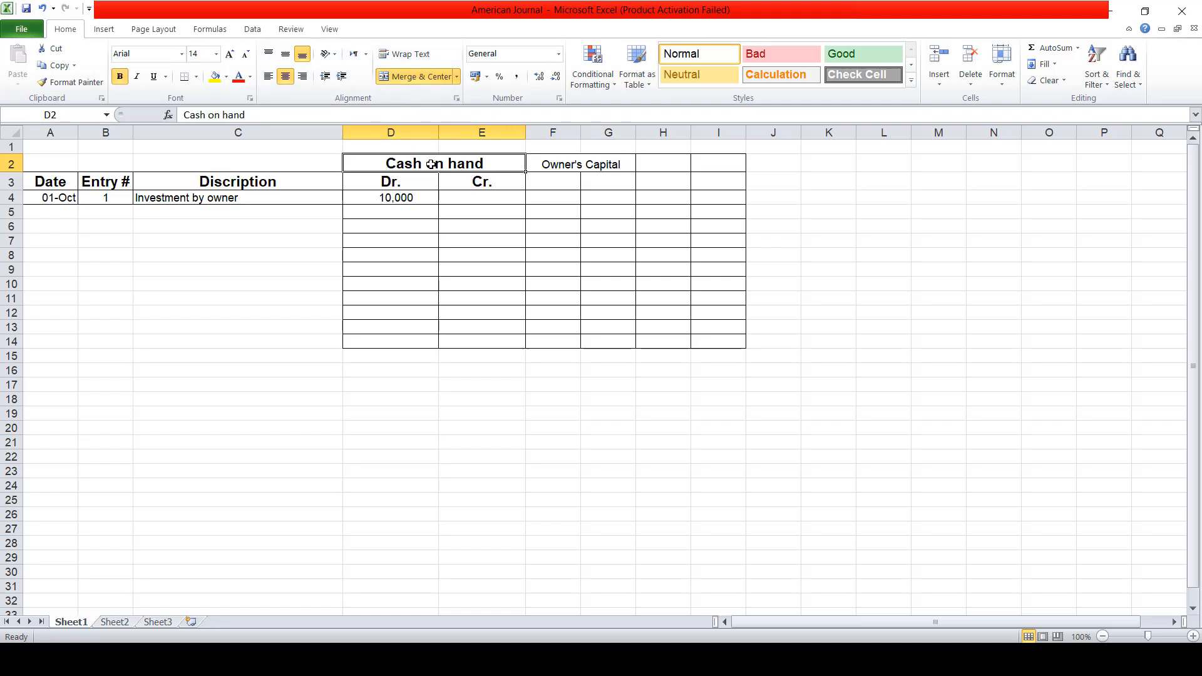
{"action": "key", "text": "Down"}
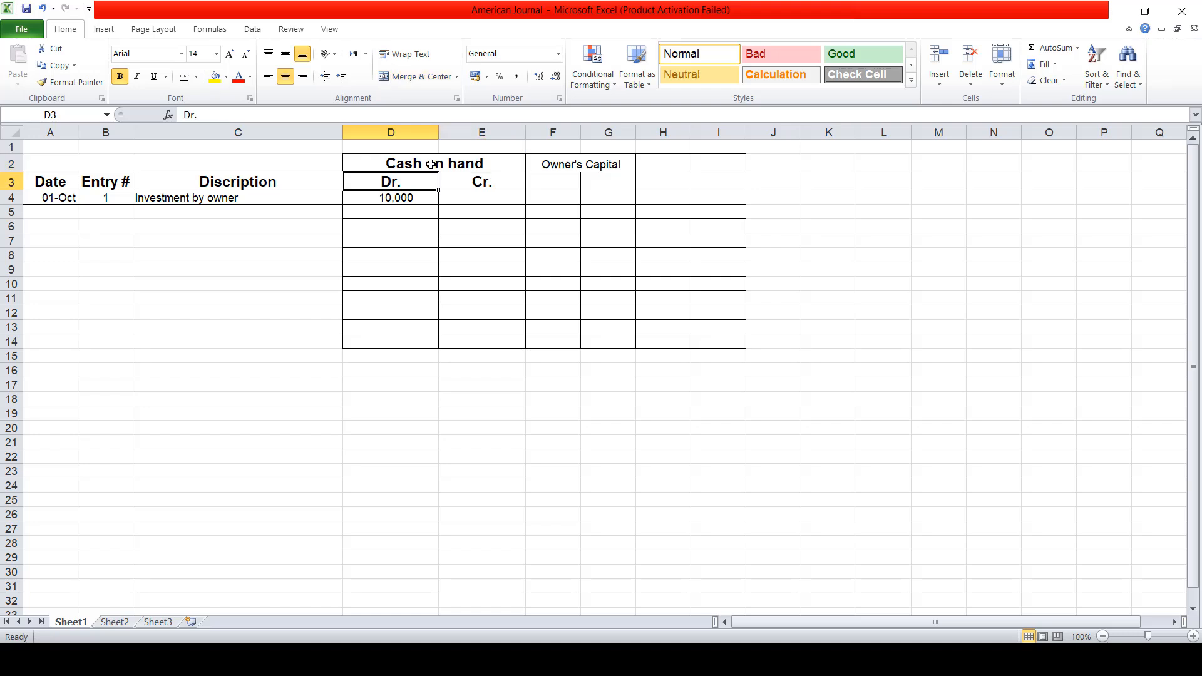
{"action": "key", "text": "Right"}
{"action": "key", "text": "Right"}
{"action": "key", "text": "Right"}
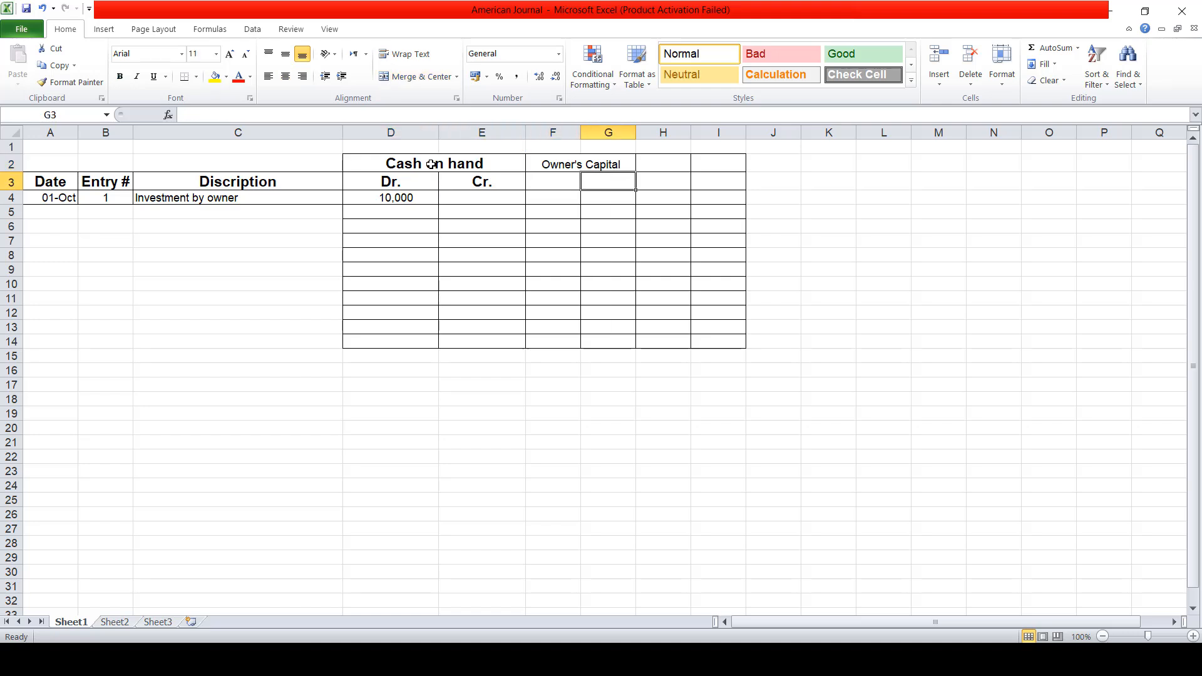
{"action": "key", "text": "Left"}
{"action": "key", "text": "Left"}
{"action": "key", "text": "Left"}
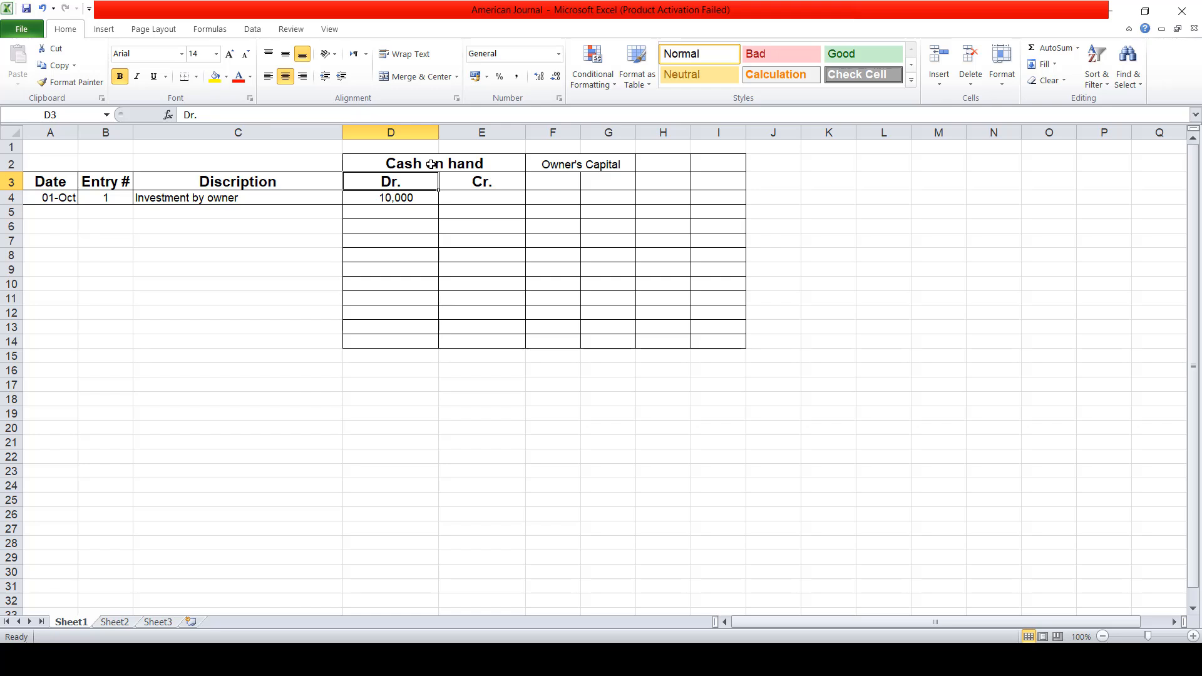
{"action": "key", "text": "shift+Right"}
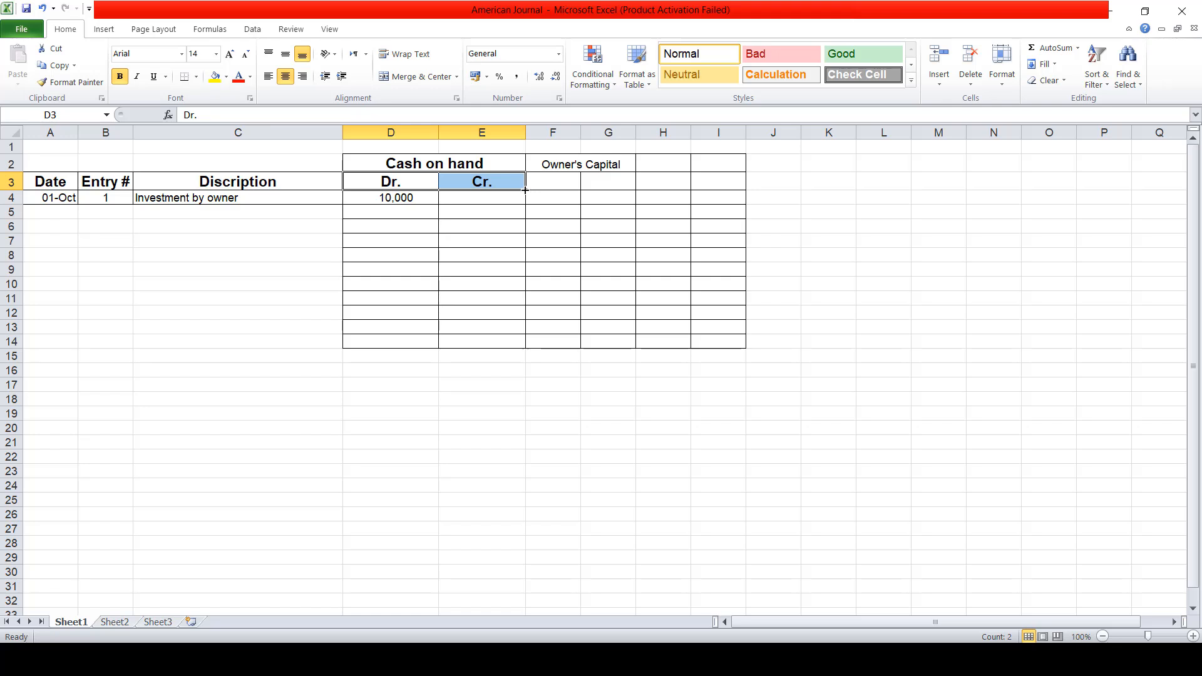
{"action": "left_click_drag", "start_coordinate": [524, 189], "coordinate": [625, 188]}
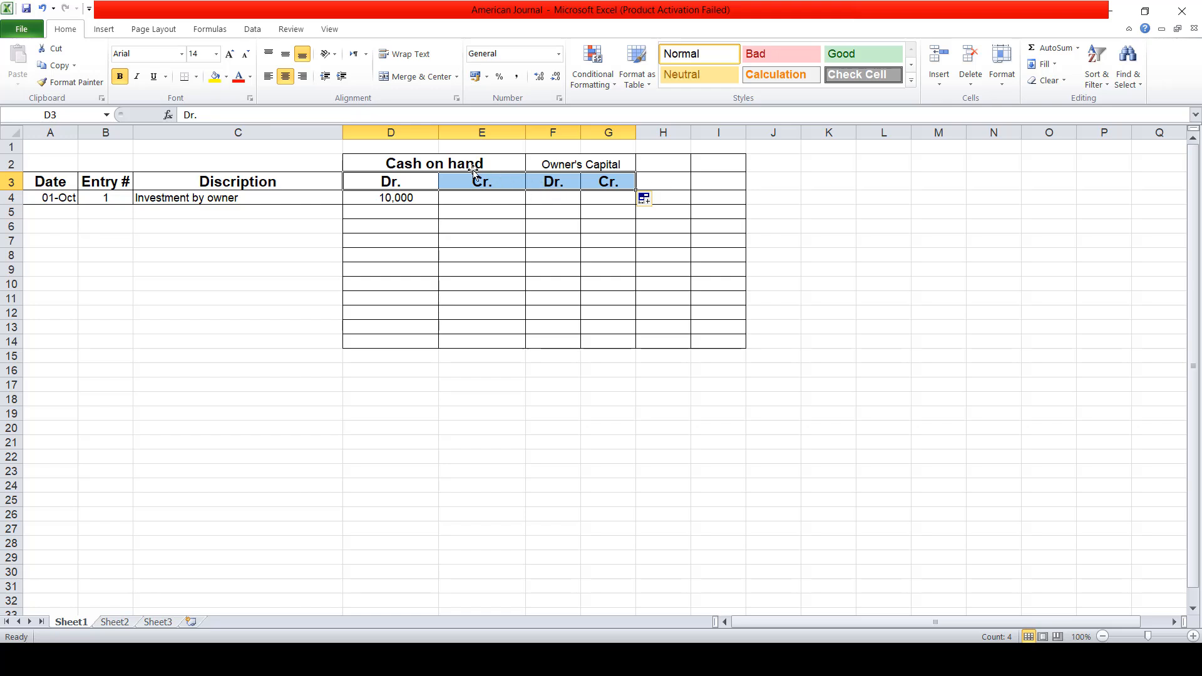
Copy the formatting of the "Cash on hand" heading onto the "Owner's Capital" heading with Format Painter
{"action": "left_click", "coordinate": [494, 164]}
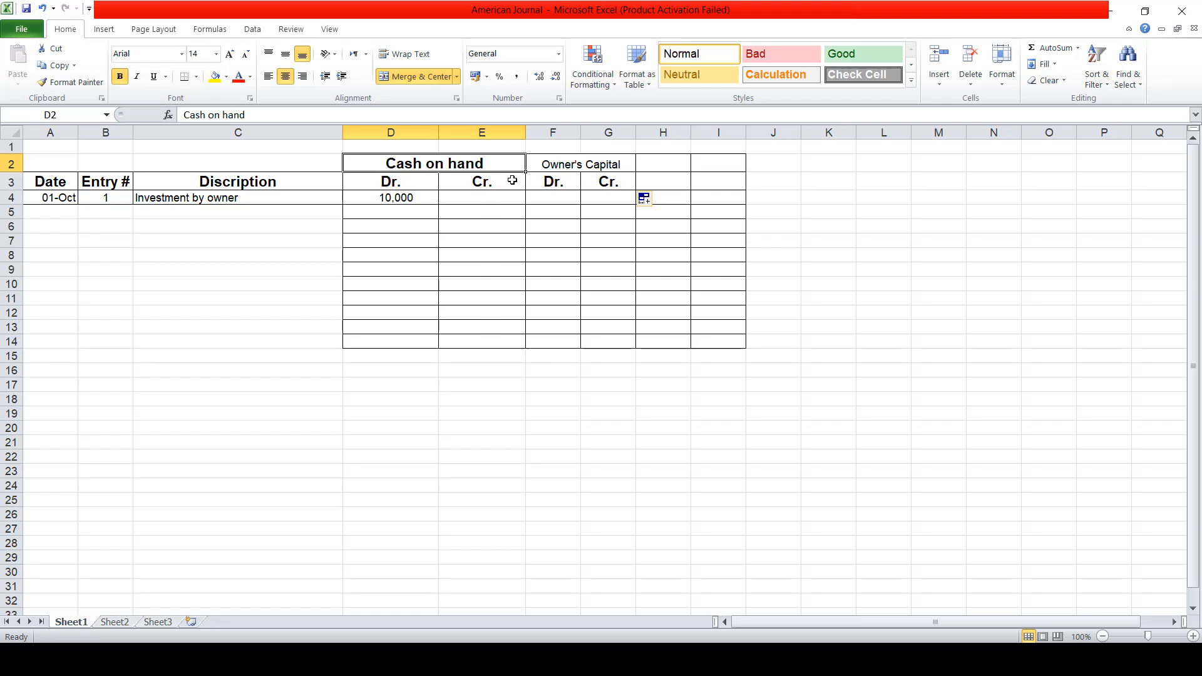
{"action": "left_click", "coordinate": [543, 169]}
{"action": "left_click", "coordinate": [479, 167]}
{"action": "left_click", "coordinate": [86, 84]}
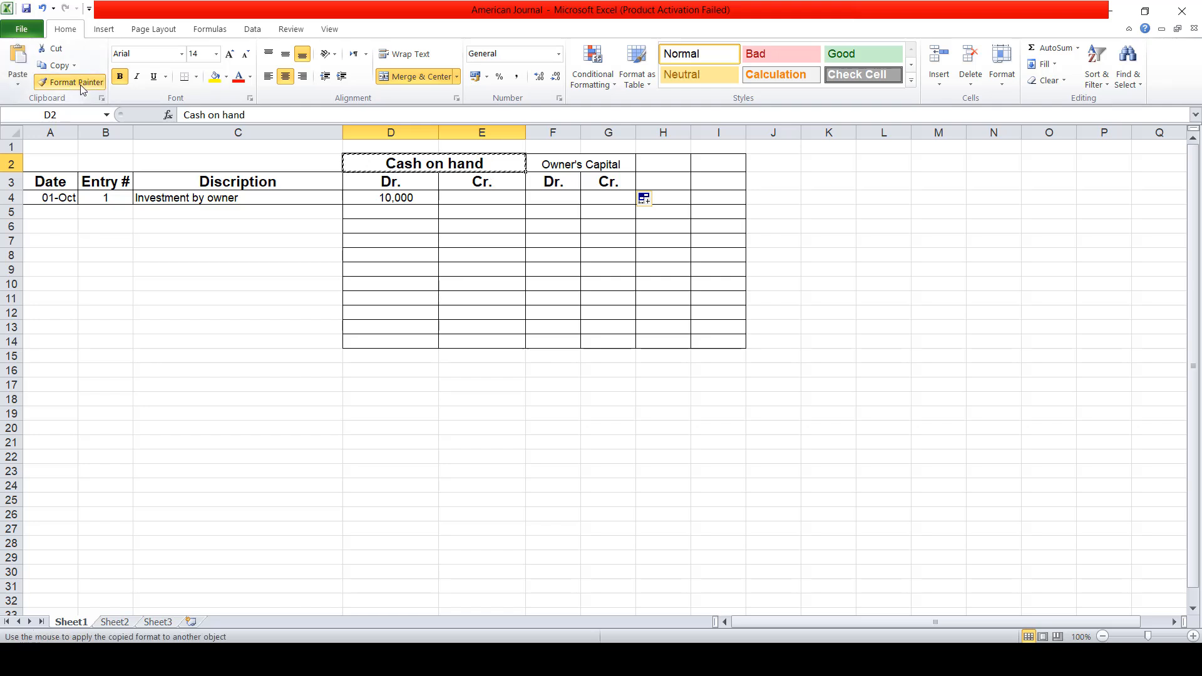
{"action": "left_click", "coordinate": [557, 161]}
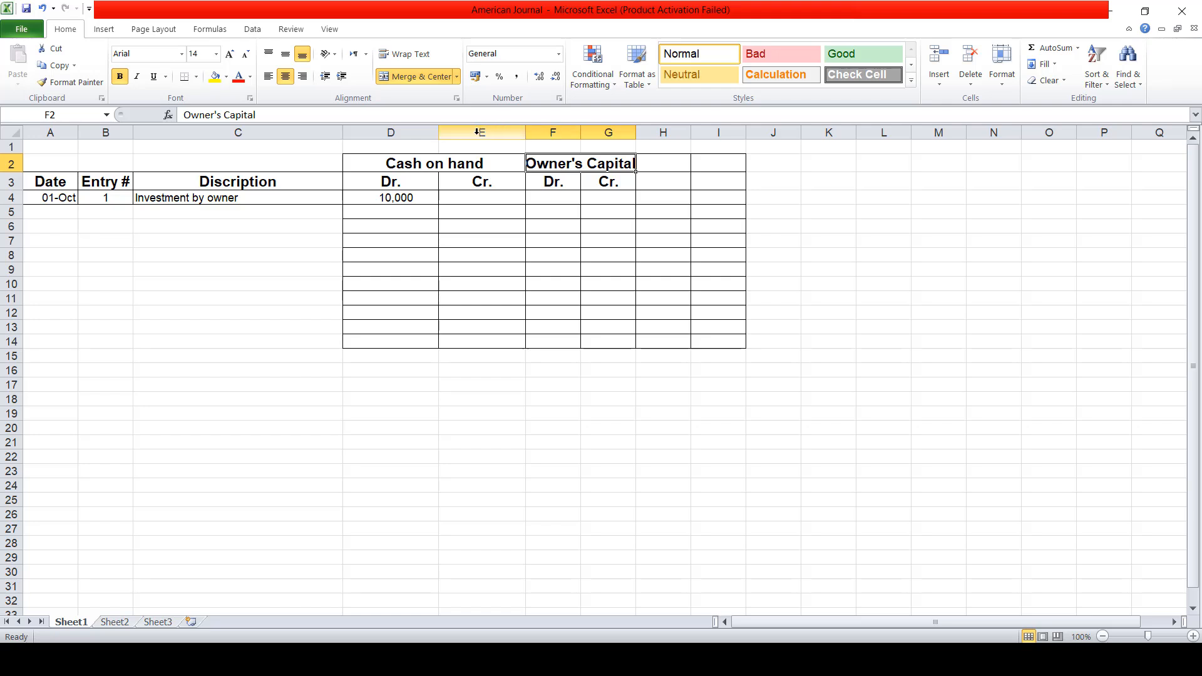
Widen columns D through G to one equal width so both account headings fit
{"action": "left_click_drag", "start_coordinate": [478, 132], "coordinate": [605, 128]}
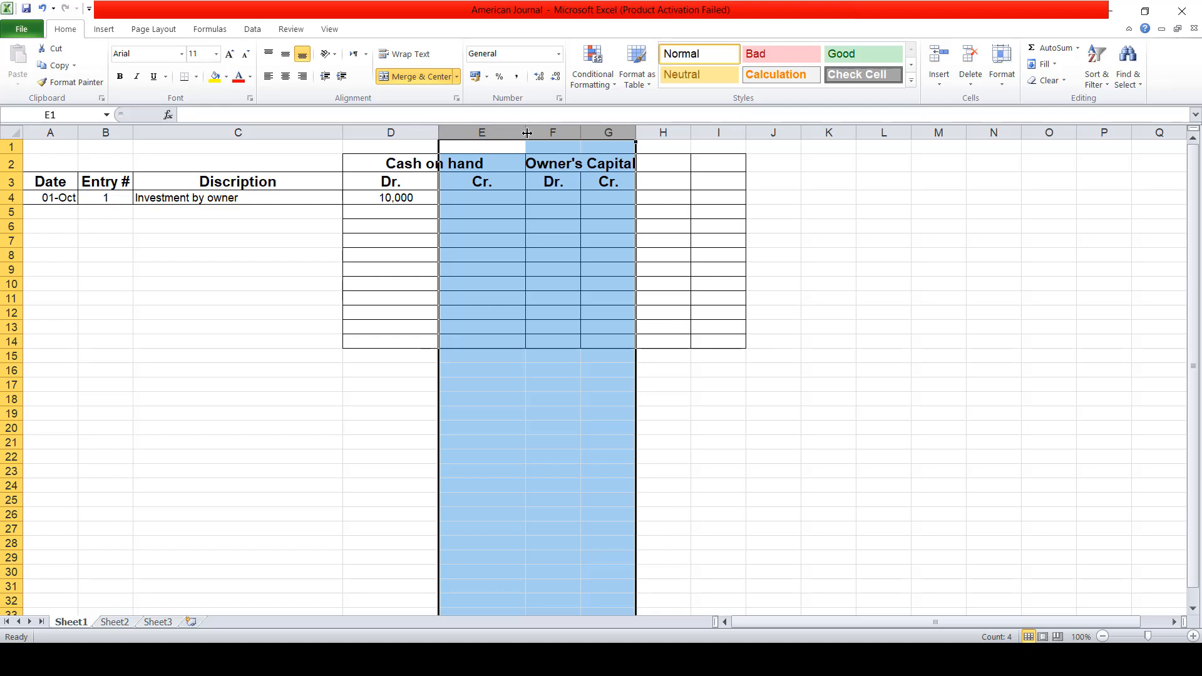
{"action": "left_click_drag", "start_coordinate": [527, 133], "coordinate": [527, 133]}
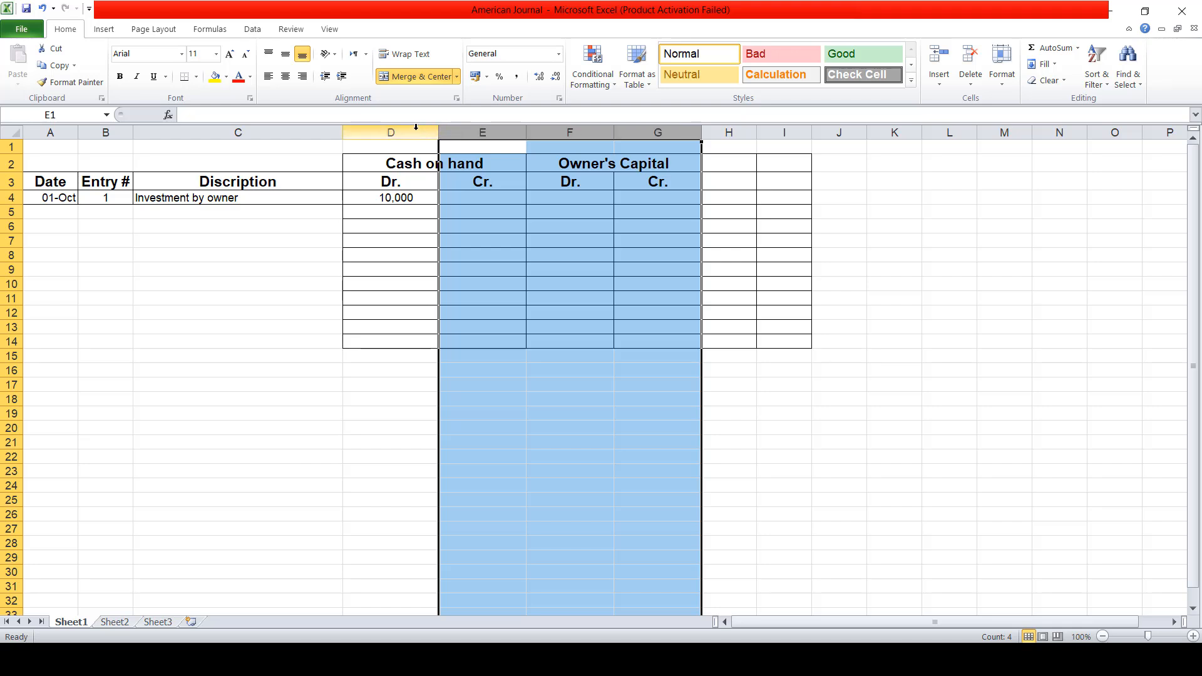
{"action": "left_click_drag", "start_coordinate": [416, 128], "coordinate": [658, 133]}
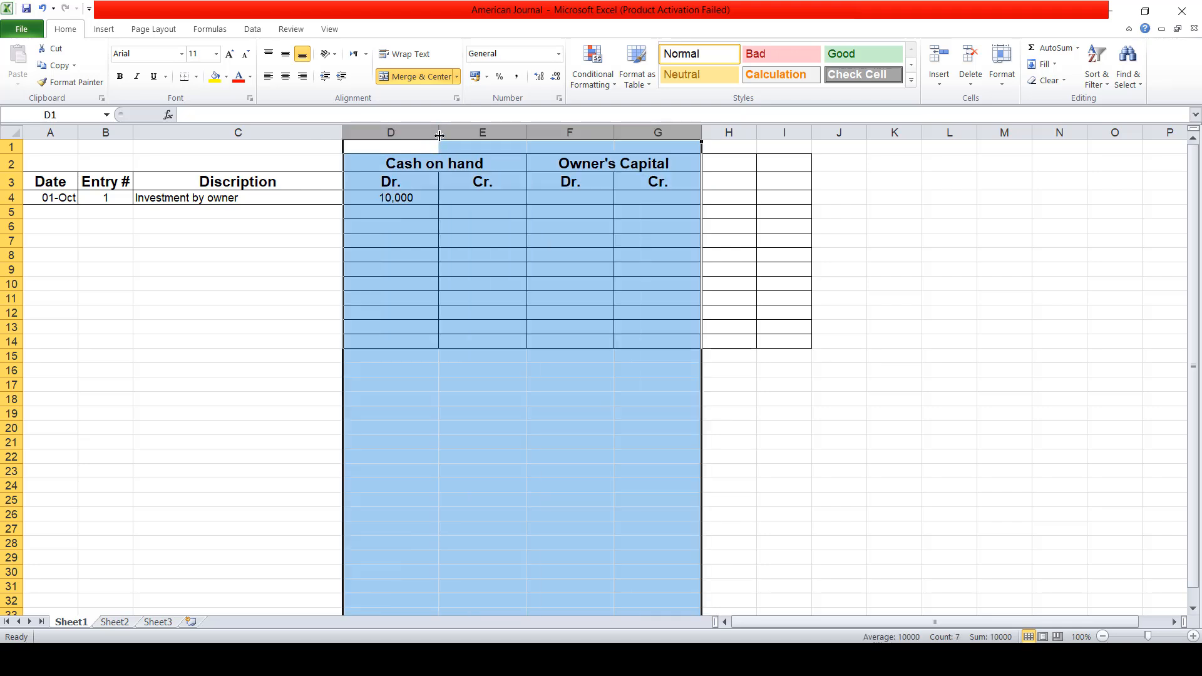
{"action": "left_click_drag", "start_coordinate": [439, 135], "coordinate": [441, 135]}
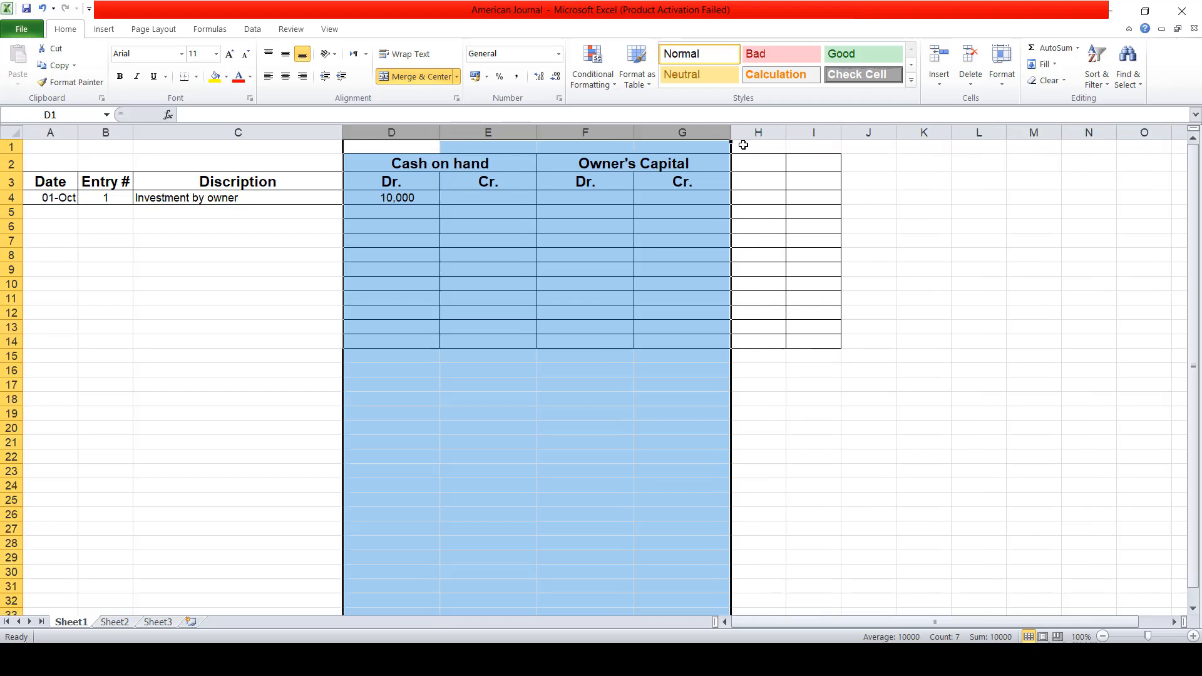
{"action": "left_click", "coordinate": [471, 210]}
{"action": "key", "text": "Up"}
{"action": "key", "text": "Left"}
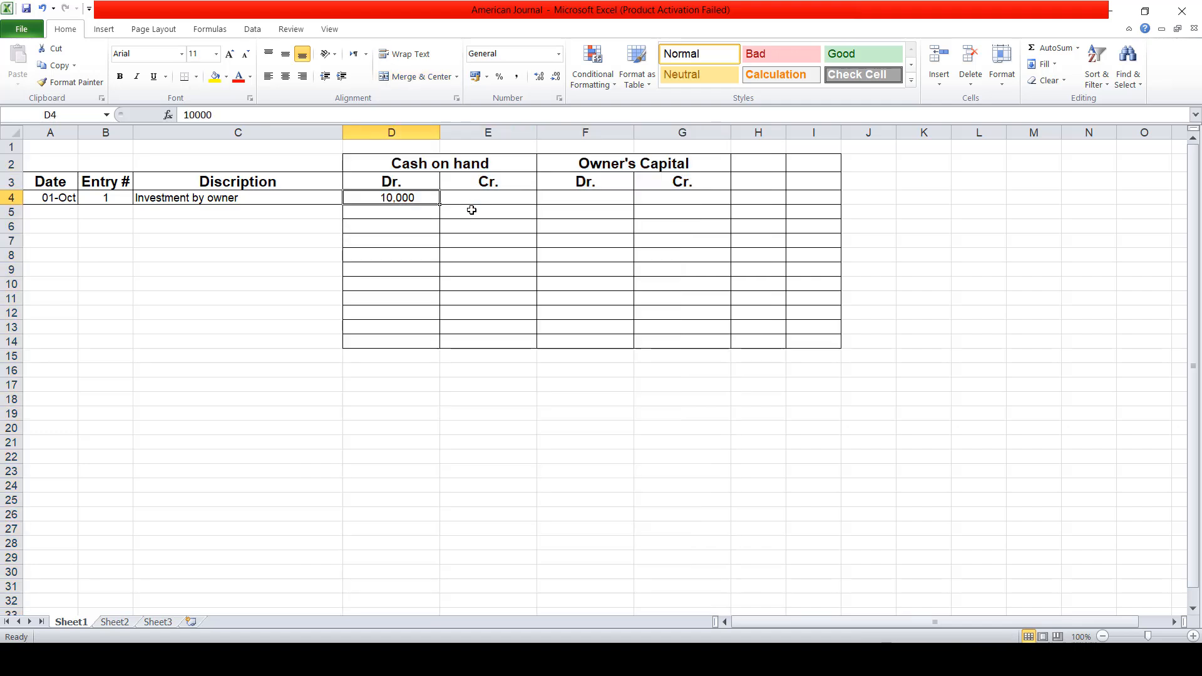
{"action": "key", "text": "Left"}
{"action": "key", "text": "Left"}
{"action": "key", "text": "Right"}
{"action": "key", "text": "Right"}
{"action": "key", "text": "Left"}
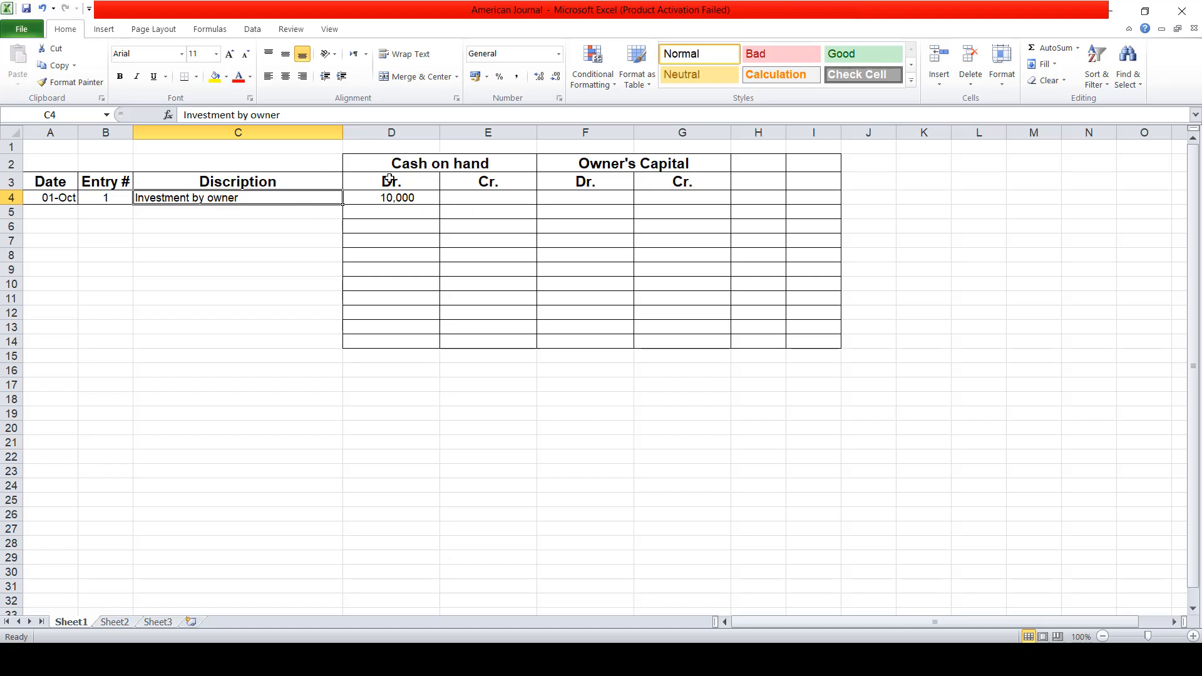
{"action": "left_click_drag", "start_coordinate": [443, 164], "coordinate": [446, 181]}
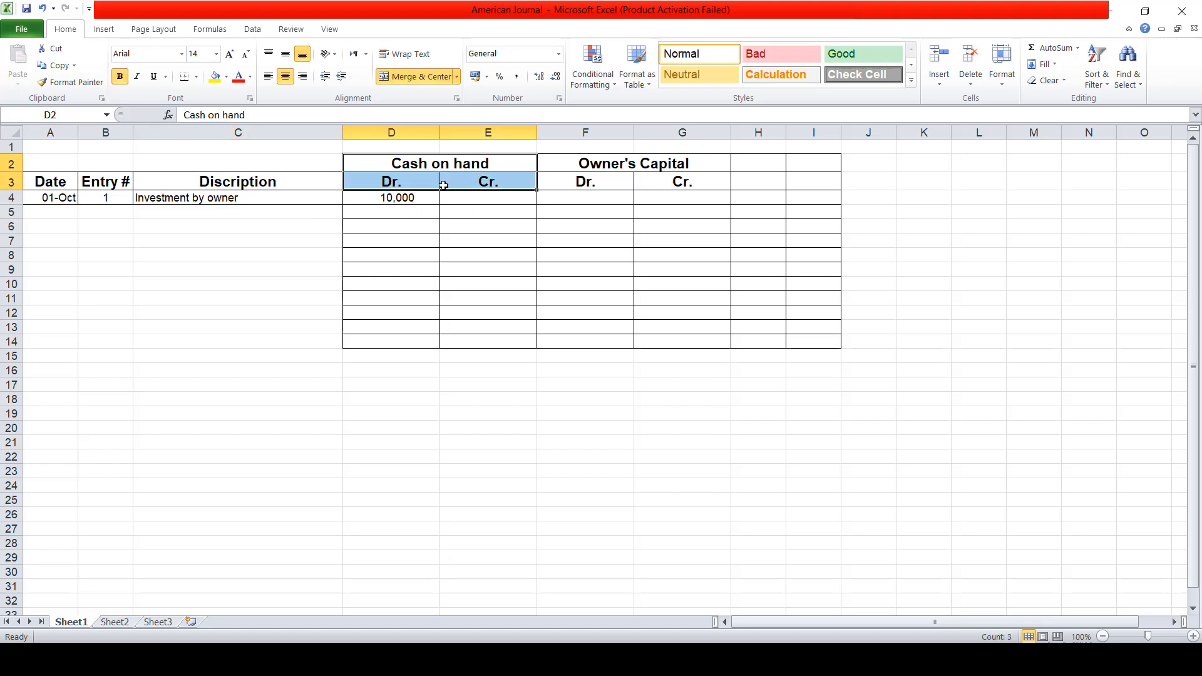
{"action": "left_click", "coordinate": [669, 199]}
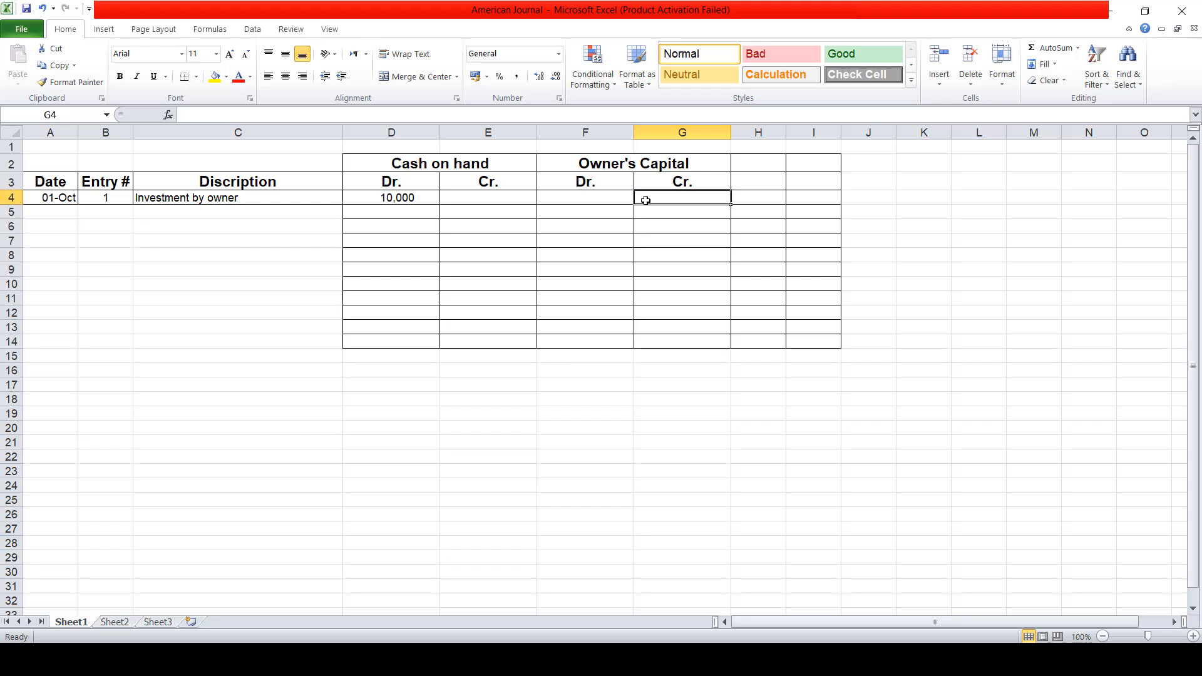
{"action": "left_click", "coordinate": [255, 236]}
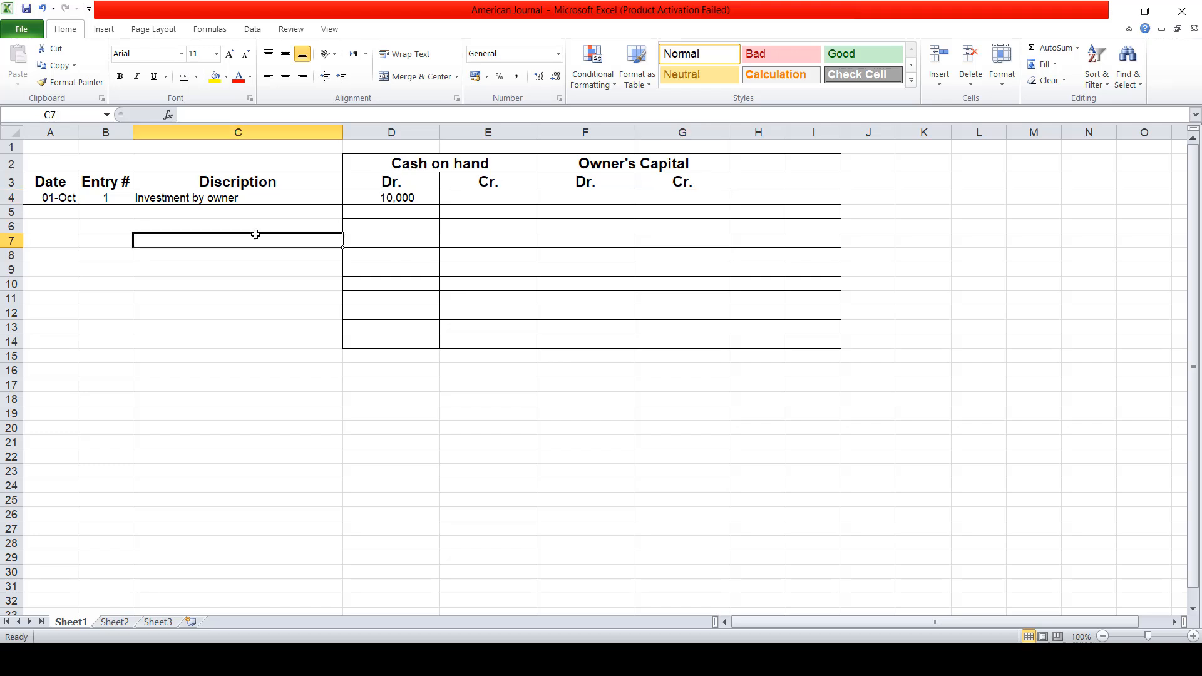
{"action": "left_click", "coordinate": [244, 257]}
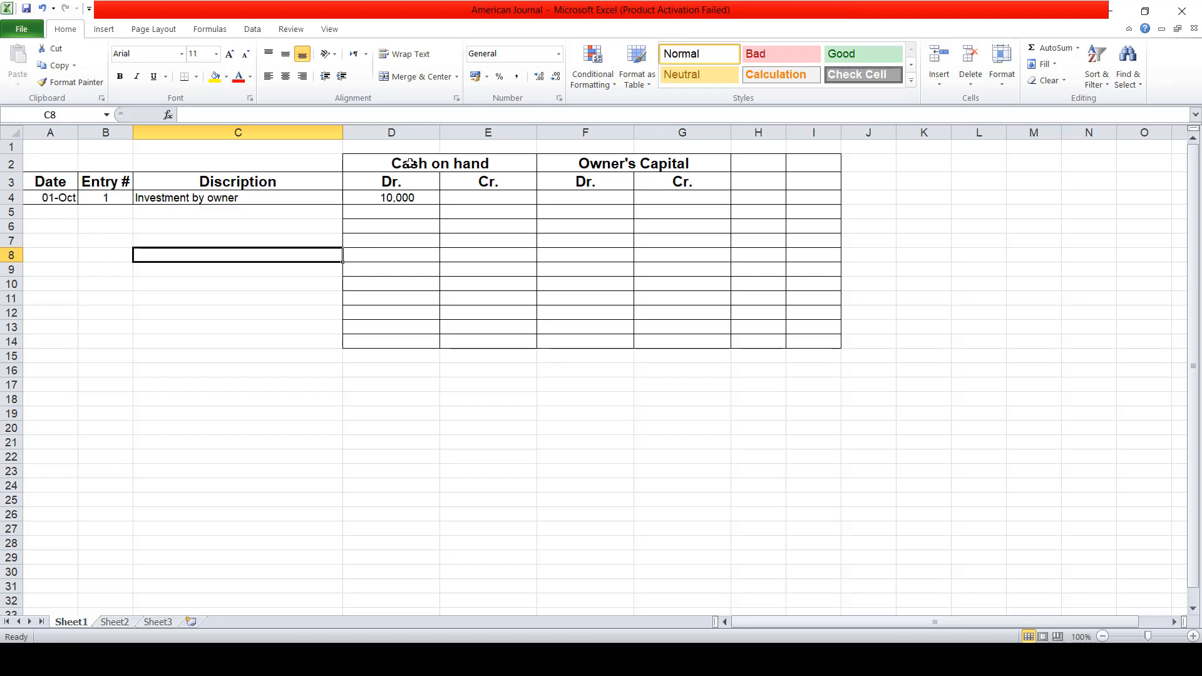
{"action": "left_click_drag", "start_coordinate": [409, 164], "coordinate": [566, 161]}
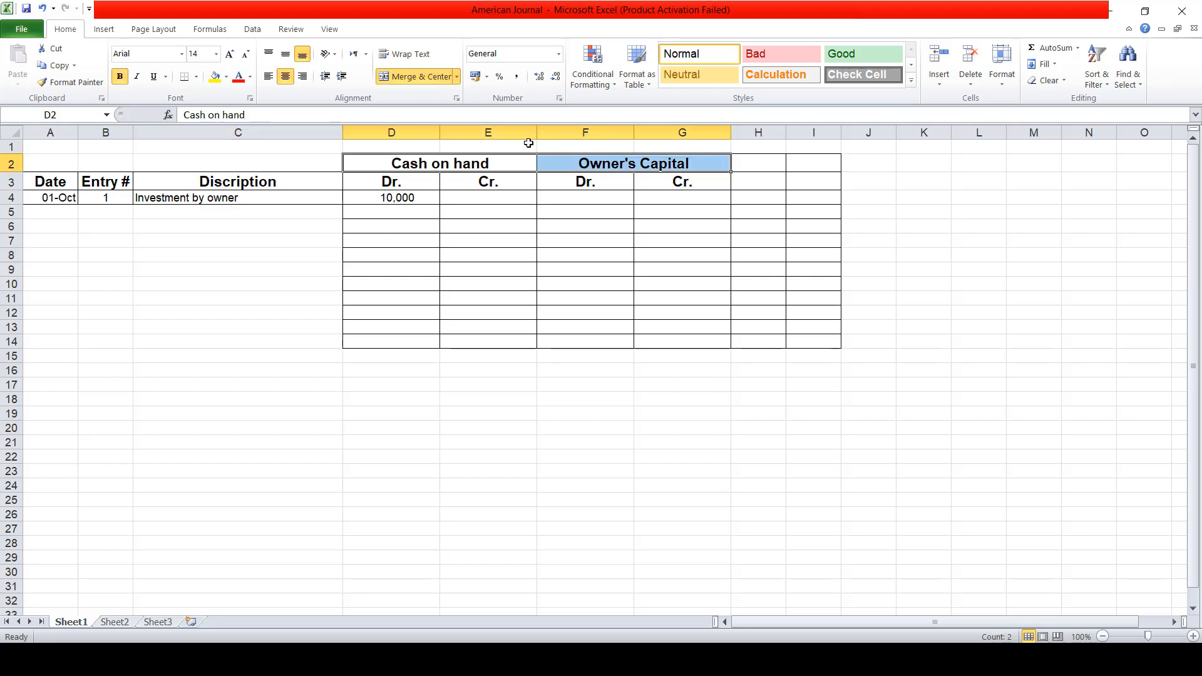
{"action": "left_click", "coordinate": [488, 154]}
{"action": "left_click_drag", "start_coordinate": [629, 148], "coordinate": [629, 157]}
{"action": "left_click", "coordinate": [181, 198]}
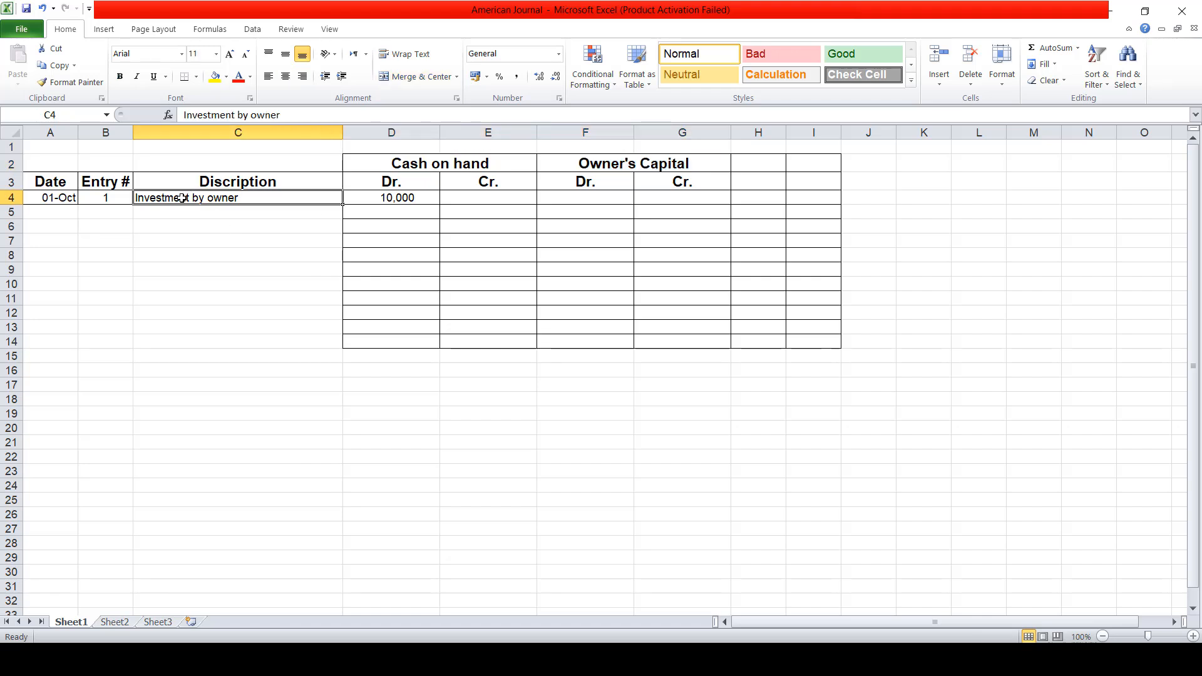
{"action": "left_click", "coordinate": [106, 196]}
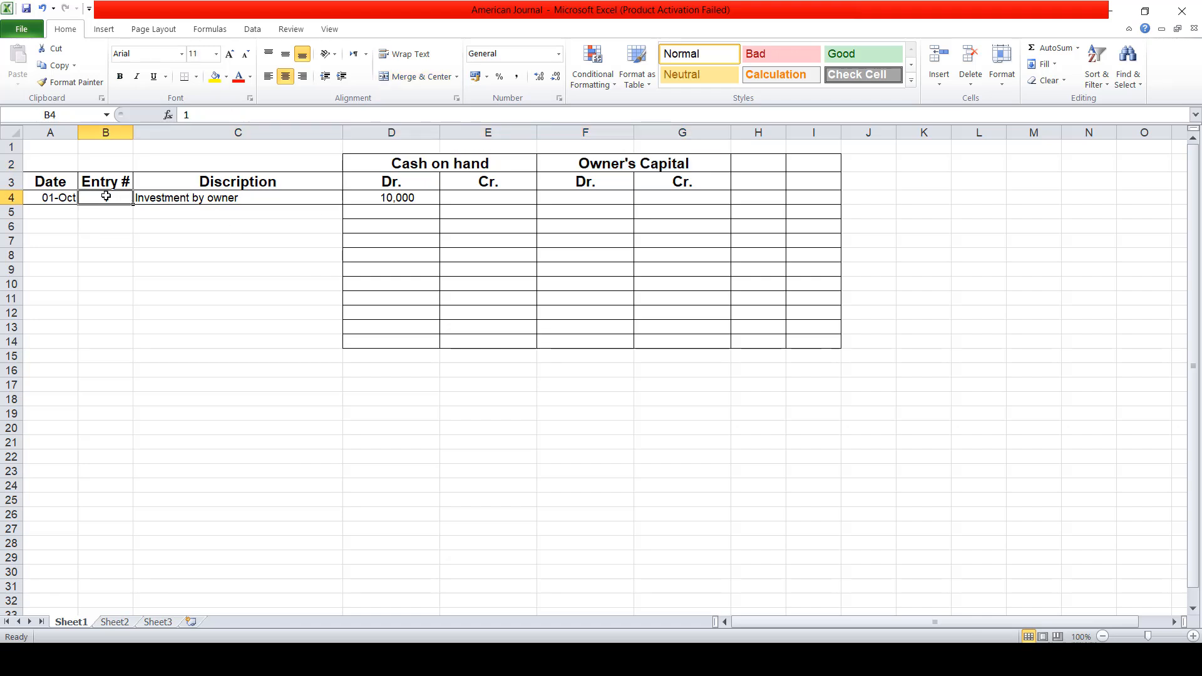
{"action": "left_click", "coordinate": [60, 197]}
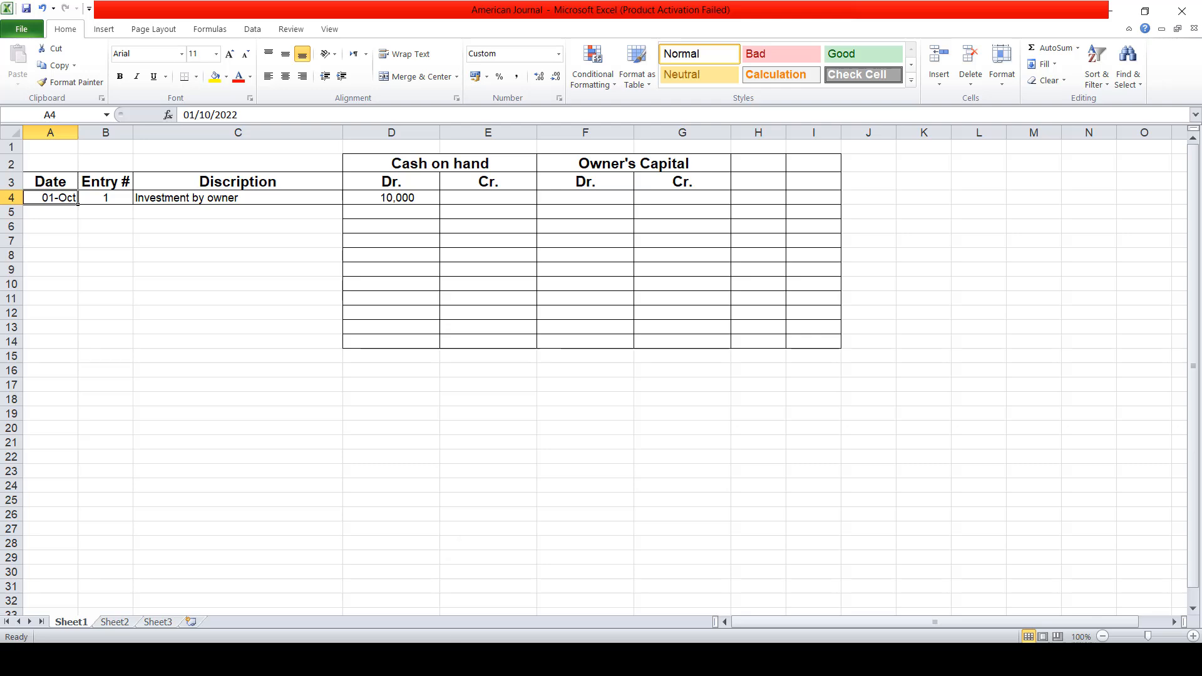
Switch to the Word document "ch 3 L5" and check the credited account in Transaction 1's journal entry
{"action": "mouse_move", "coordinate": [782, 618]}
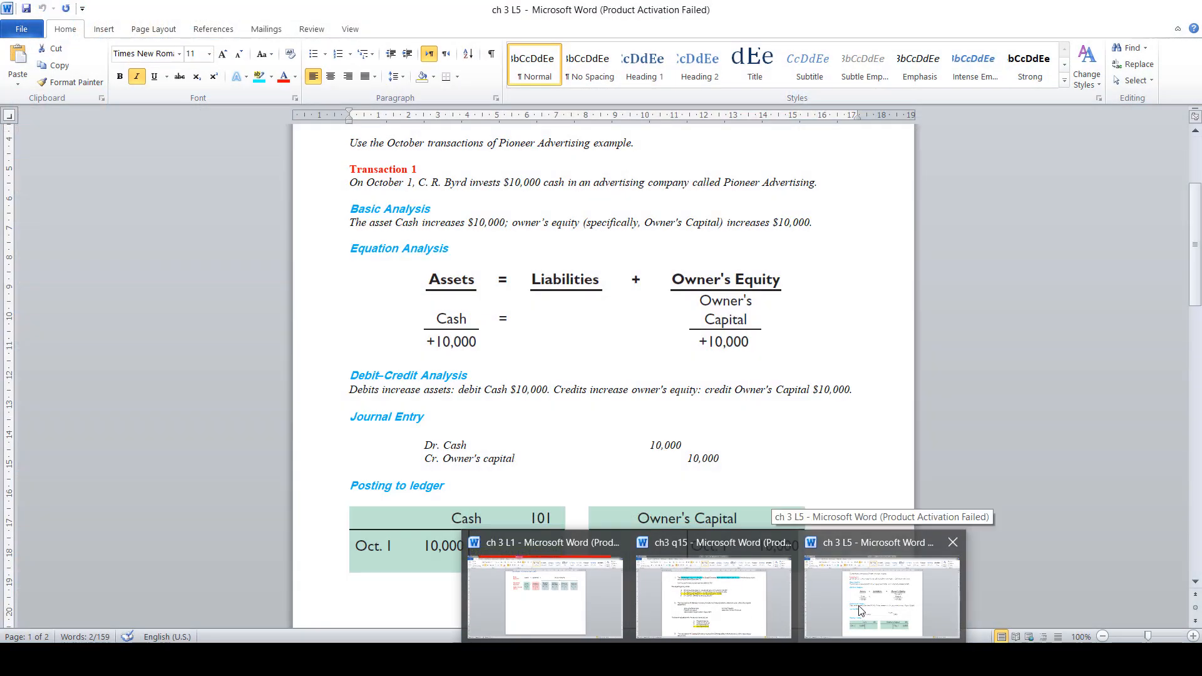
{"action": "left_click", "coordinate": [859, 610]}
{"action": "key", "text": "Down"}
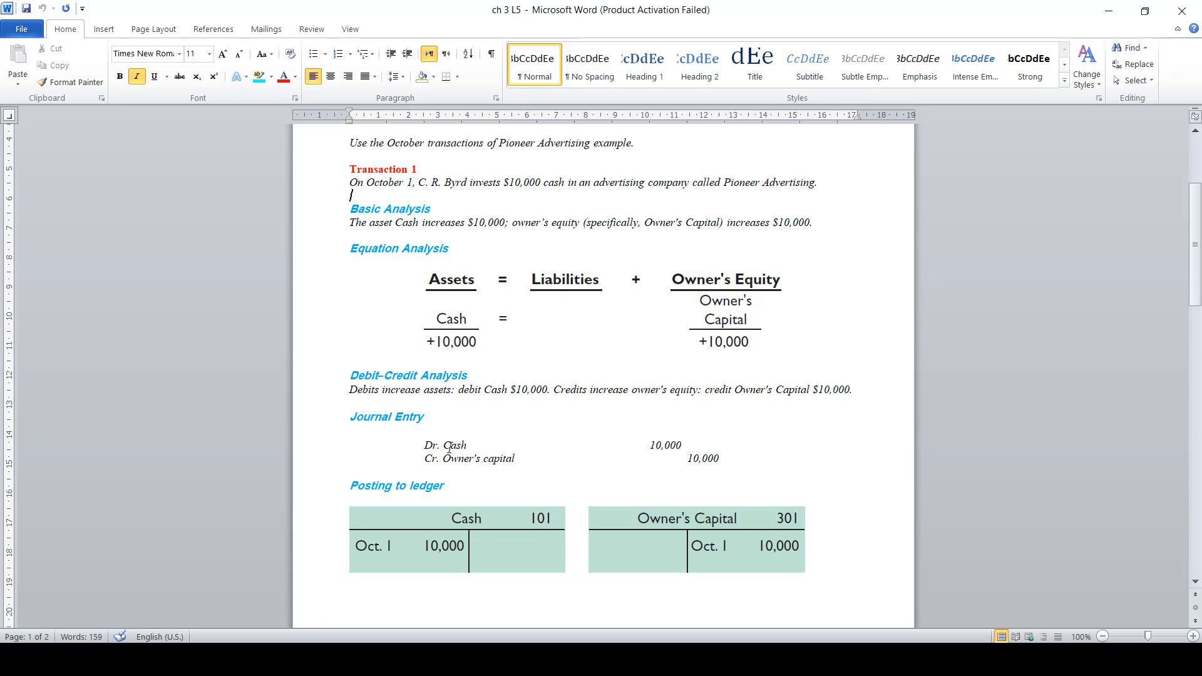
{"action": "left_click_drag", "start_coordinate": [444, 458], "coordinate": [496, 462]}
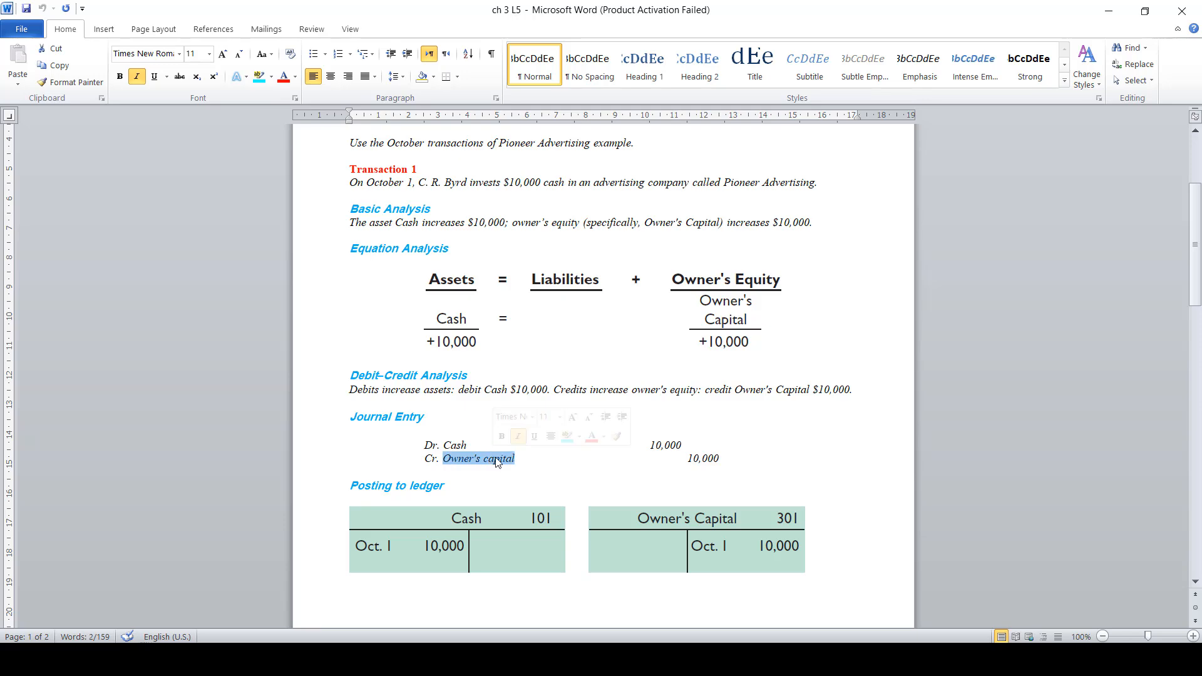
Switch back to the American Journal workbook in Excel and enter 10000 in G4 as the Owner's Capital credit
{"action": "key", "text": "alt+Tab"}
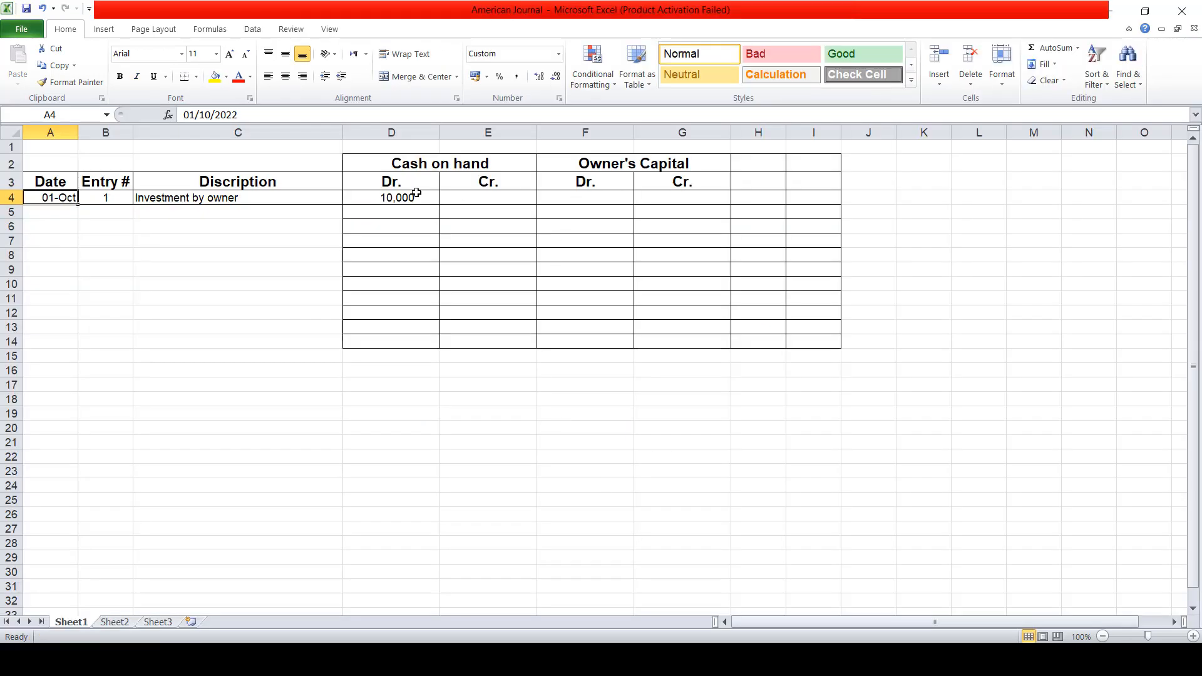
{"action": "left_click", "coordinate": [666, 198]}
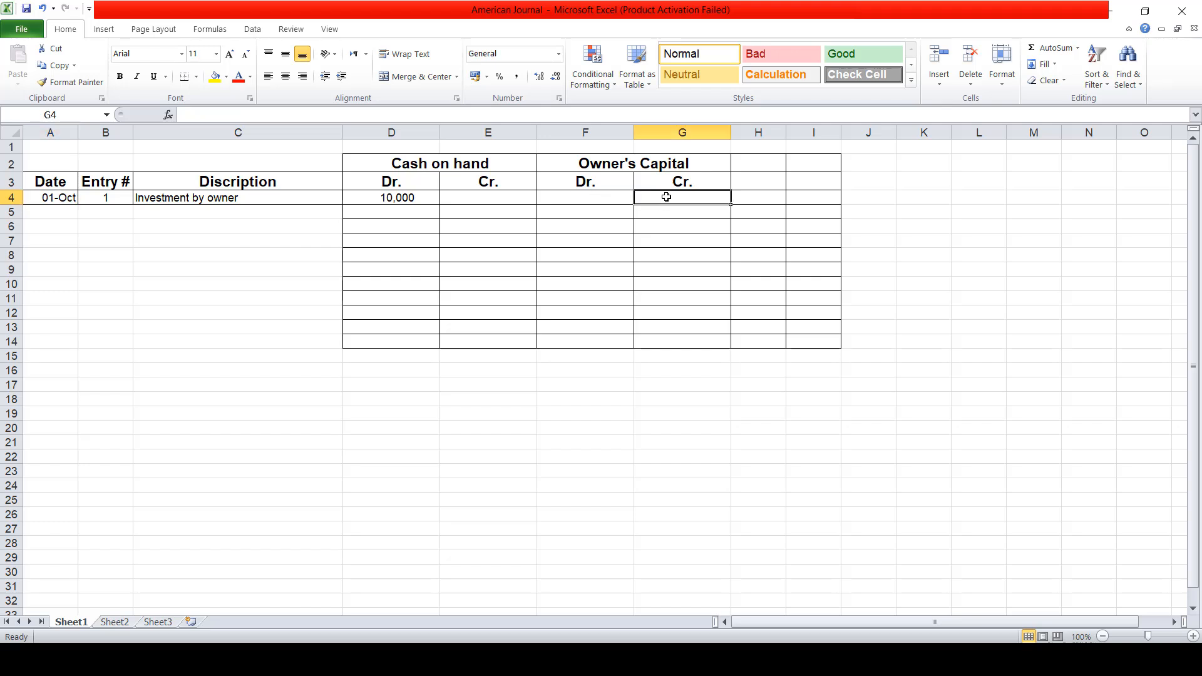
{"action": "type", "text": "10000"}
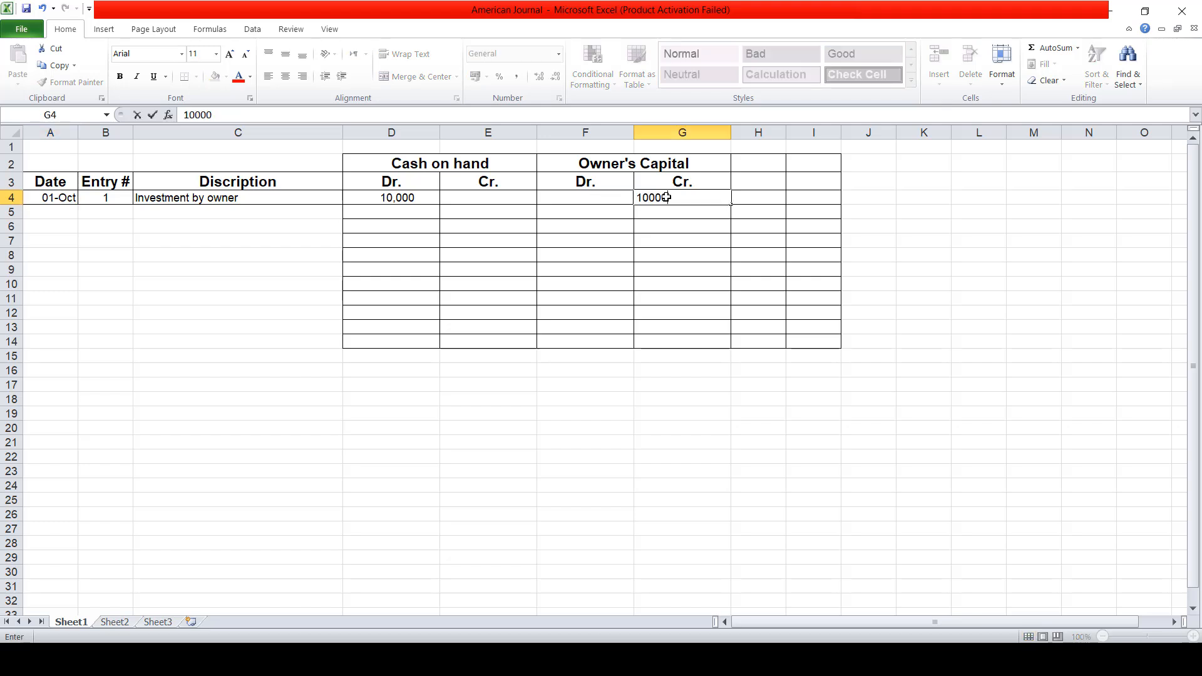
{"action": "key", "text": "Return"}
{"action": "left_click", "coordinate": [666, 197]}
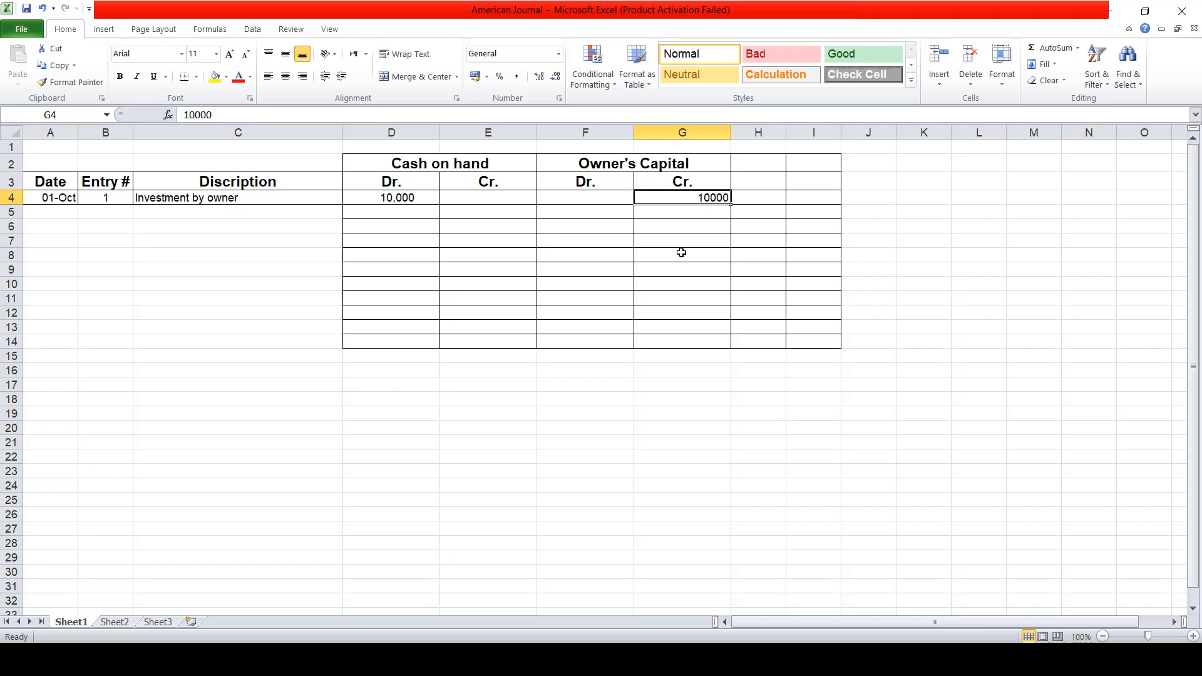
Apply the comma number style with no decimal places to D4:I14
{"action": "mouse_move", "coordinate": [383, 199]}
{"action": "left_mouse_down"}
{"action": "mouse_move", "coordinate": [813, 295]}
{"action": "mouse_move", "coordinate": [815, 341]}
{"action": "left_mouse_up"}
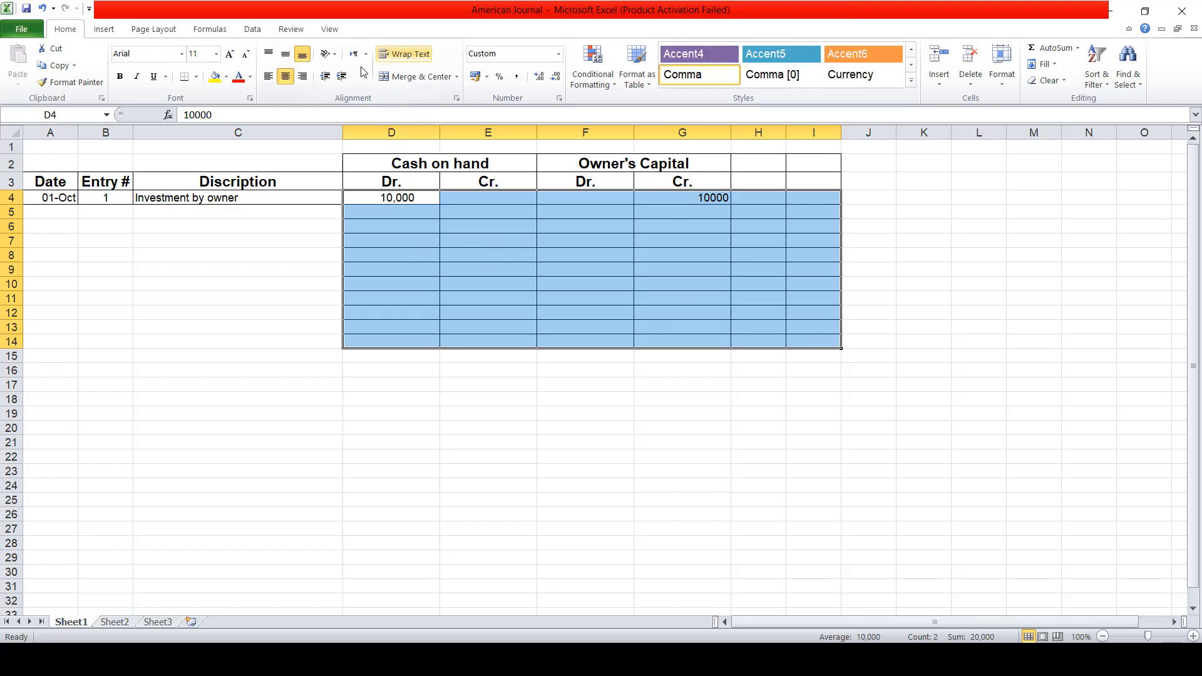
{"action": "left_click", "coordinate": [516, 78]}
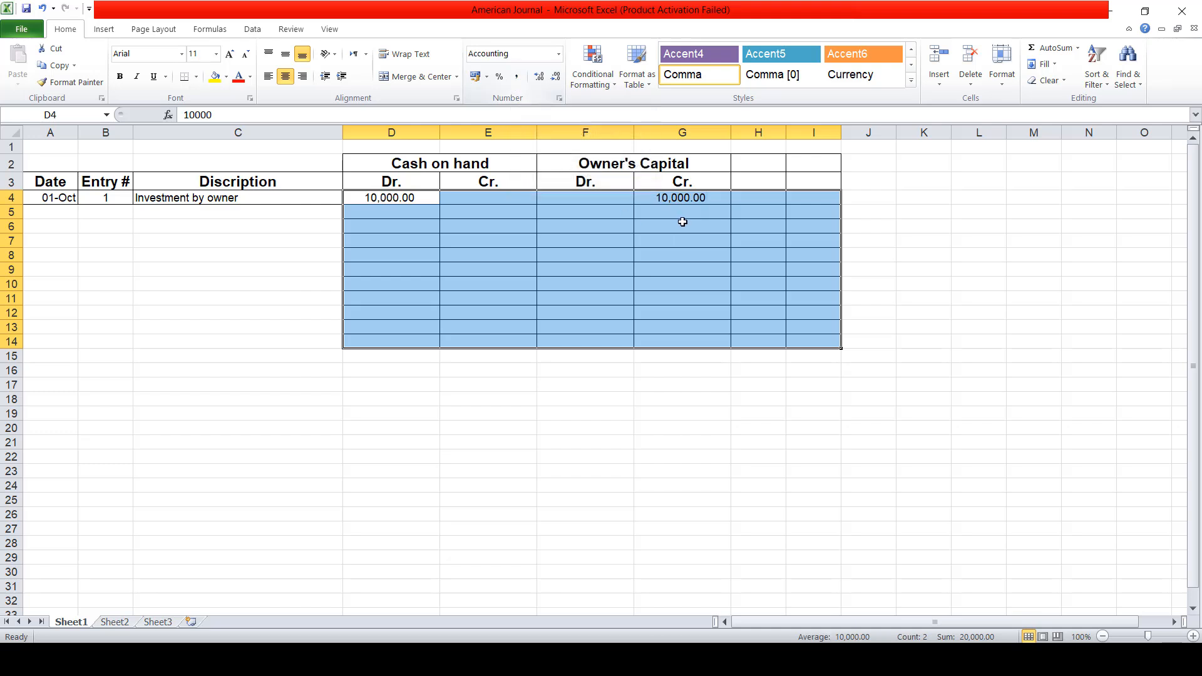
{"action": "left_click", "coordinate": [556, 77]}
{"action": "left_click", "coordinate": [555, 77]}
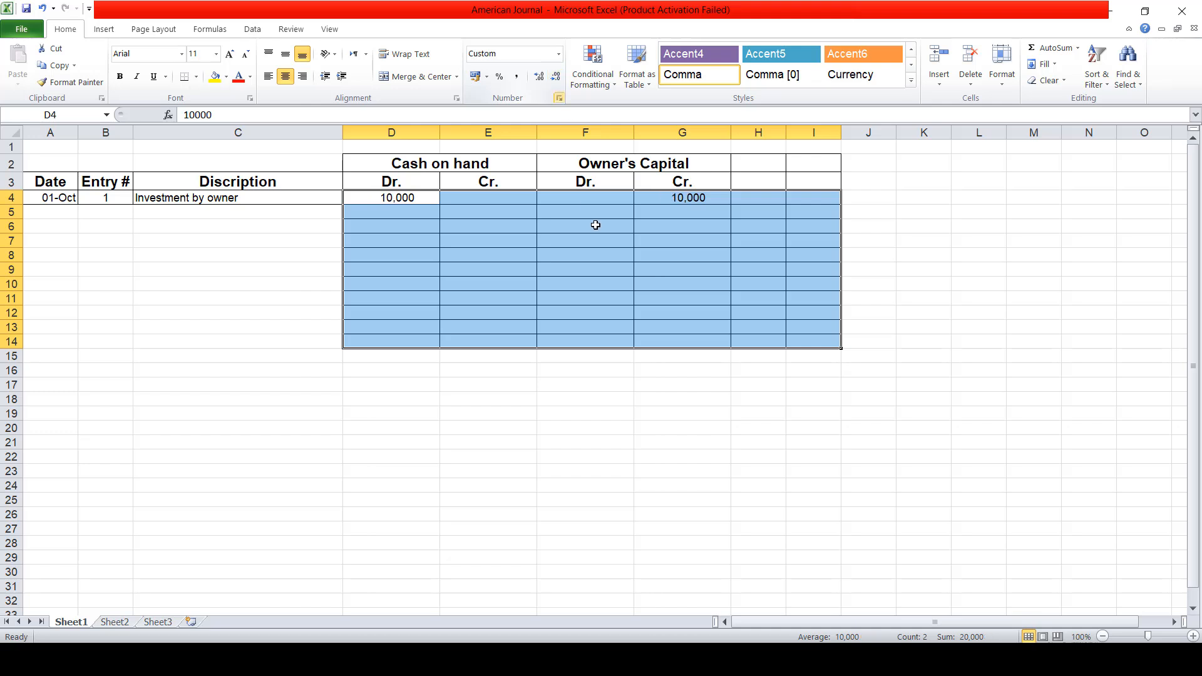
Test the number format with a trial value of 50000 in F8 and clear that cell
{"action": "left_click", "coordinate": [583, 255]}
{"action": "type", "text": "50000"}
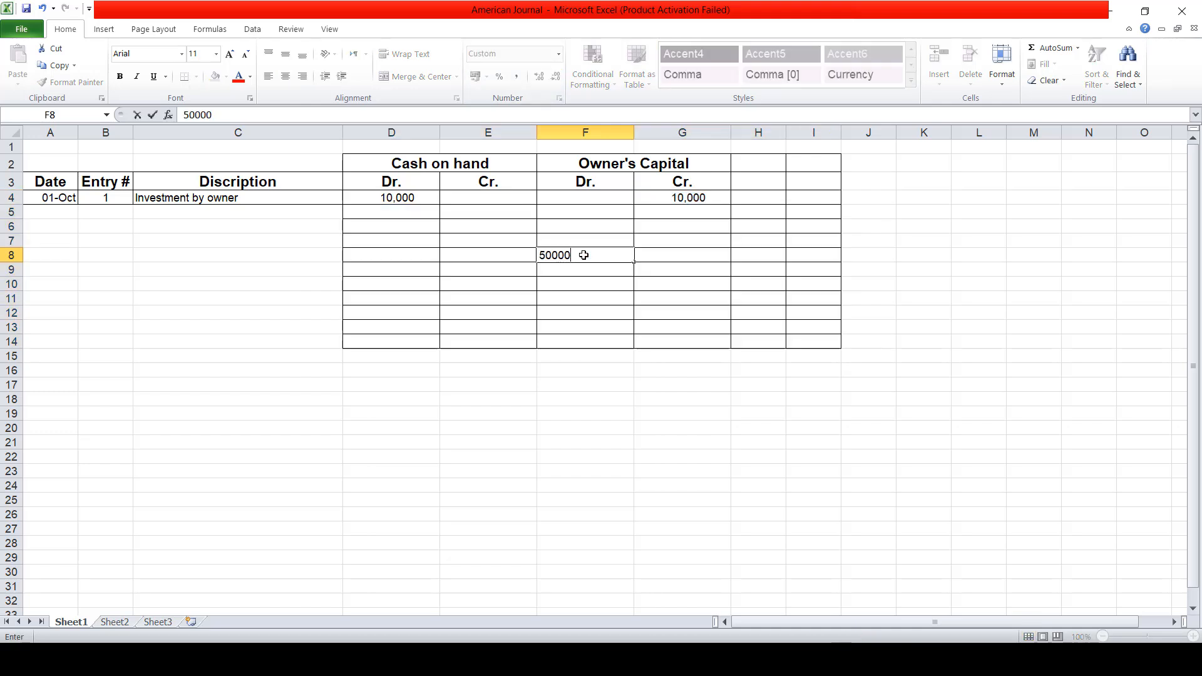
{"action": "key", "text": "Return"}
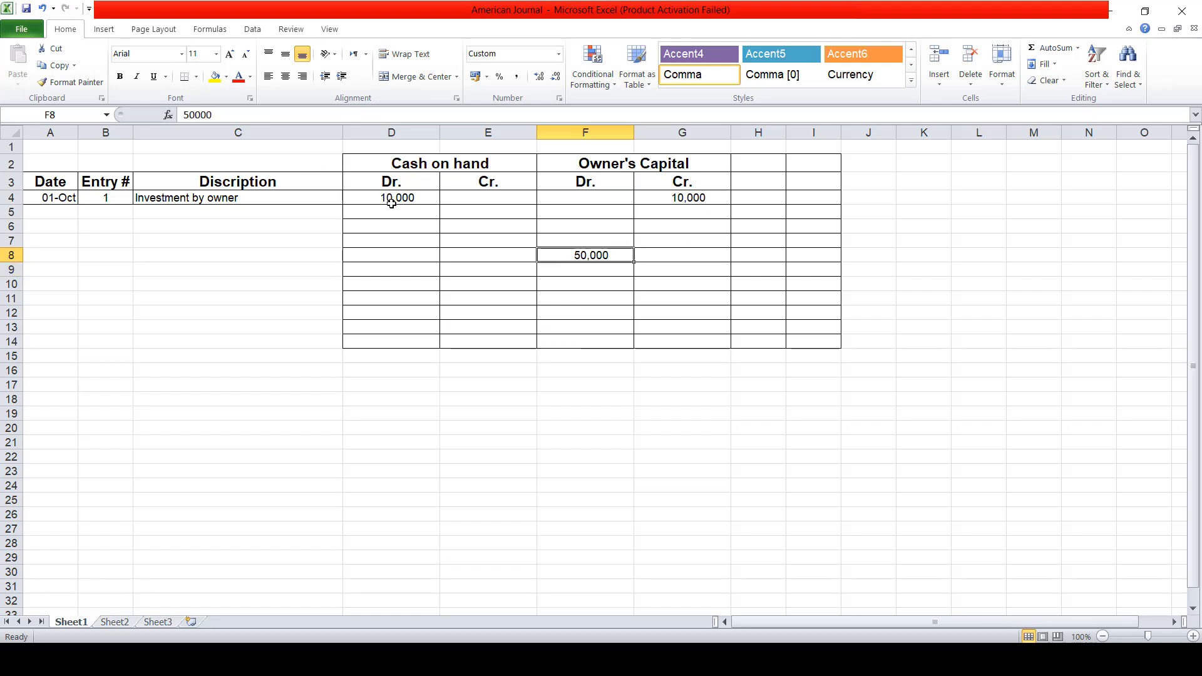
{"action": "left_click_drag", "start_coordinate": [396, 197], "coordinate": [810, 344]}
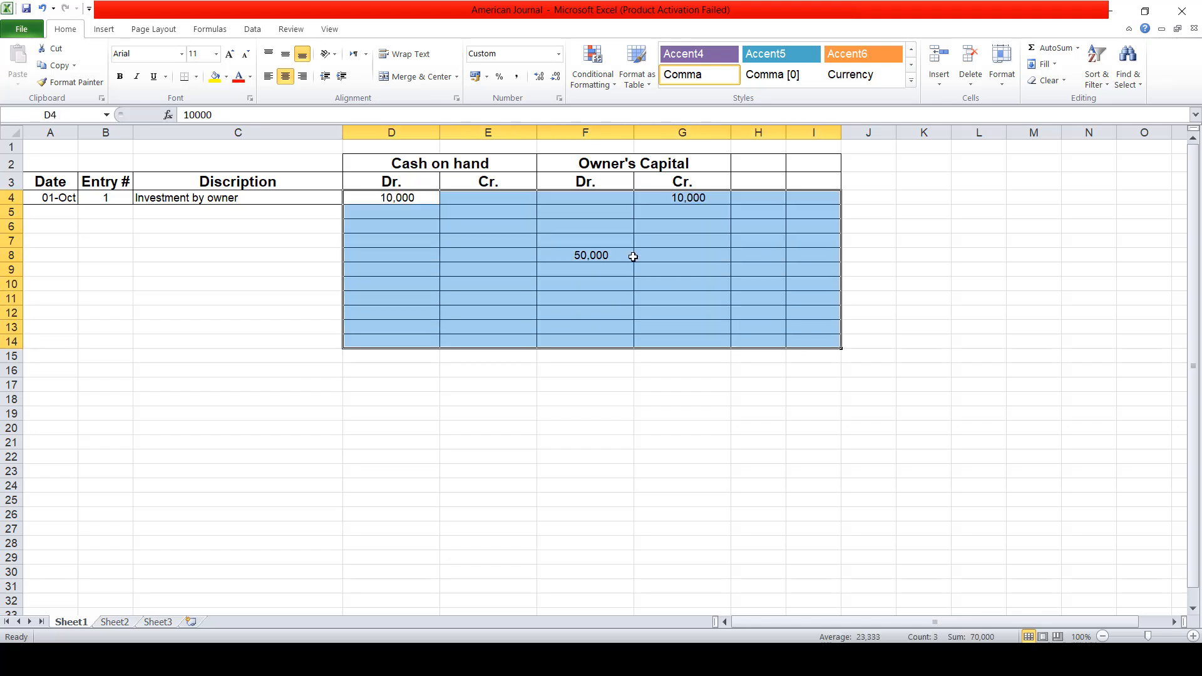
{"action": "left_click", "coordinate": [602, 255]}
{"action": "key", "text": "Delete"}
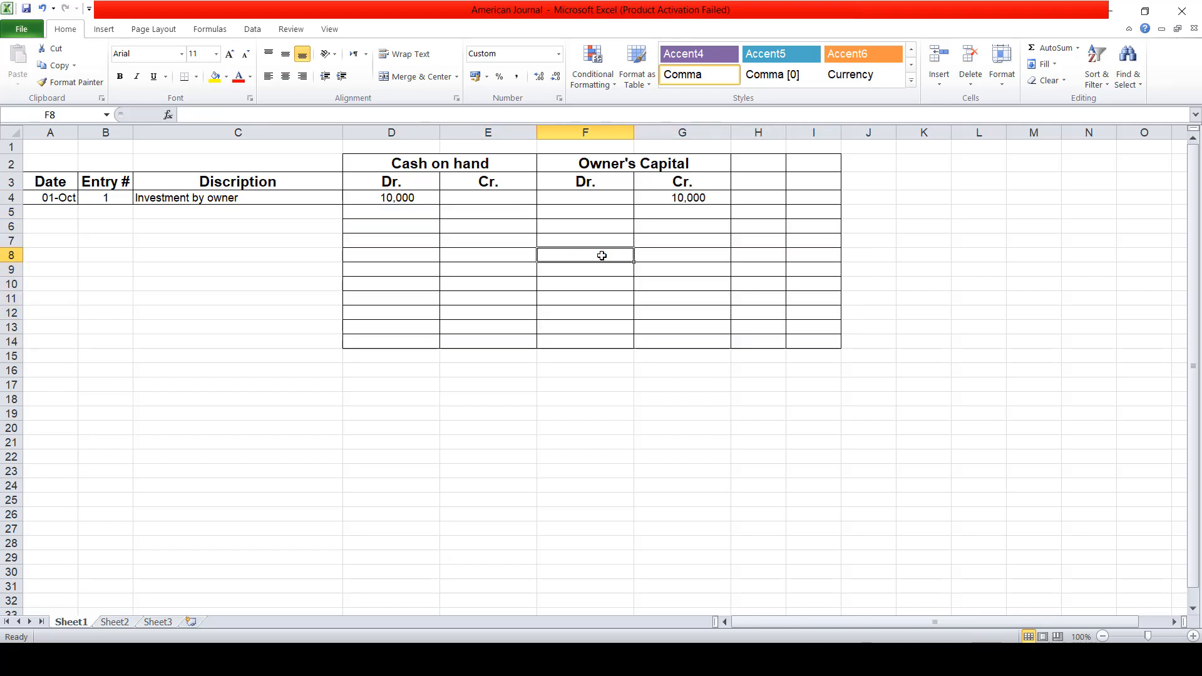
Enter a trial value of 50000 in E20 outside the table for comparison and clear it
{"action": "left_click", "coordinate": [530, 433]}
{"action": "type", "text": "50000"}
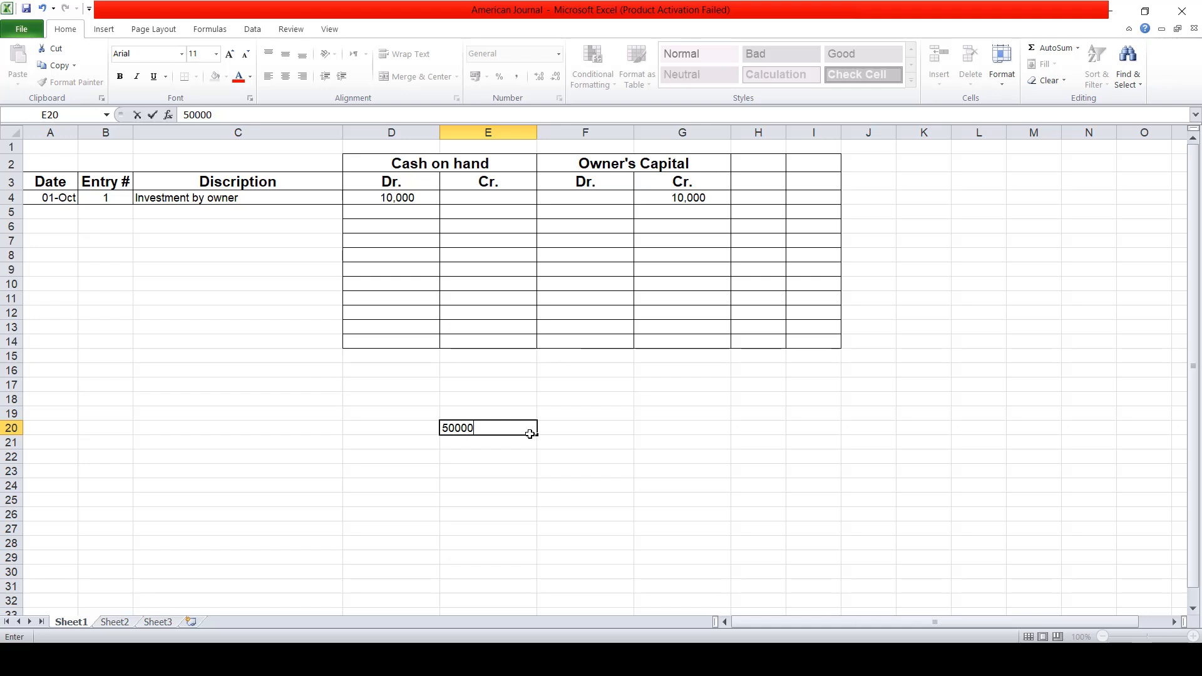
{"action": "key", "text": "Return"}
{"action": "left_click", "coordinate": [530, 433]}
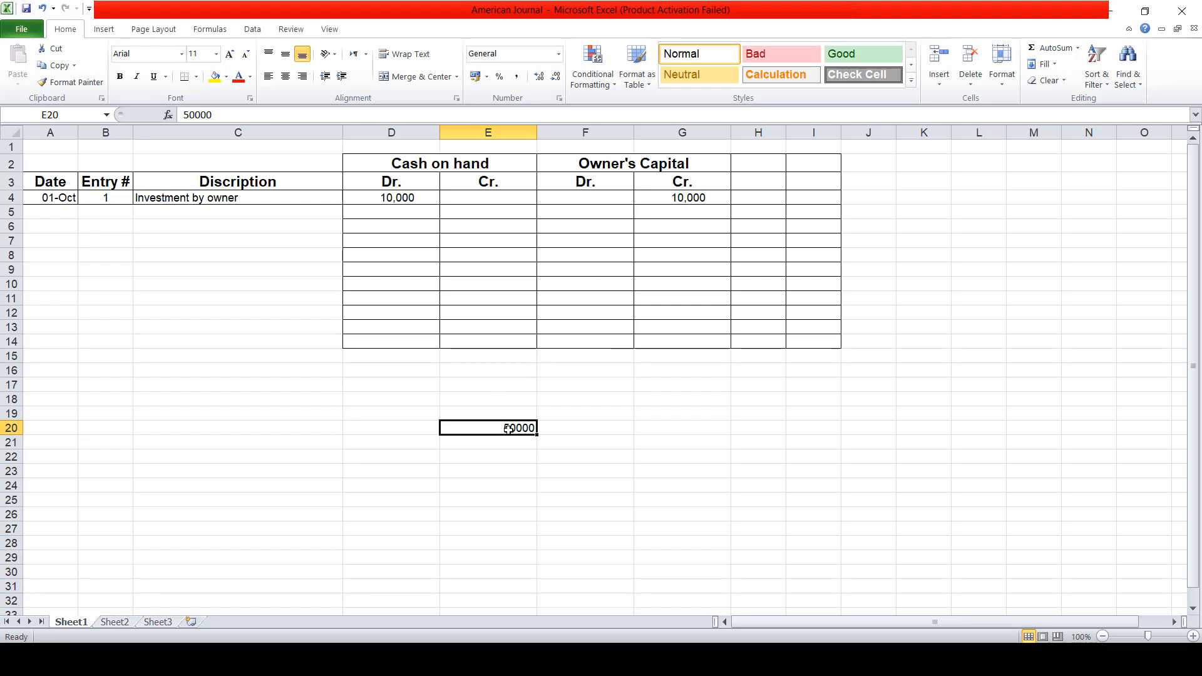
{"action": "key", "text": "Delete"}
{"action": "left_click", "coordinate": [671, 196]}
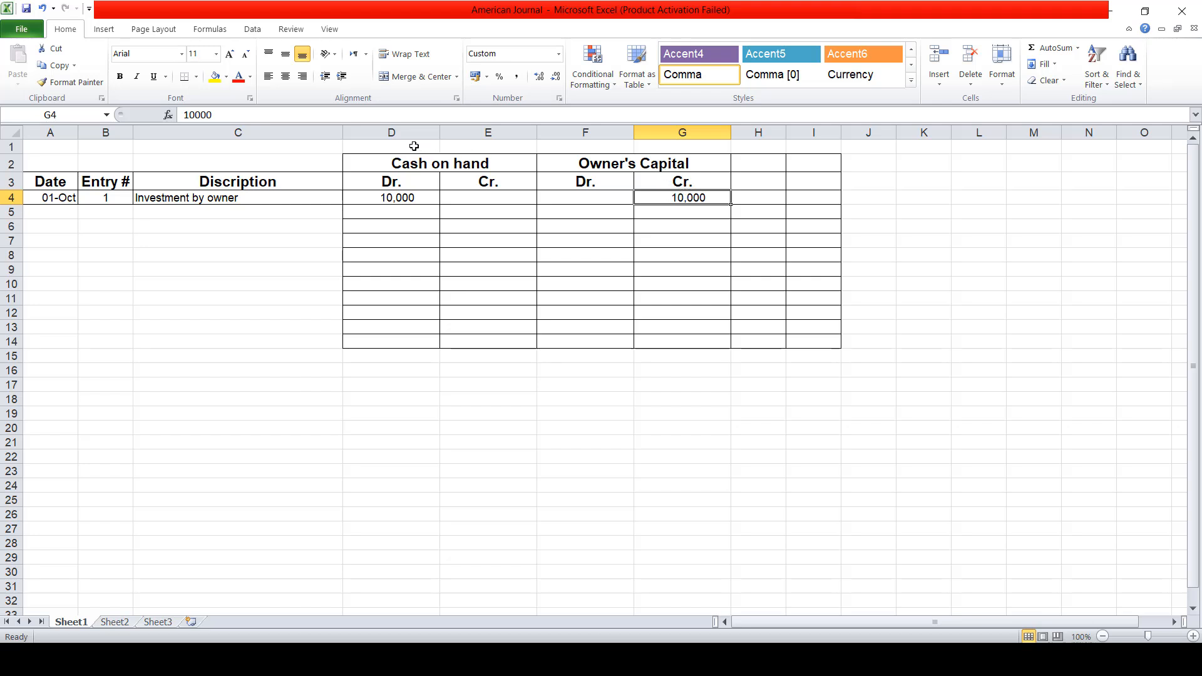
Merge and center D1:E1 above the "Cash on hand" heading and enter "Assets" in it
{"action": "left_click_drag", "start_coordinate": [414, 146], "coordinate": [458, 149]}
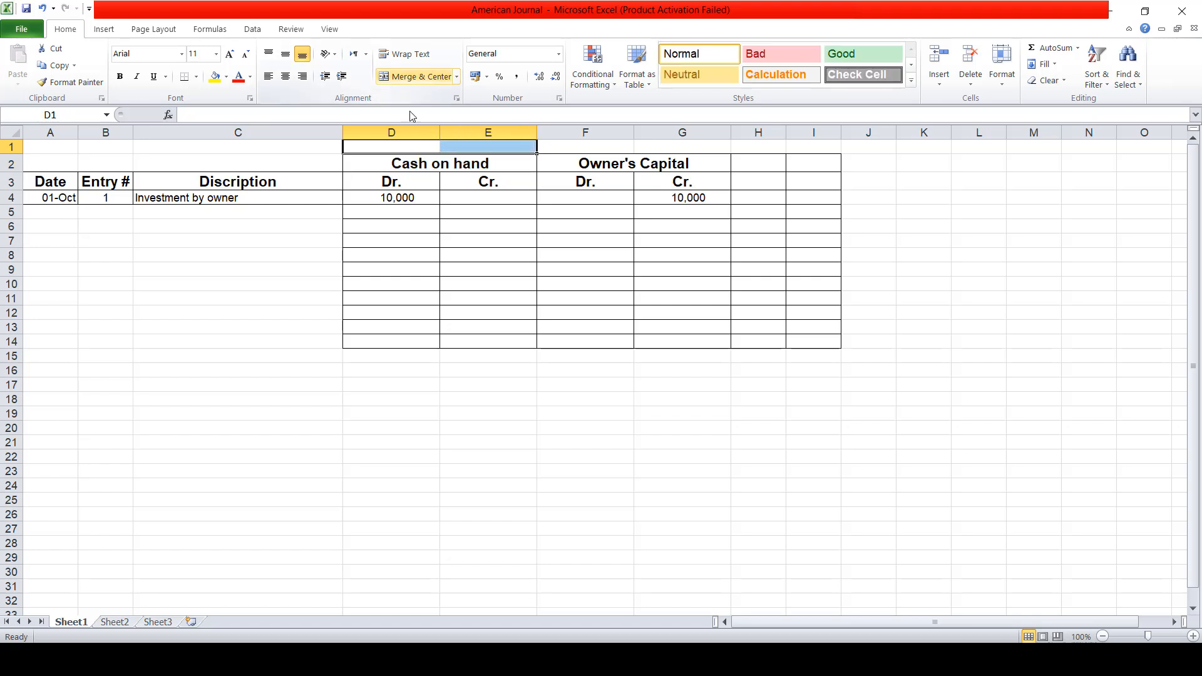
{"action": "left_click", "coordinate": [411, 80]}
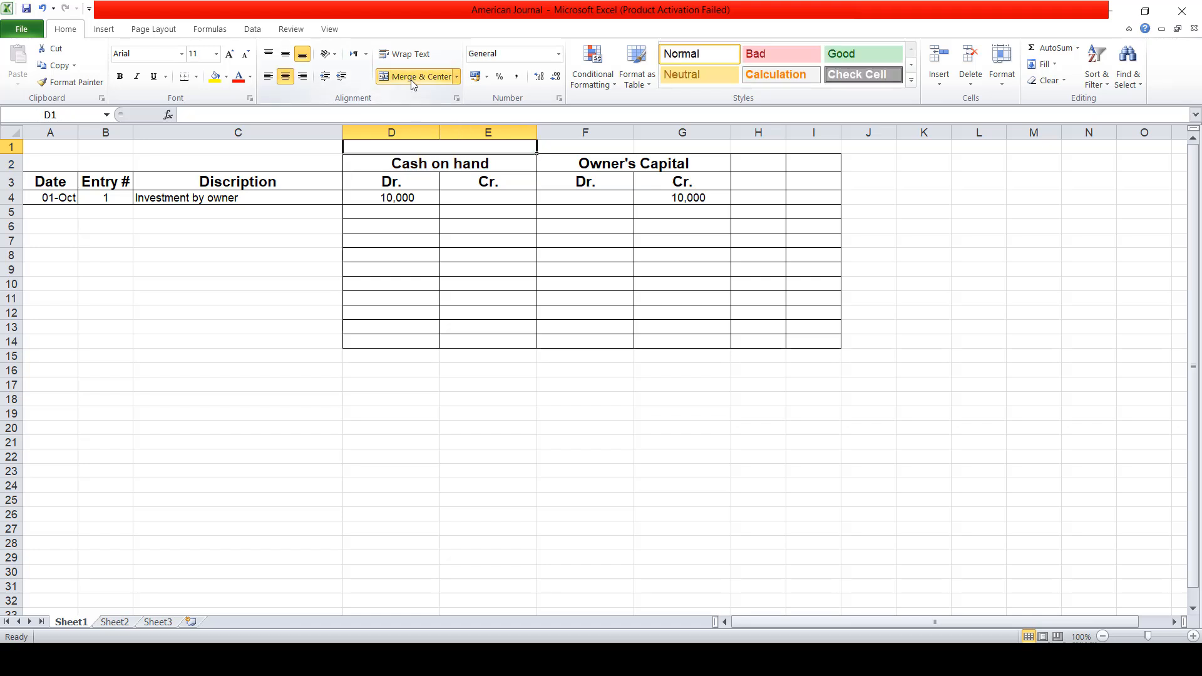
{"action": "type", "text": "Assets"}
{"action": "key", "text": "Tab"}
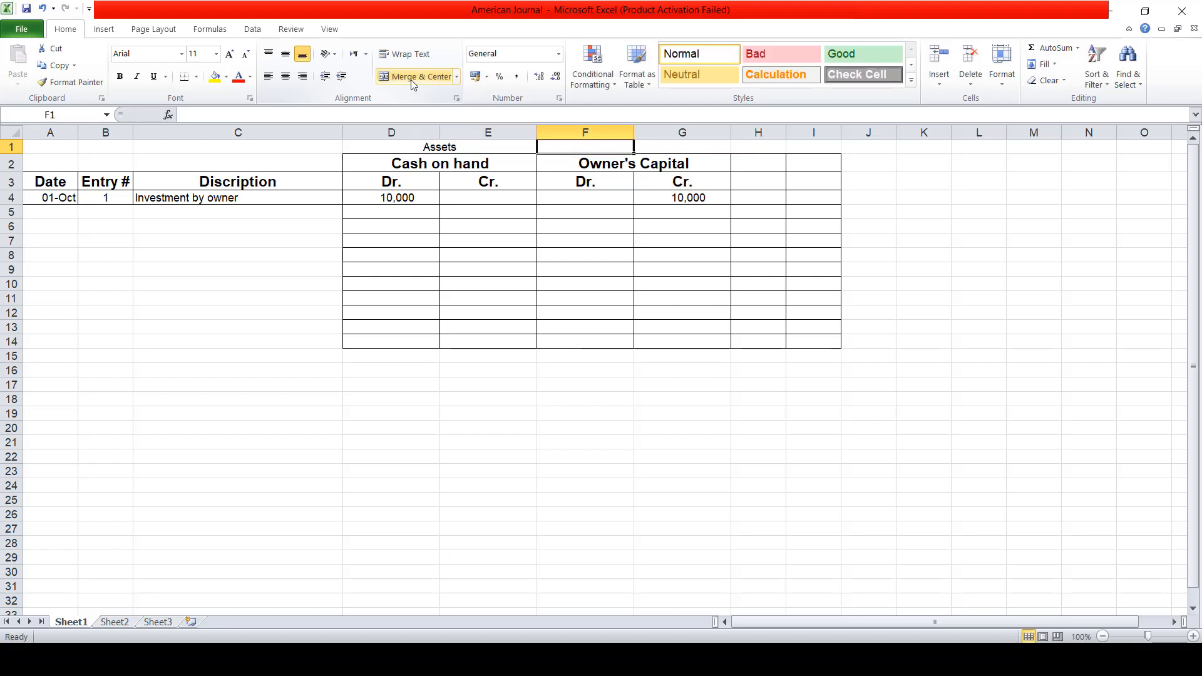
Merge and center F1:G1 above the "Owner's Capital" heading and enter "Owner's Equity" in it
{"action": "key", "text": "shift+Right"}
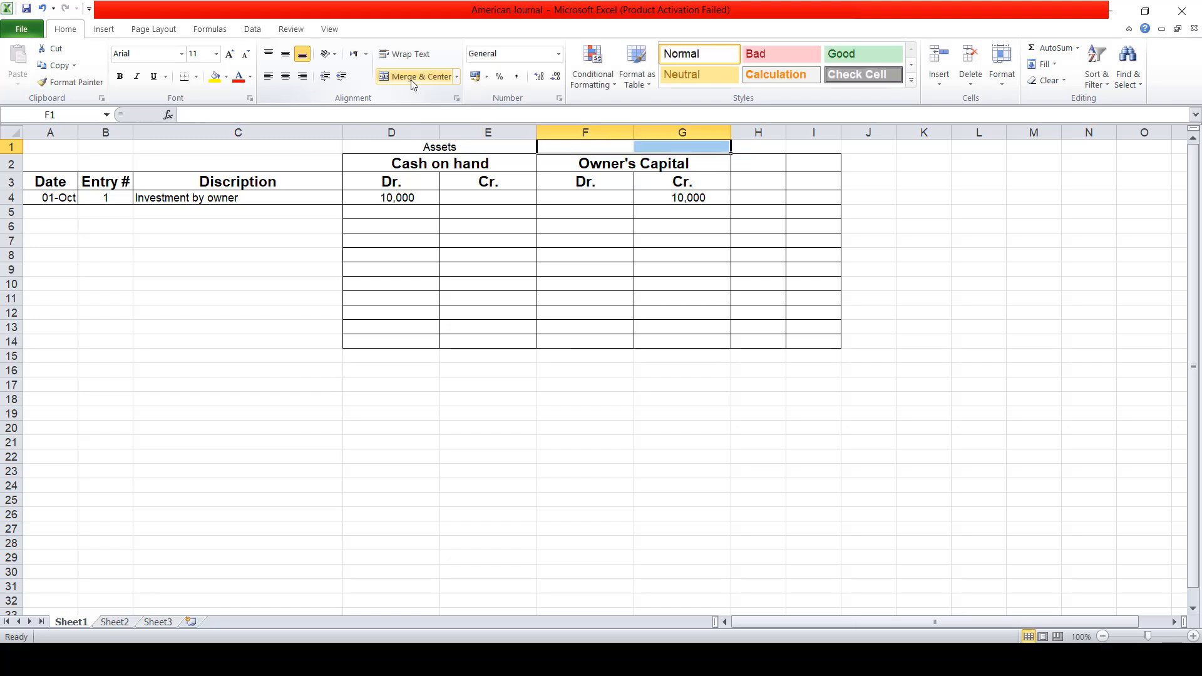
{"action": "left_click", "coordinate": [589, 145]}
{"action": "left_click_drag", "start_coordinate": [589, 145], "coordinate": [651, 147]}
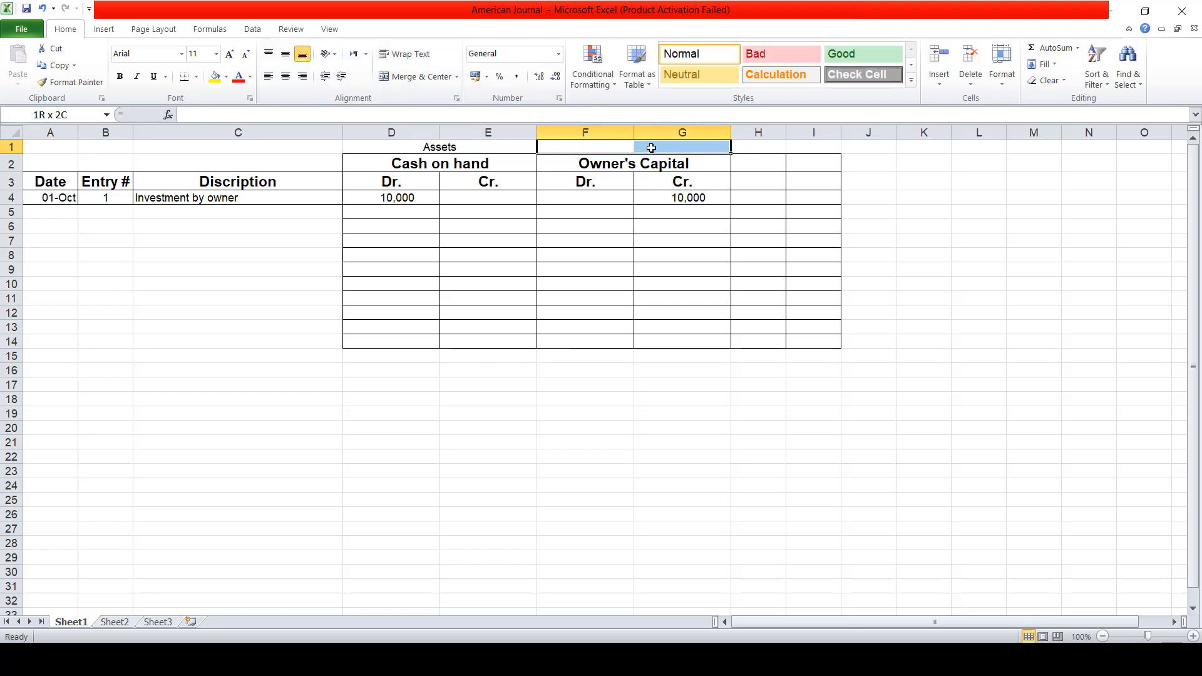
{"action": "left_click", "coordinate": [429, 76]}
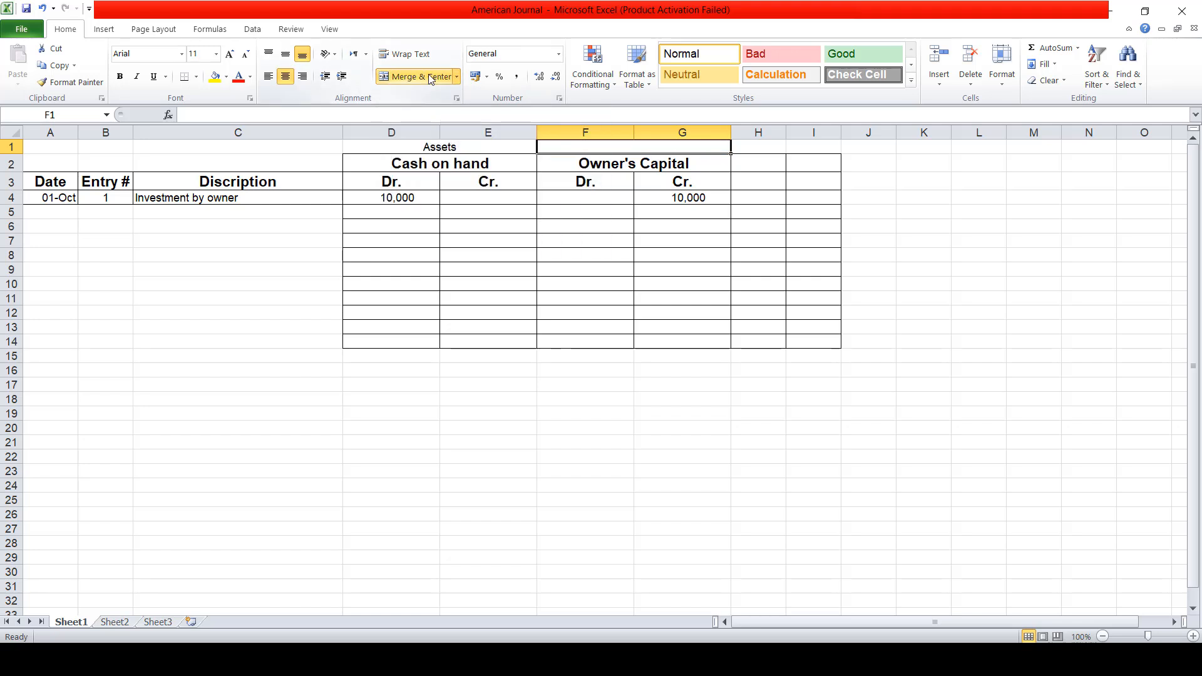
{"action": "type", "text": "W"}
{"action": "key", "text": "BackSpace"}
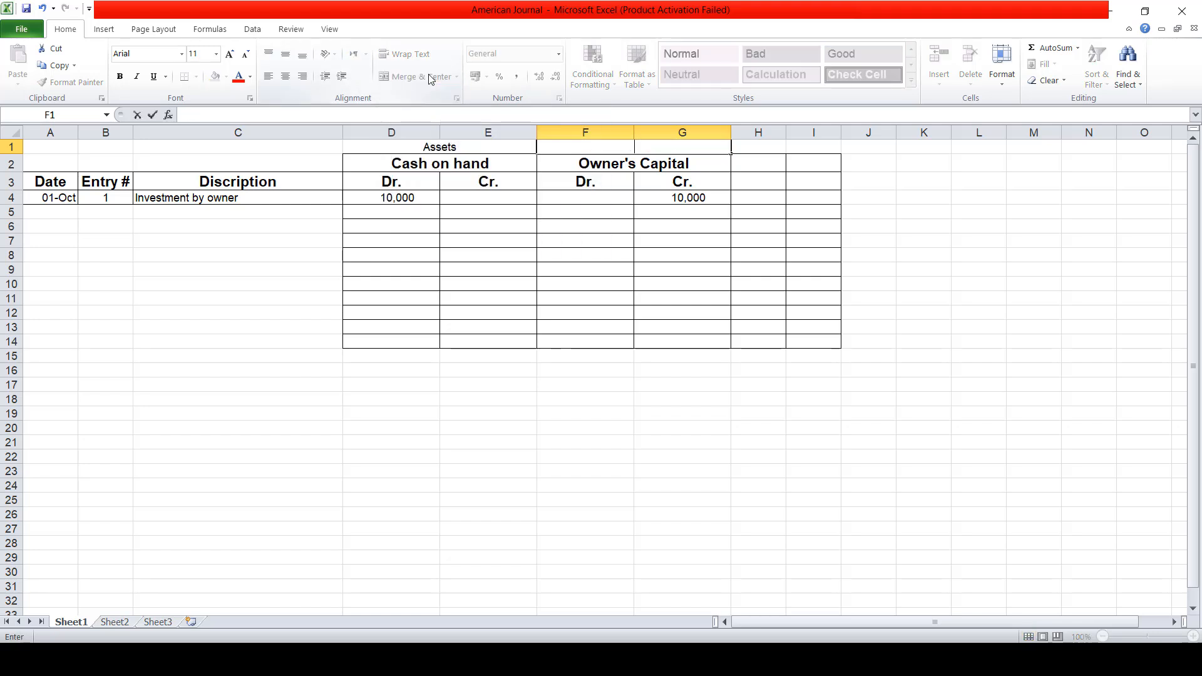
{"action": "type", "text": "Owner's"}
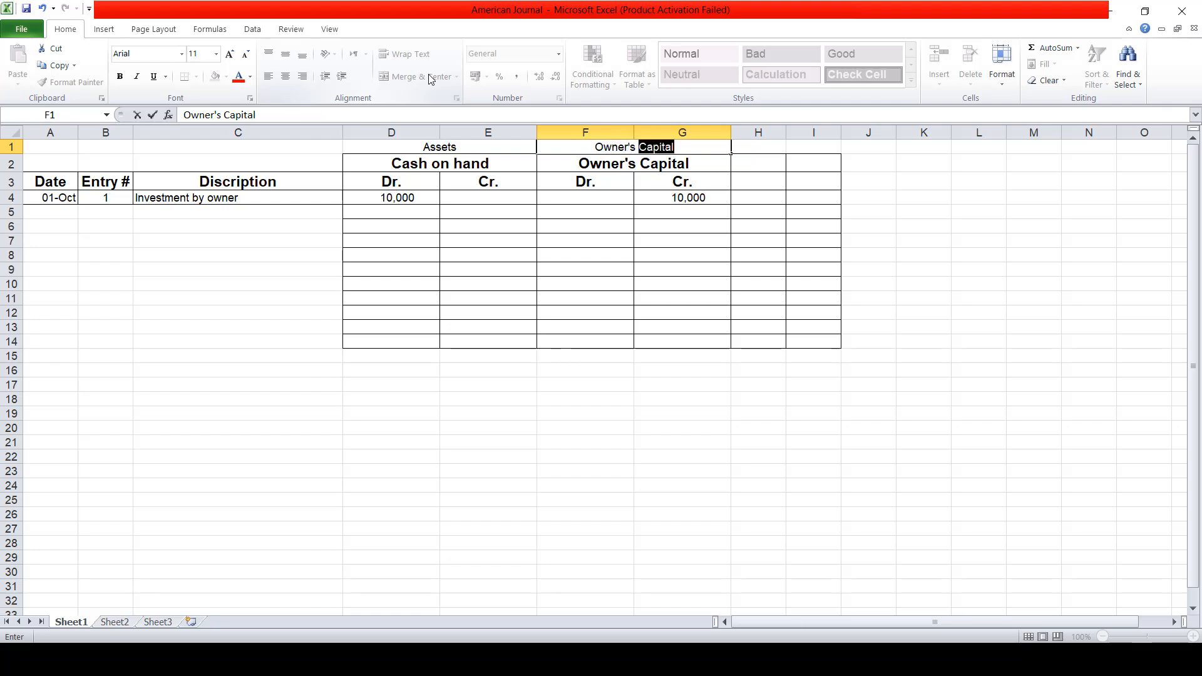
{"action": "type", "text": " Equity"}
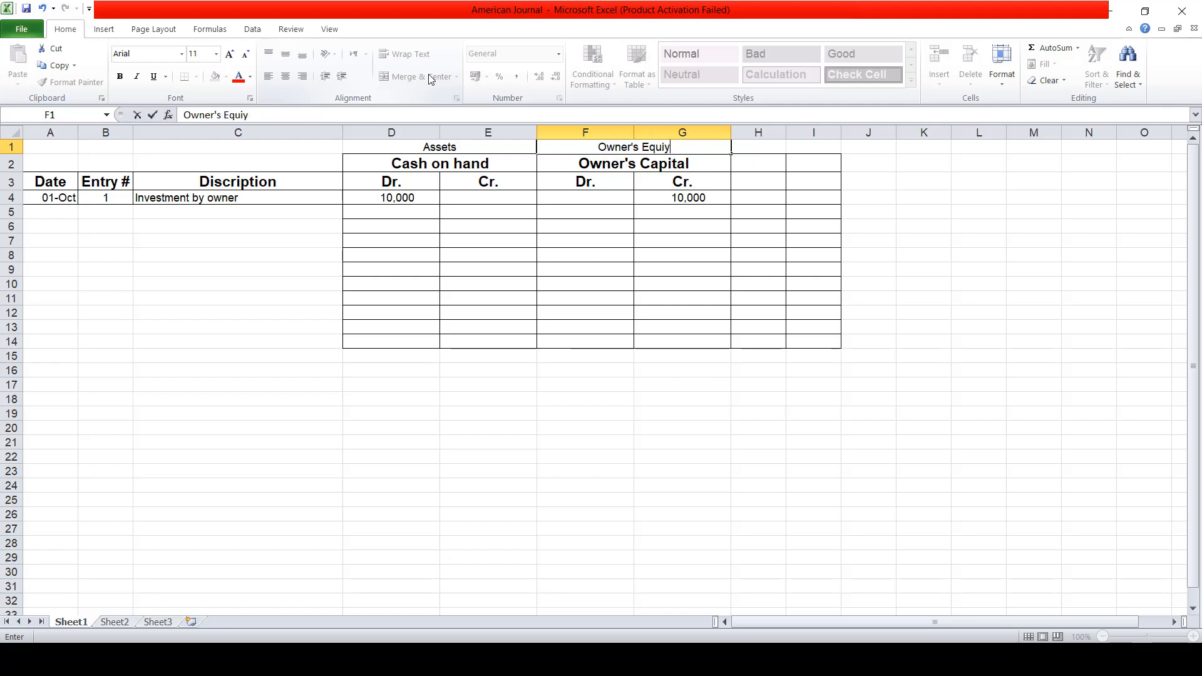
{"action": "key", "text": "Return"}
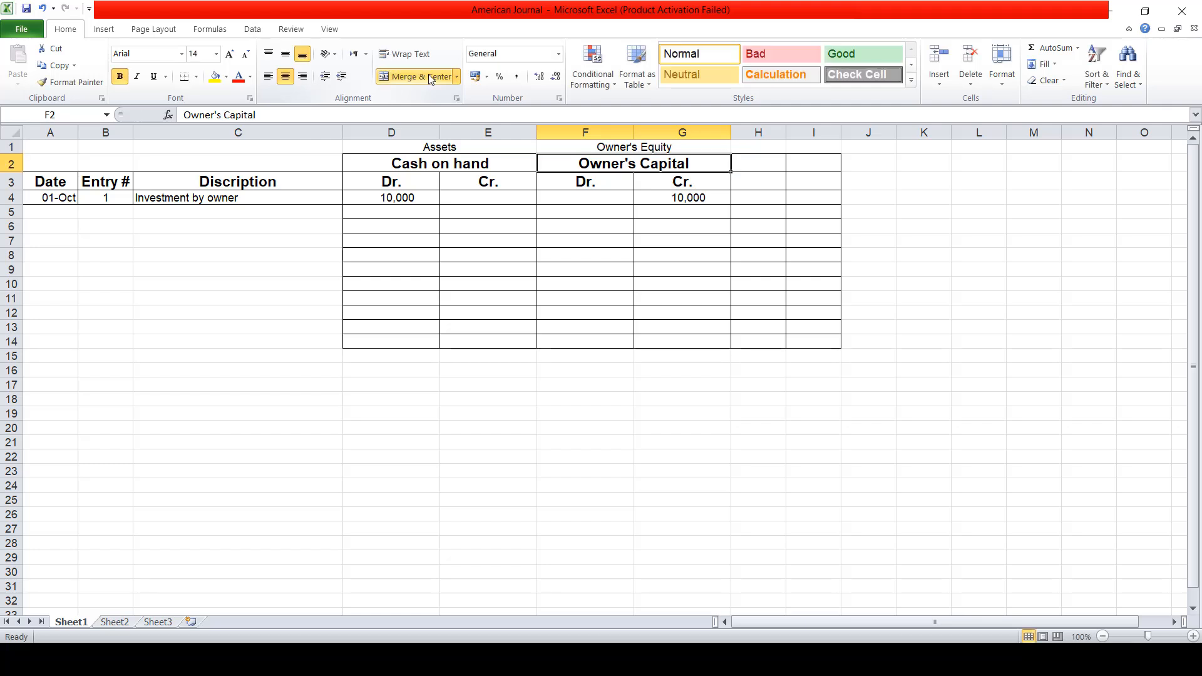
Fill the Assets and Cash on hand heading cells D1:E3 with yellow
{"action": "key", "text": "Up"}
{"action": "key", "text": "Left"}
{"action": "key", "text": "shift+Down"}
{"action": "key", "text": "shift+Down"}
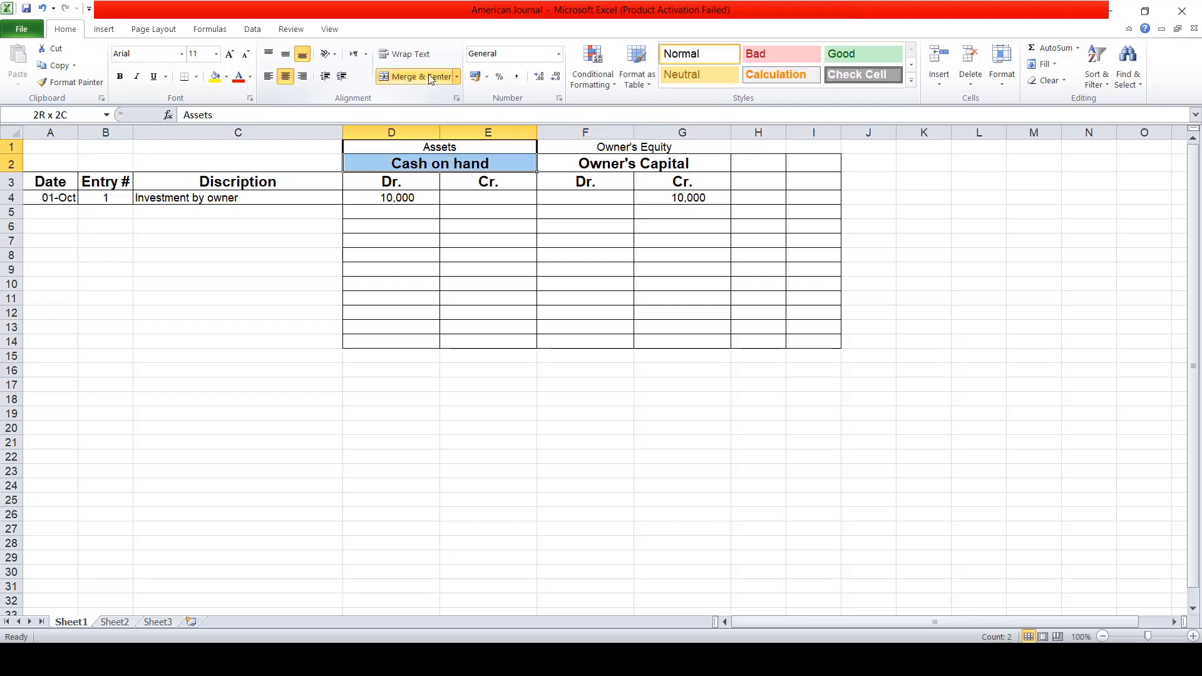
{"action": "left_click", "coordinate": [216, 76]}
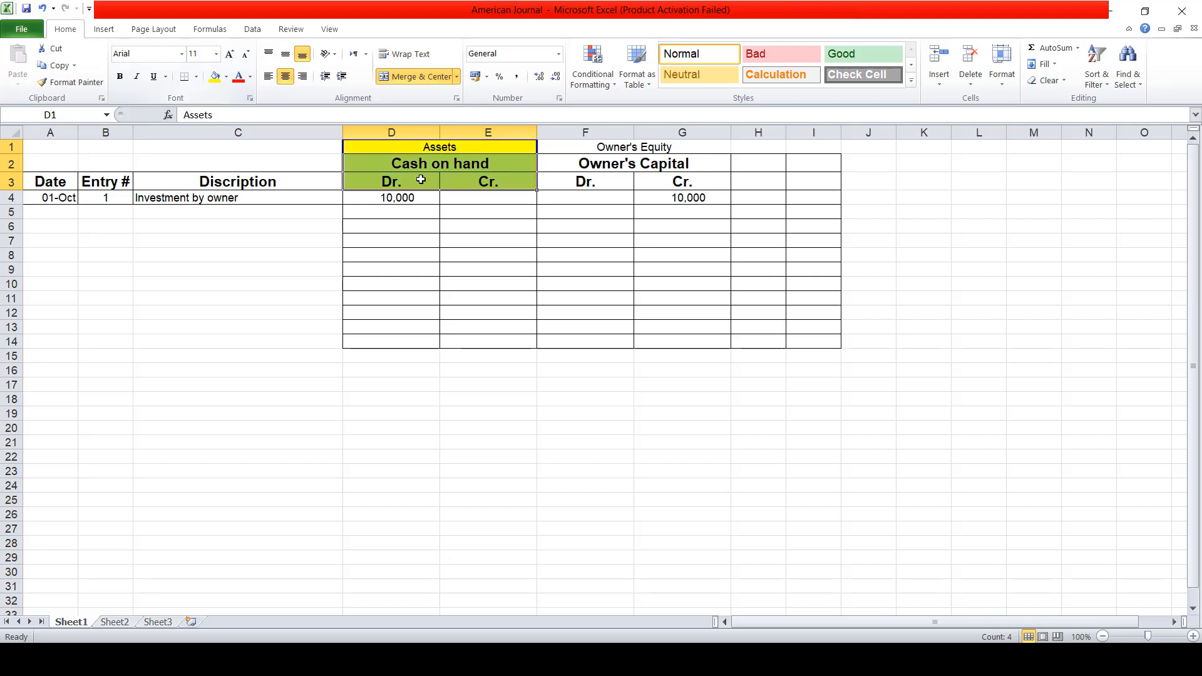
Fill the Owner's Equity and Owner's Capital heading cells F1:G3 with light purple
{"action": "left_click_drag", "start_coordinate": [609, 149], "coordinate": [611, 185]}
{"action": "left_click", "coordinate": [227, 76]}
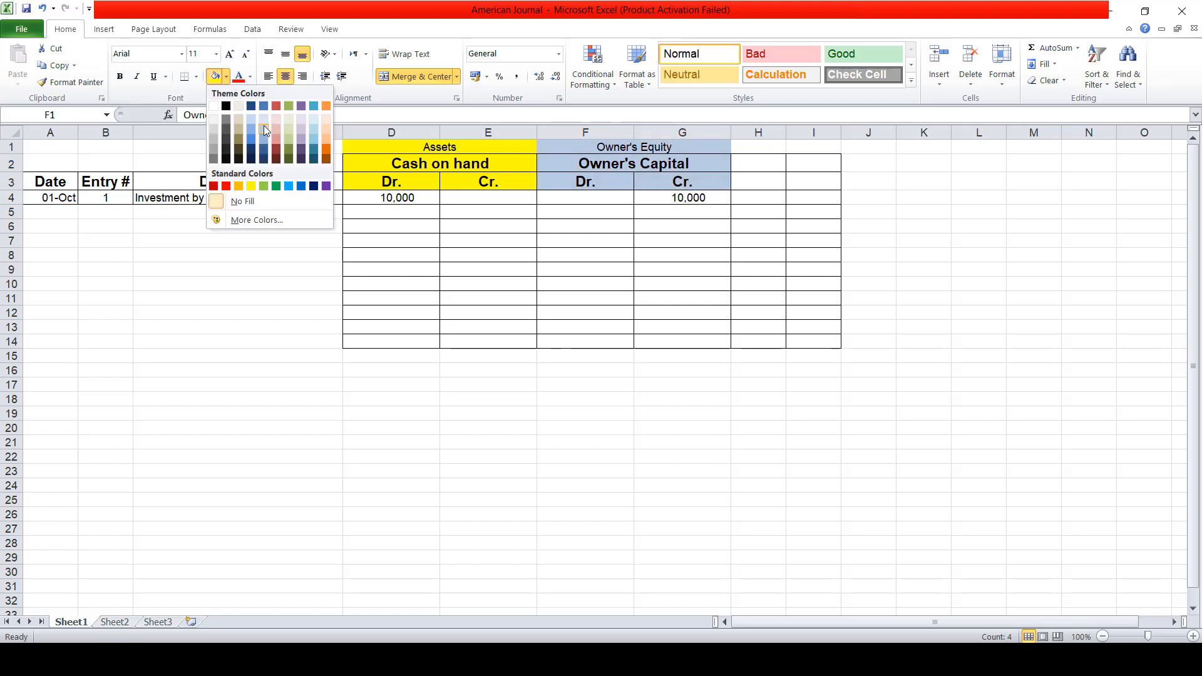
{"action": "left_click", "coordinate": [302, 128]}
{"action": "left_click", "coordinate": [604, 178]}
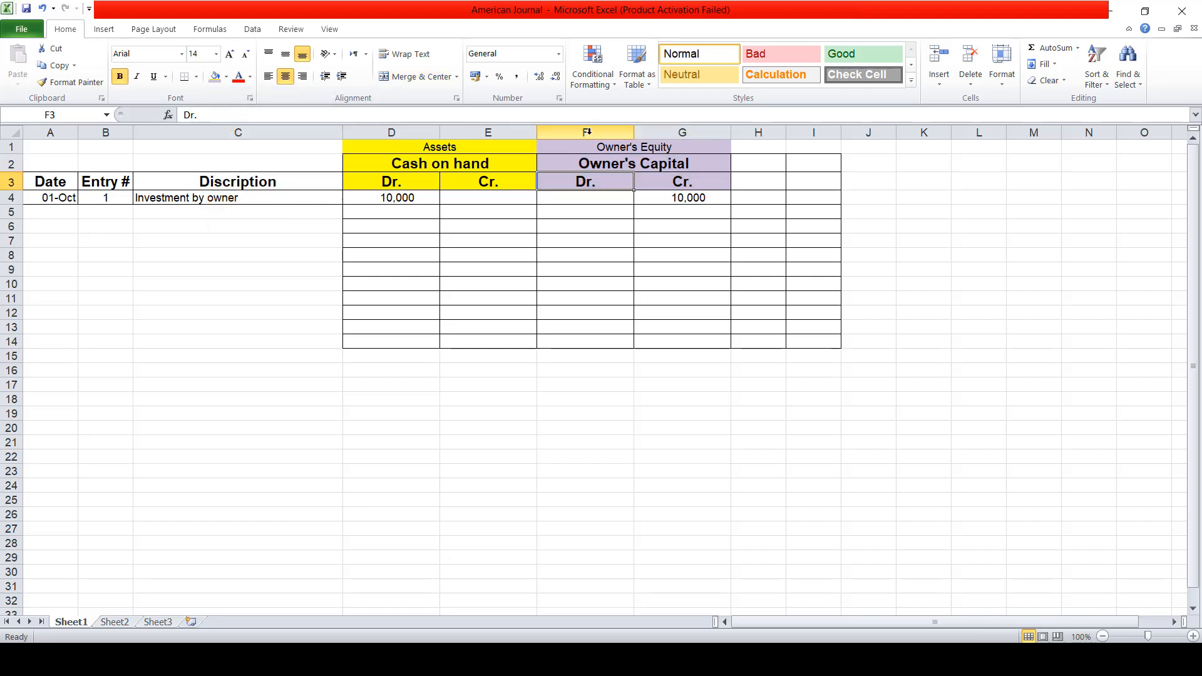
{"action": "left_click_drag", "start_coordinate": [585, 133], "coordinate": [682, 132]}
{"action": "left_click_drag", "start_coordinate": [394, 132], "coordinate": [469, 133]}
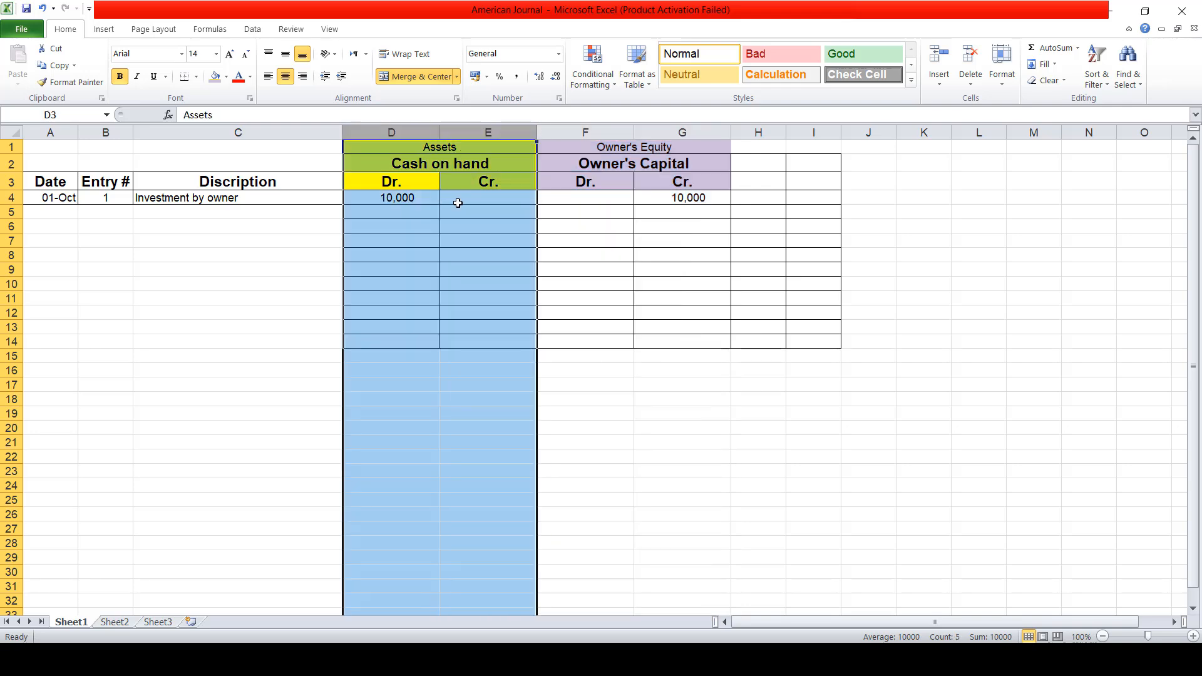
{"action": "left_click", "coordinate": [436, 200]}
Switch to the Word document "ch 3 L5" and read the analysis and journal entry of Transaction 2
{"action": "key", "text": "alt+Tab"}
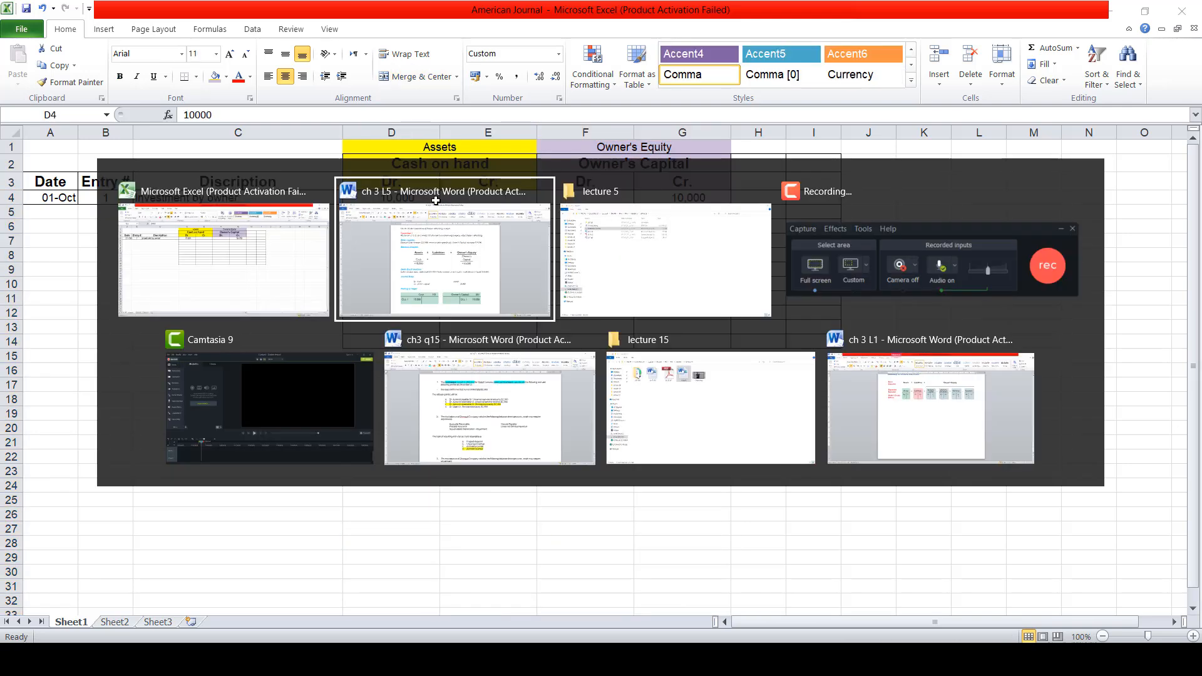
{"action": "key", "text": "Down"}
{"action": "key", "text": "Down"}
{"action": "key", "text": "Down"}
{"action": "key", "text": "Down"}
{"action": "key", "text": "Down"}
{"action": "key", "text": "Down"}
{"action": "key", "text": "Down"}
{"action": "key", "text": "Down"}
{"action": "key", "text": "Down"}
{"action": "key", "text": "Down"}
{"action": "key", "text": "Down"}
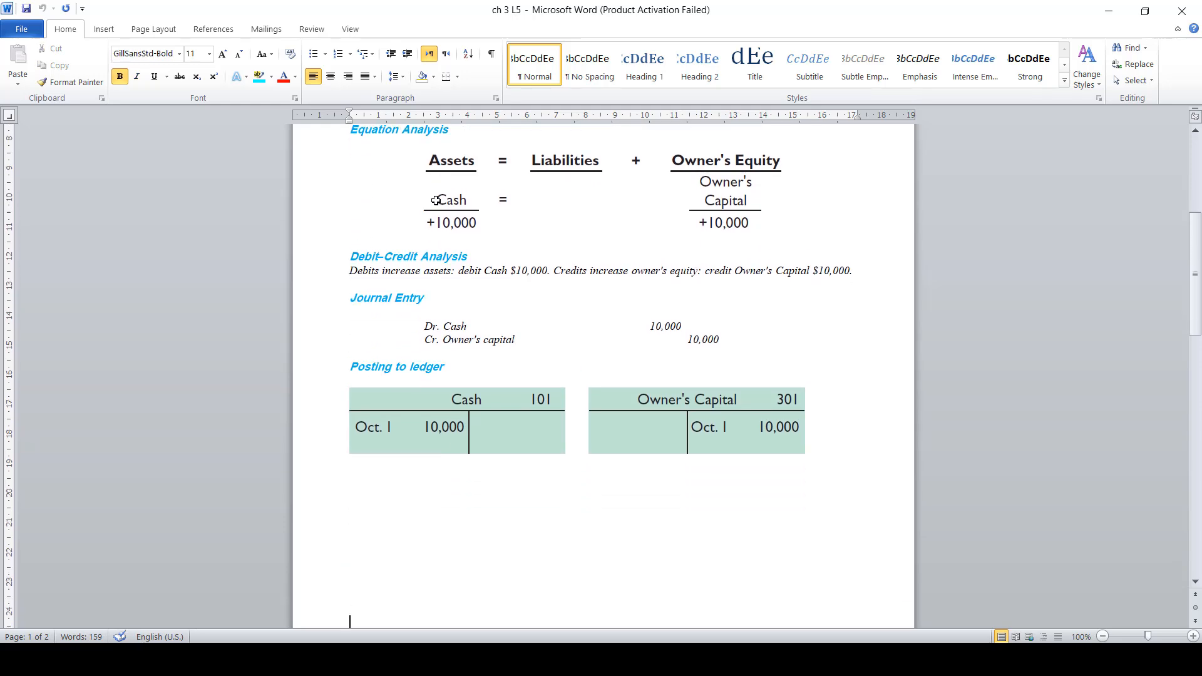
{"action": "key", "text": "Down"}
{"action": "key", "text": "Down"}
{"action": "key", "text": "Down"}
{"action": "key", "text": "Down"}
{"action": "key", "text": "Down"}
{"action": "key", "text": "Down"}
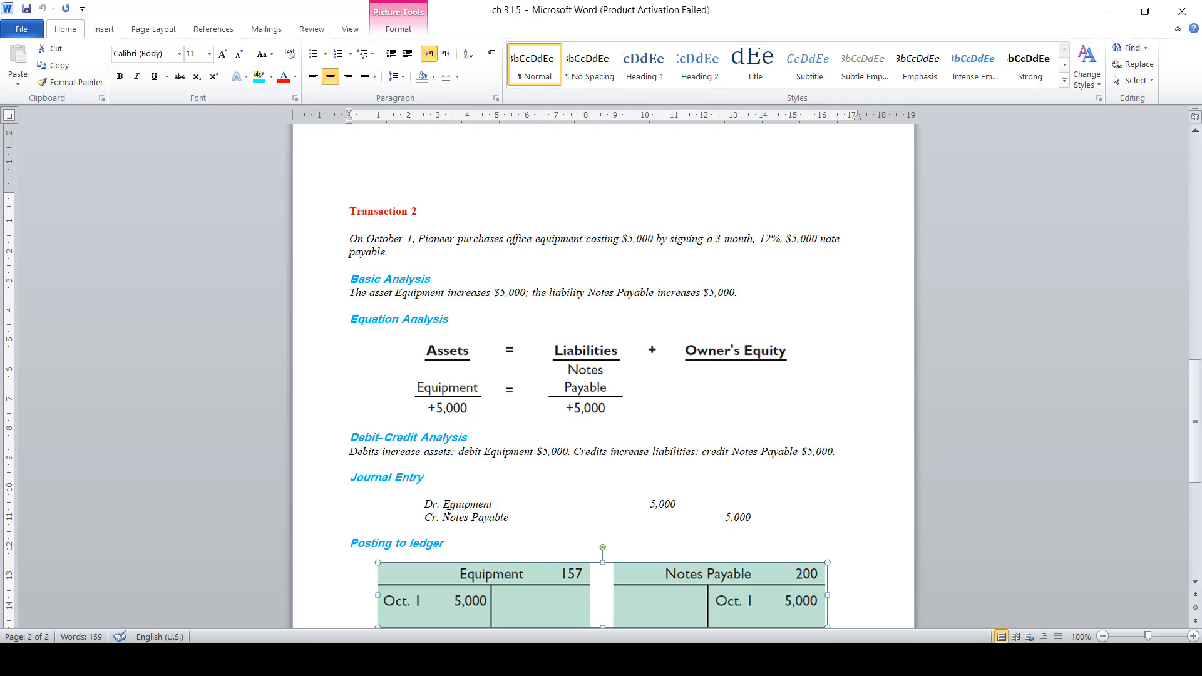
Back in Excel, enter "Purchase an Equipment and sign a note with 12% annual" in C5 and autofit column C
{"action": "key", "text": "alt+Tab"}
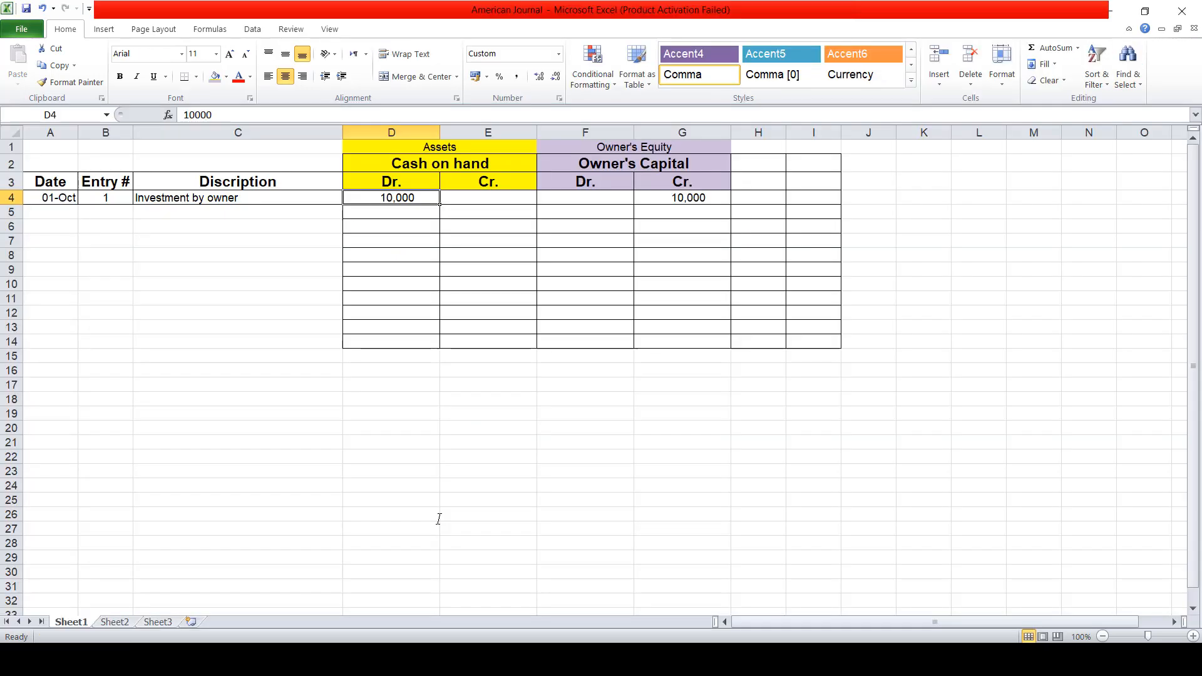
{"action": "double_click", "coordinate": [185, 214]}
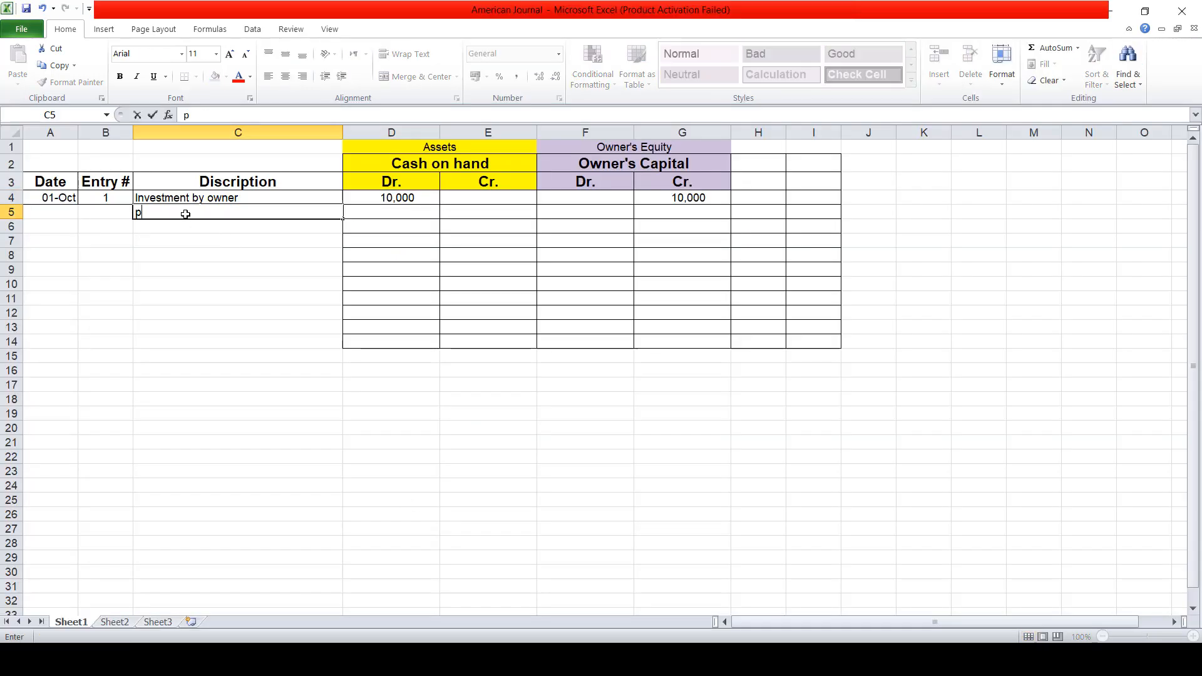
{"action": "type", "text": "Pur"}
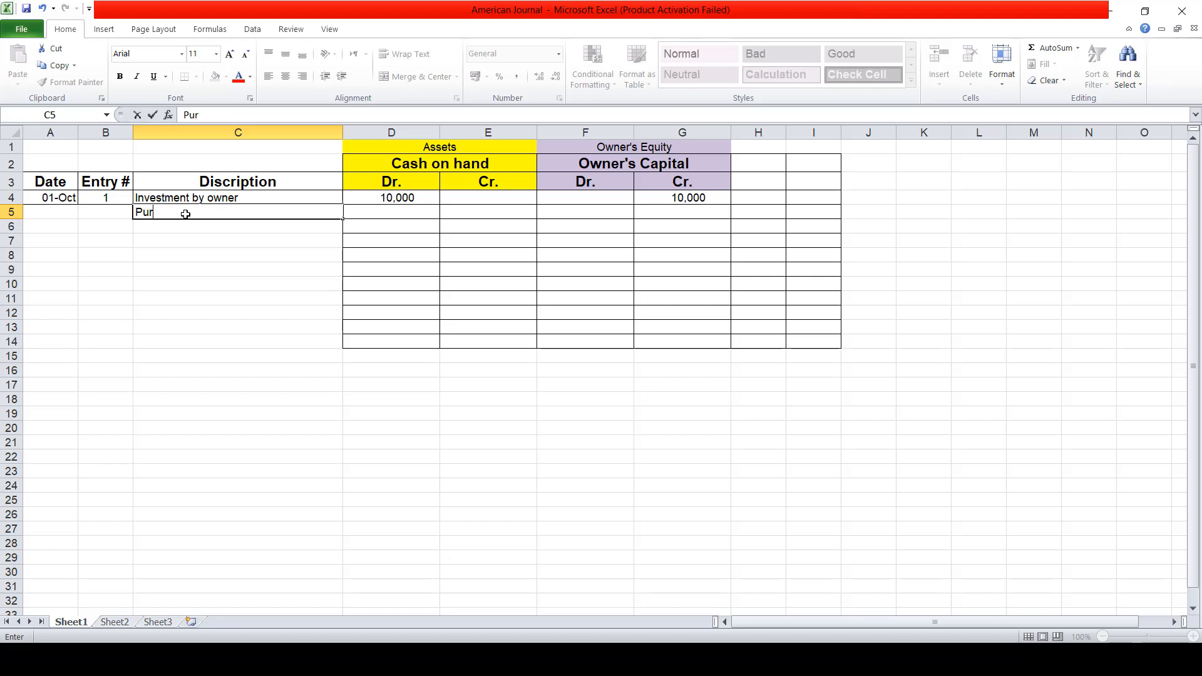
{"action": "type", "text": "chase an Equipment "}
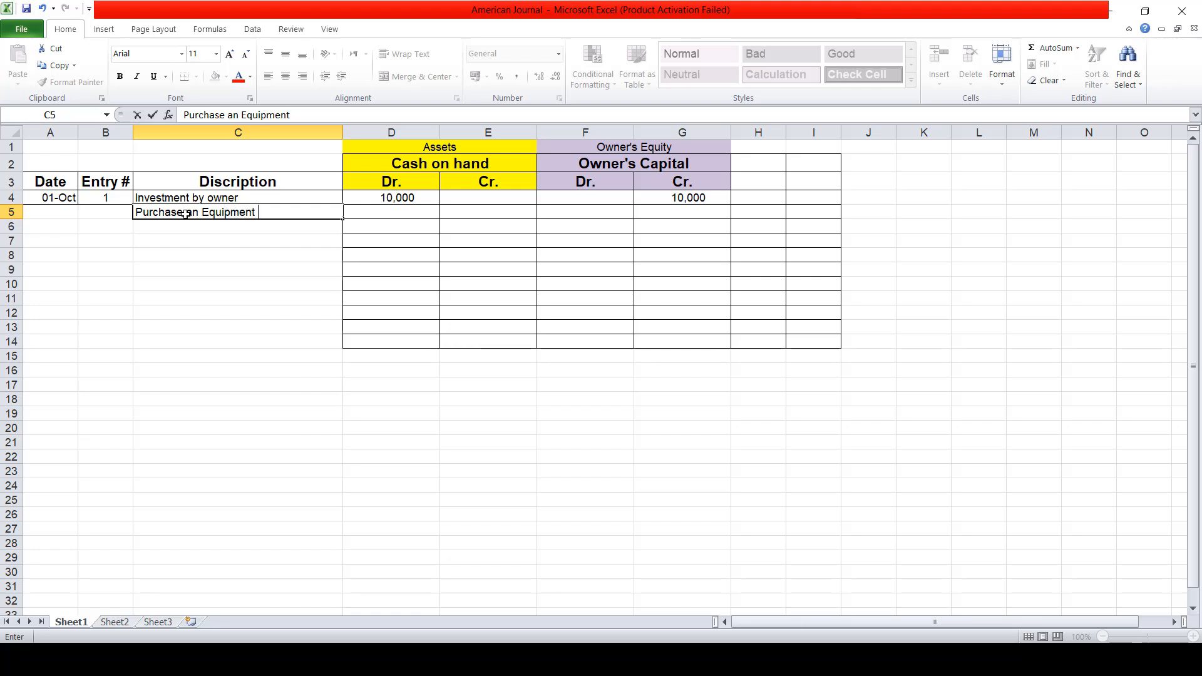
{"action": "type", "text": "and sign a note"}
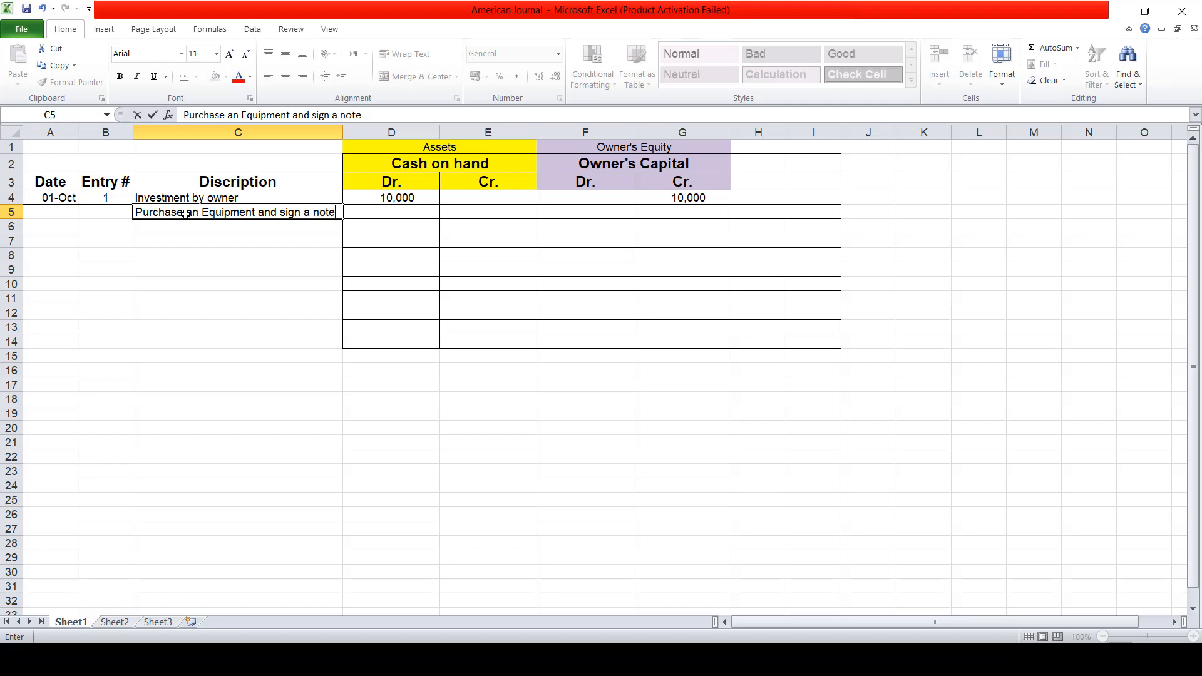
{"action": "type", "text": " with 12% annual"}
{"action": "key", "text": "Return"}
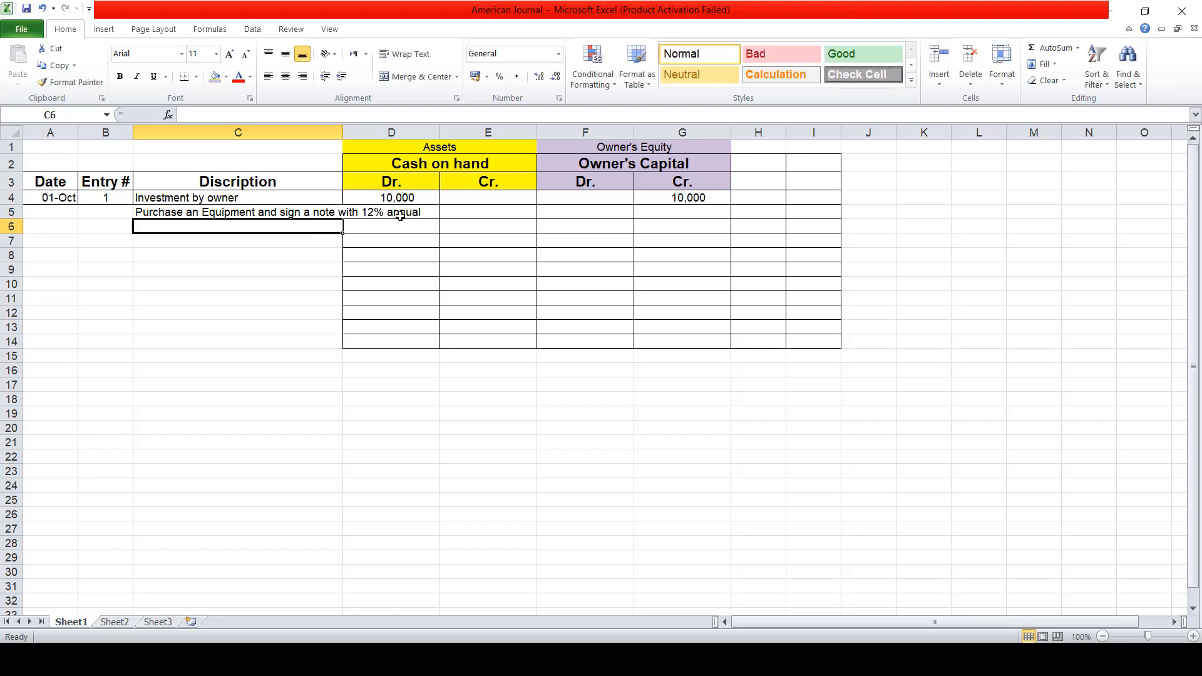
{"action": "double_click", "coordinate": [340, 133]}
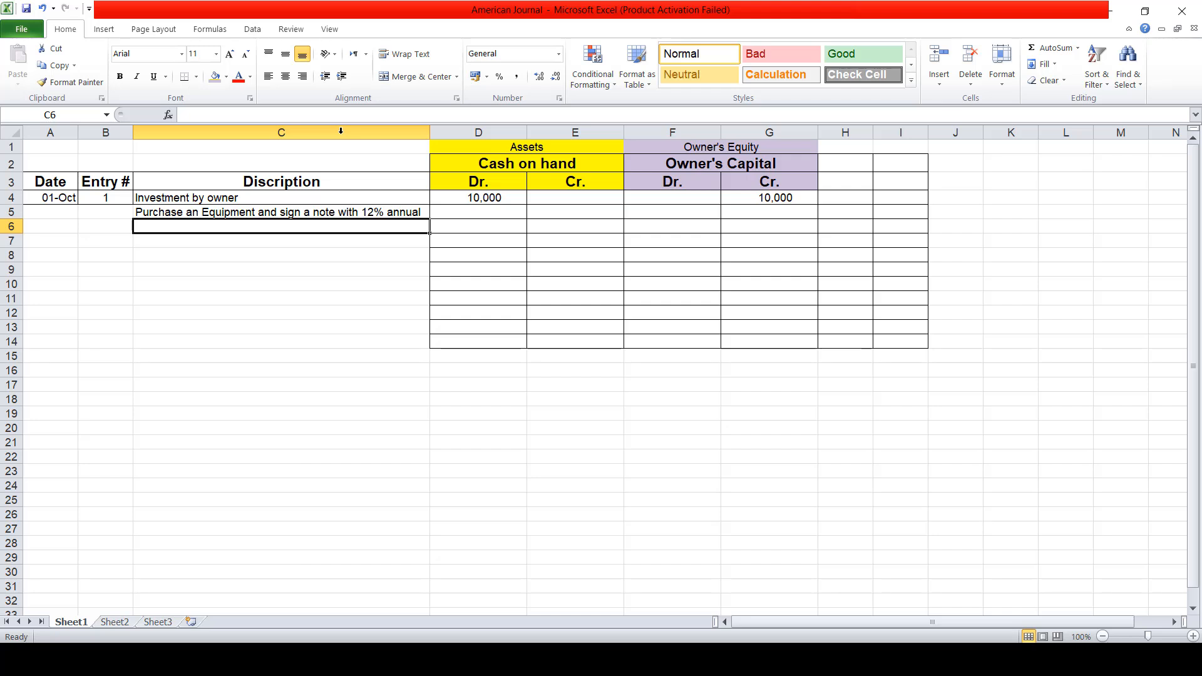
Narrow column C to cut off the text in C5, try a taller row 5, and autofit the row height again
{"action": "left_click", "coordinate": [224, 211]}
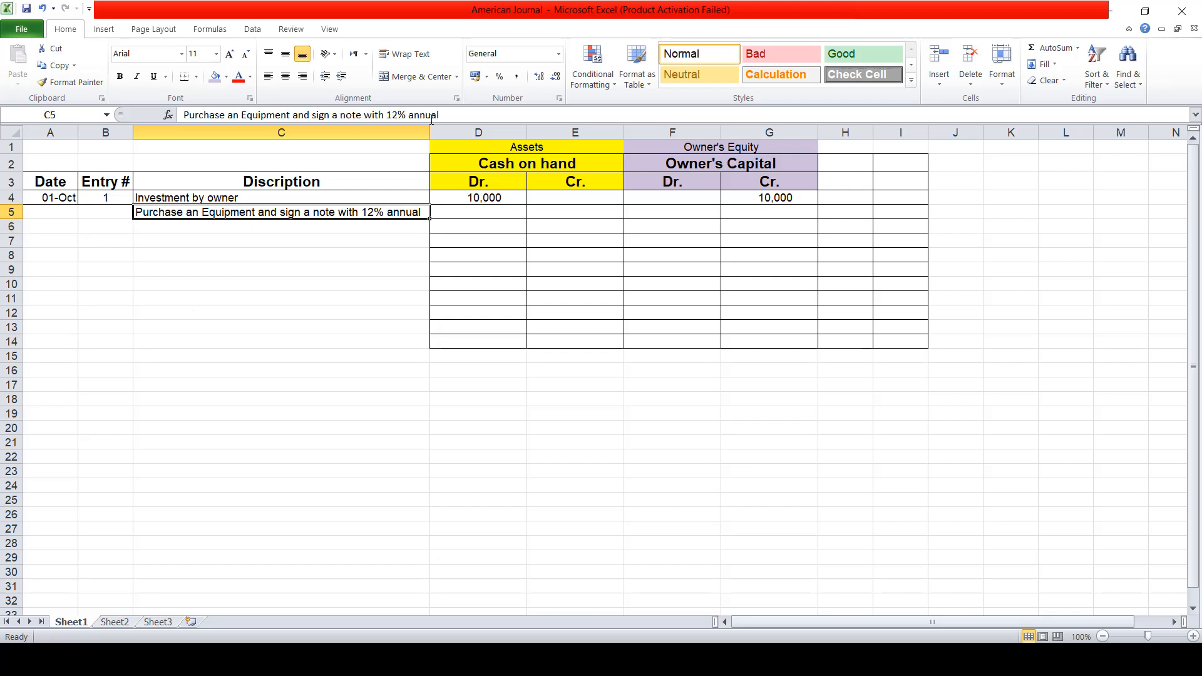
{"action": "left_click_drag", "start_coordinate": [429, 128], "coordinate": [357, 129]}
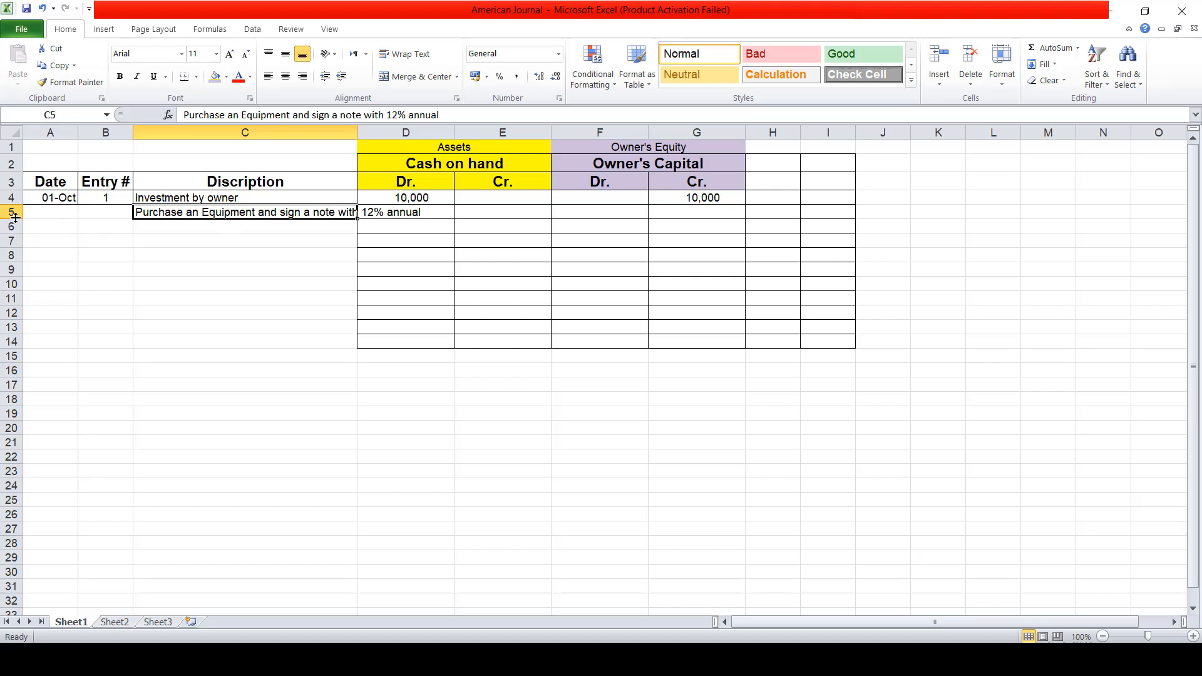
{"action": "left_click_drag", "start_coordinate": [16, 217], "coordinate": [15, 244]}
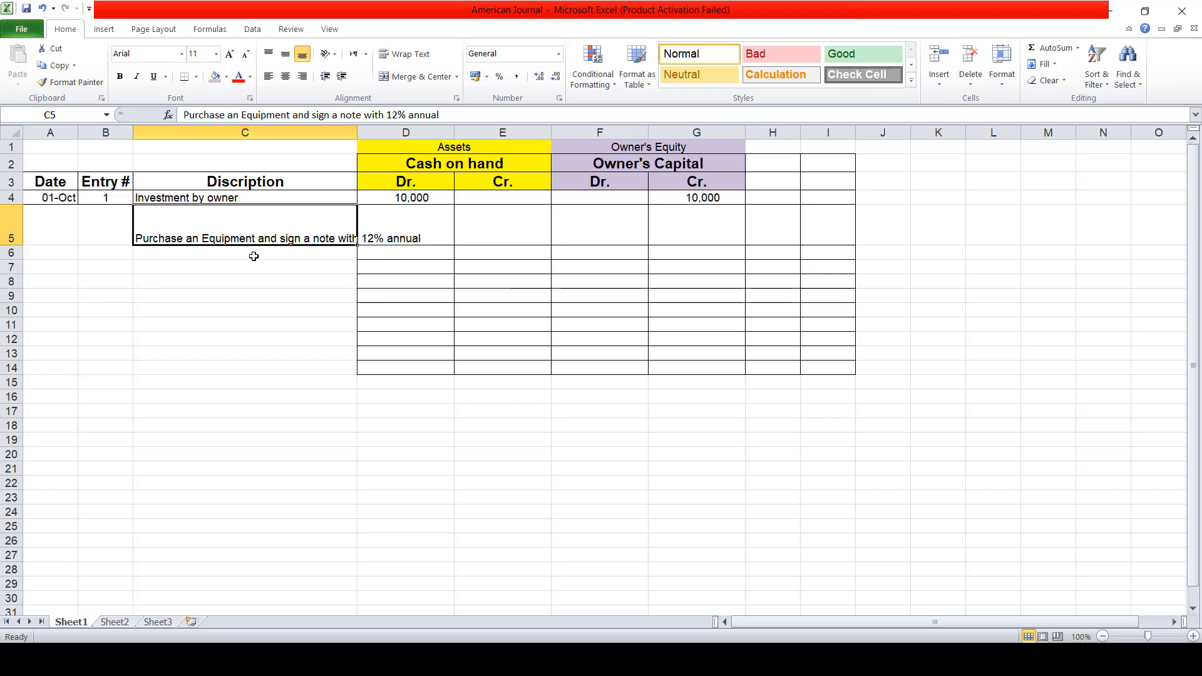
{"action": "double_click", "coordinate": [16, 245]}
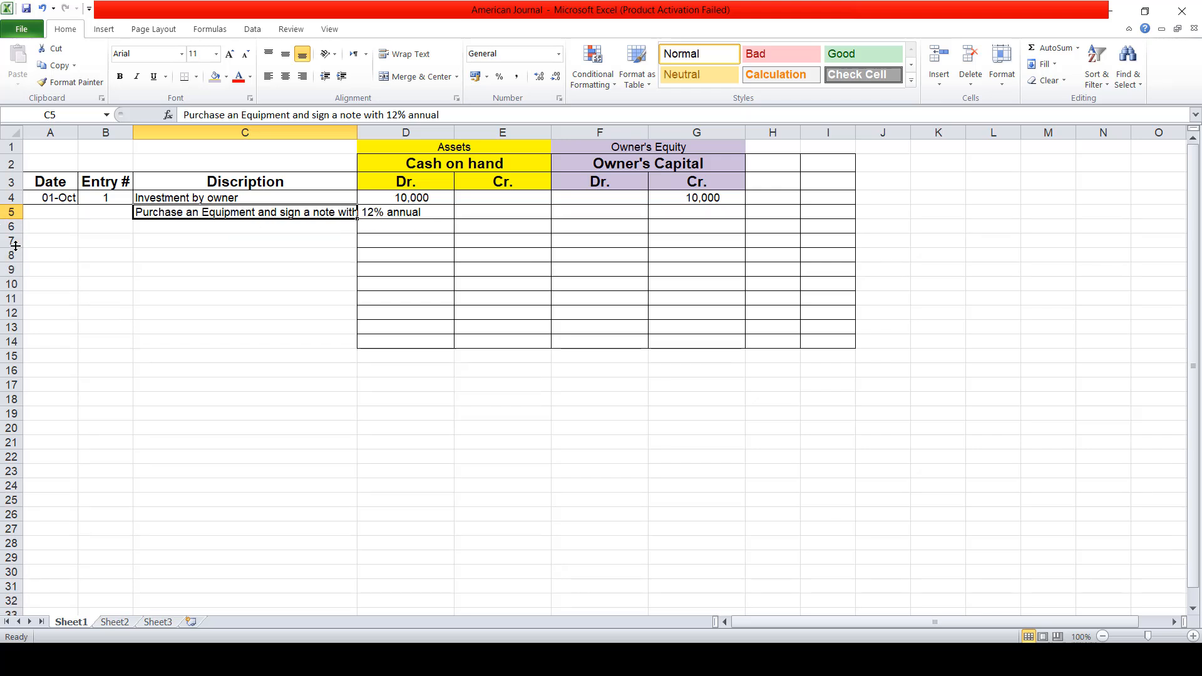
Try wrapping the text in C5, turn the wrapping off again, and autofit column C to its contents
{"action": "left_click", "coordinate": [404, 57]}
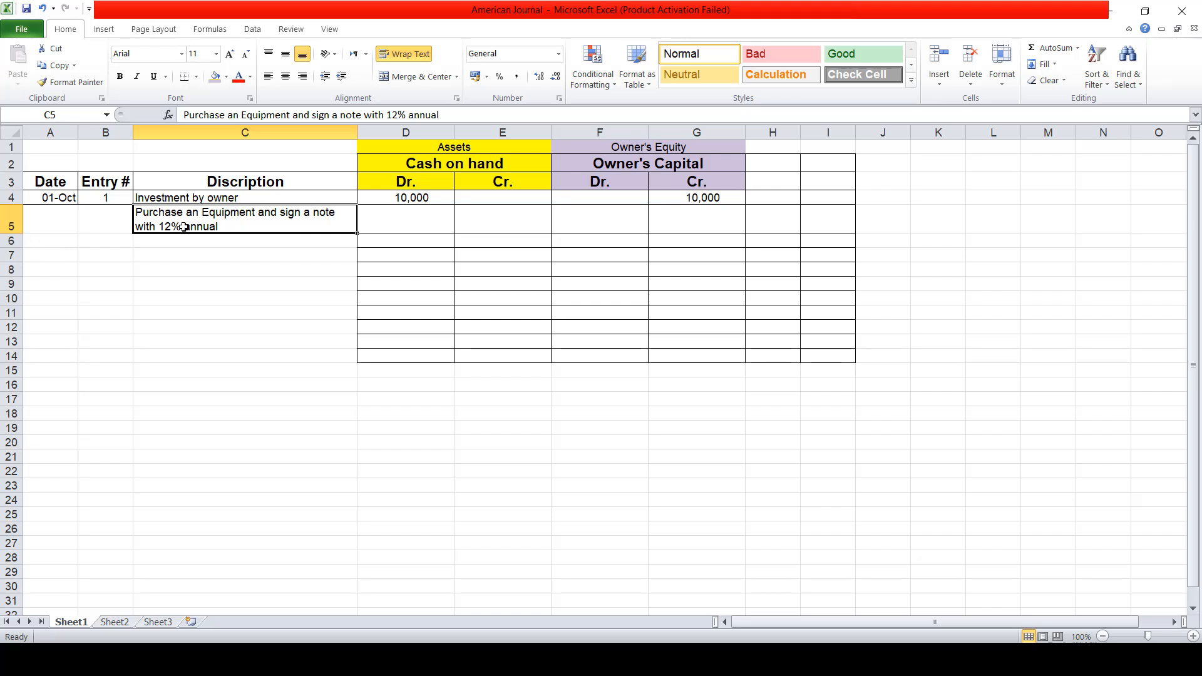
{"action": "mouse_move", "coordinate": [181, 223]}
{"action": "left_mouse_down"}
{"action": "mouse_move", "coordinate": [177, 240]}
{"action": "mouse_move", "coordinate": [164, 224]}
{"action": "left_mouse_up"}
{"action": "left_click", "coordinate": [405, 53]}
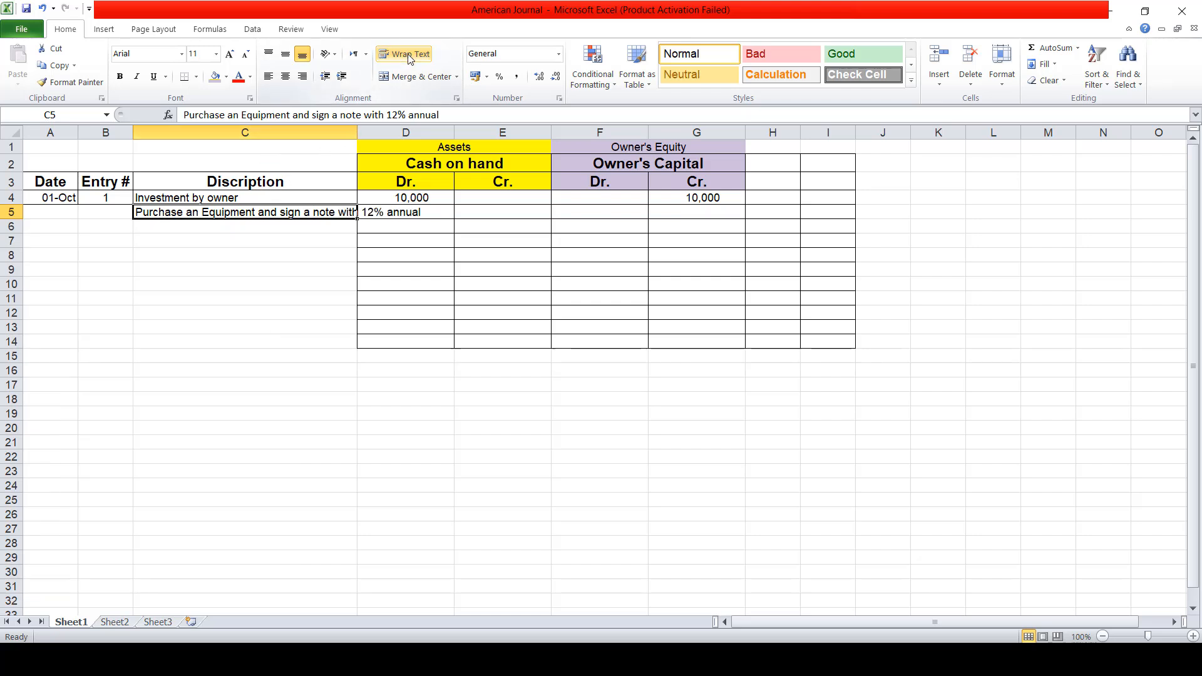
{"action": "double_click", "coordinate": [356, 132]}
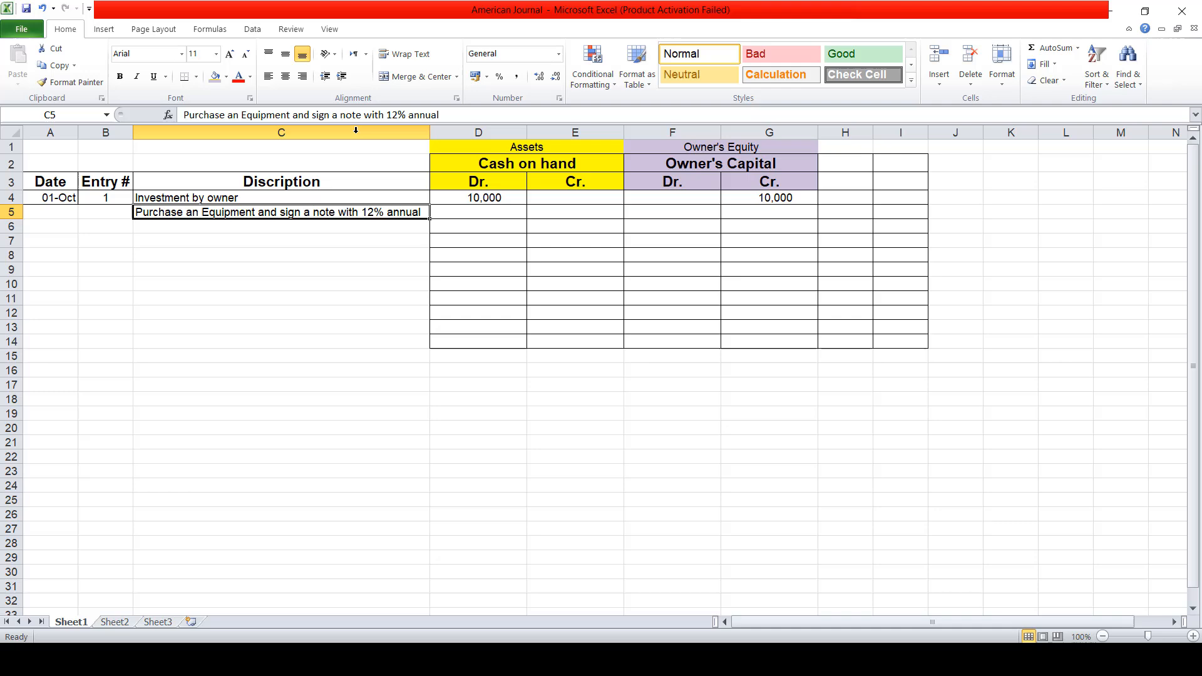
Enter 2 as the entry number in B5 for the equipment purchase
{"action": "left_click", "coordinate": [116, 212]}
{"action": "type", "text": "2"}
{"action": "key", "text": "Left"}
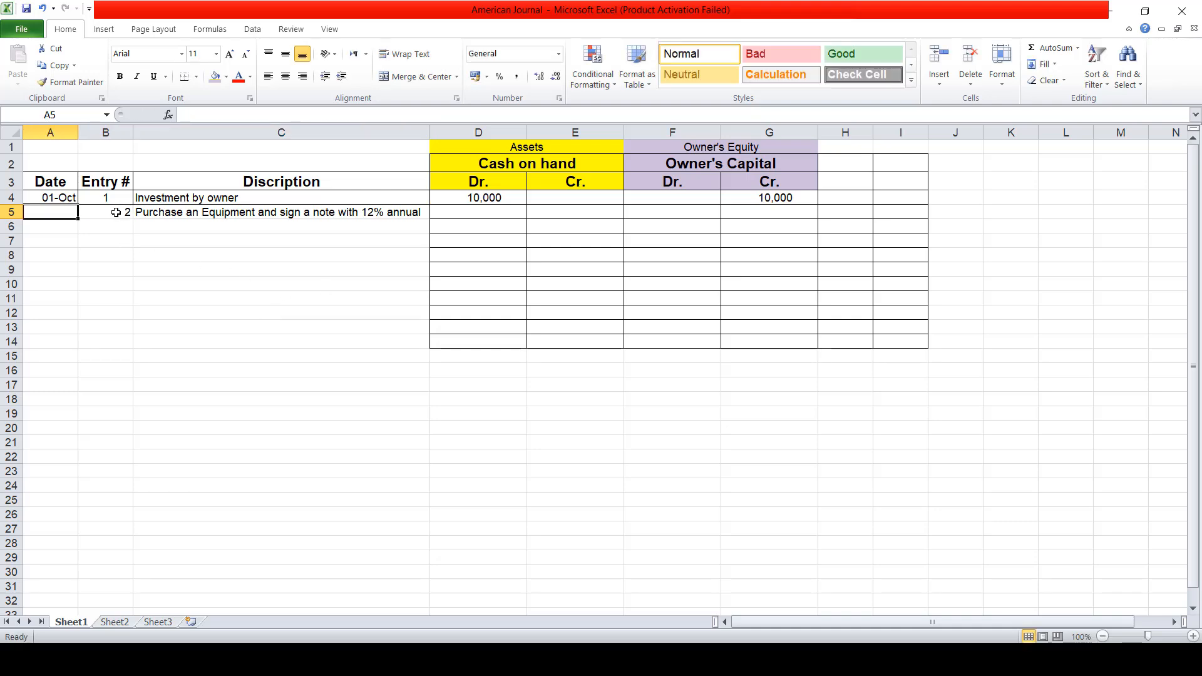
Check the date of Transaction 2 in the Word document and copy the 01-Oct date from A4 to A5 in Excel
{"action": "key", "text": "alt+Tab"}
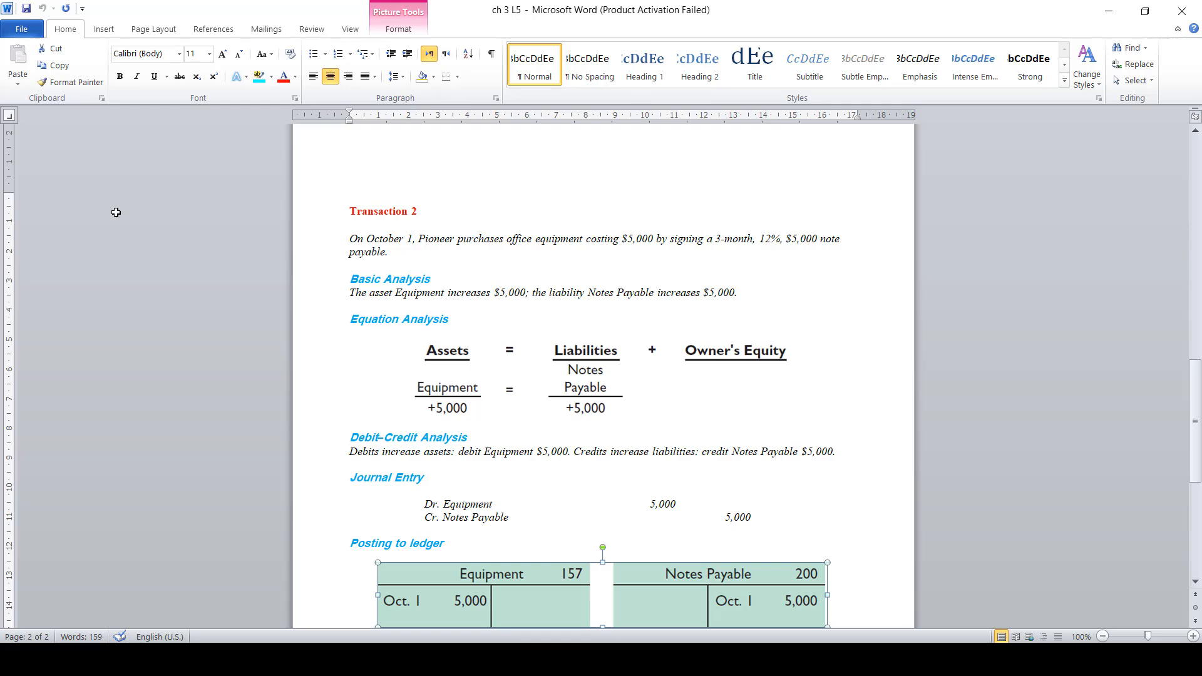
{"action": "key", "text": "alt+Tab"}
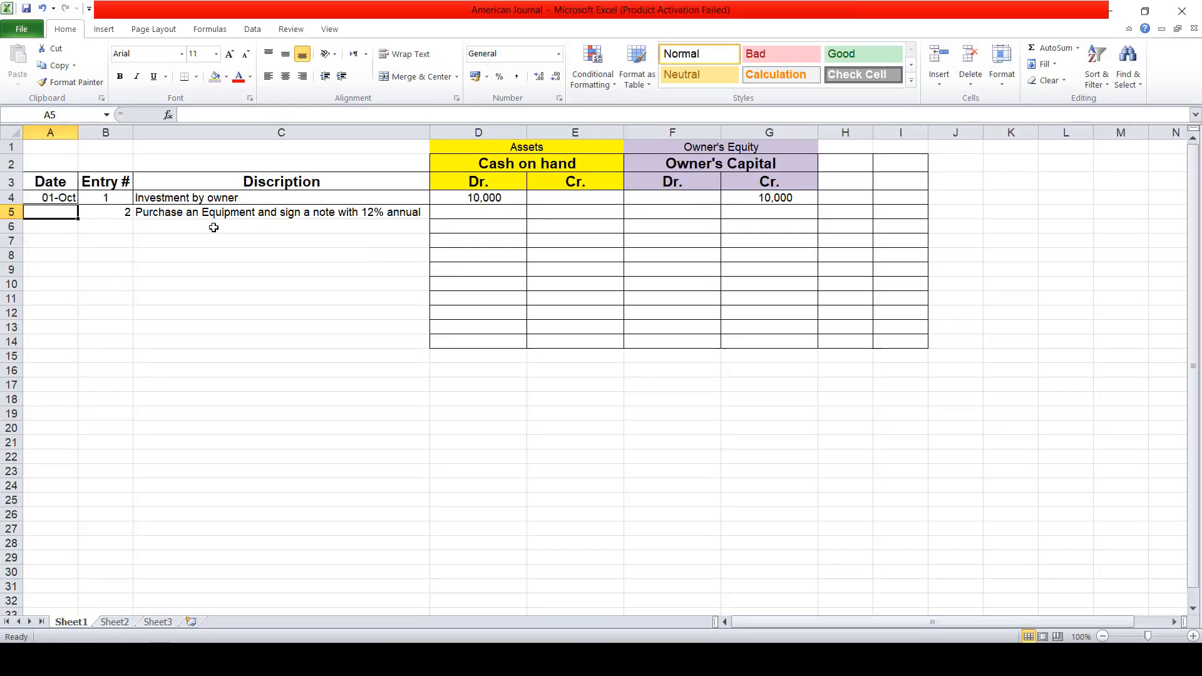
{"action": "left_click", "coordinate": [71, 199]}
{"action": "key", "text": "ctrl+c"}
{"action": "key", "text": "Down"}
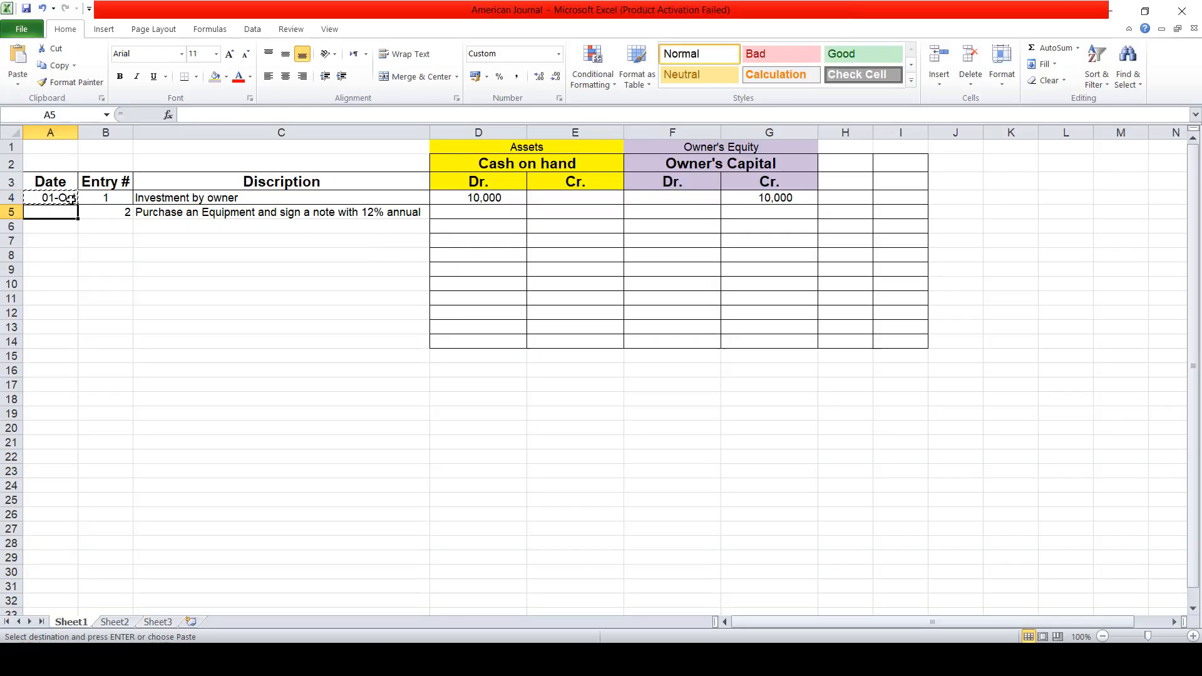
{"action": "key", "text": "ctrl+v"}
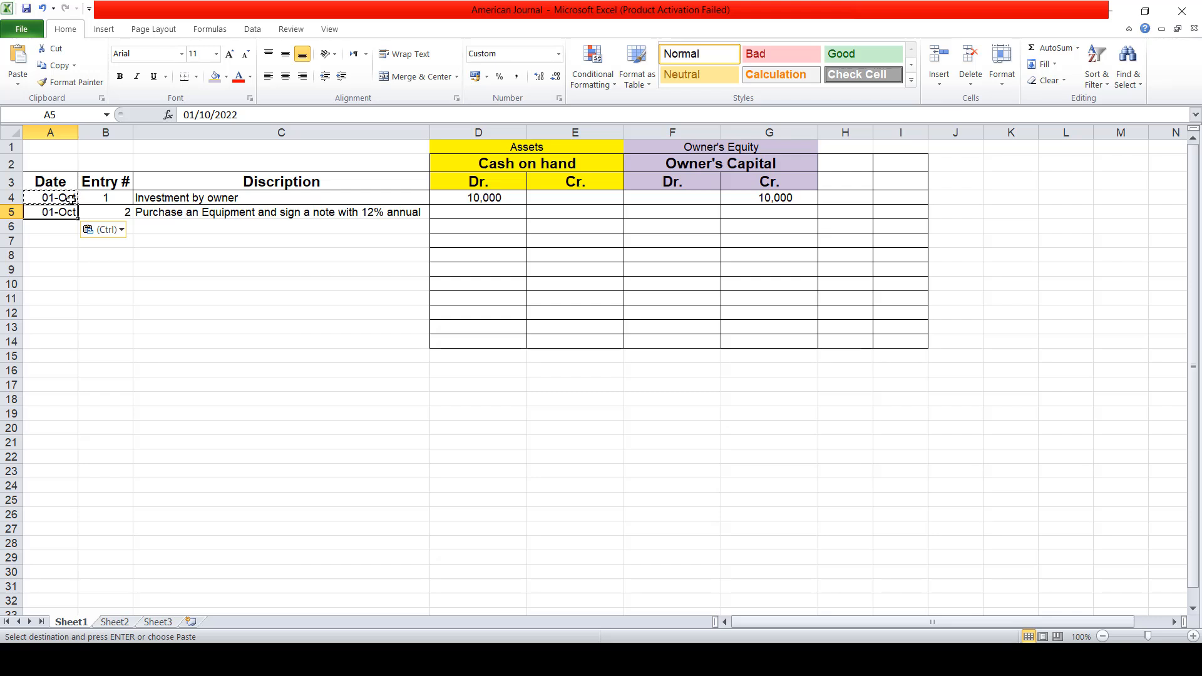
{"action": "left_click", "coordinate": [106, 241]}
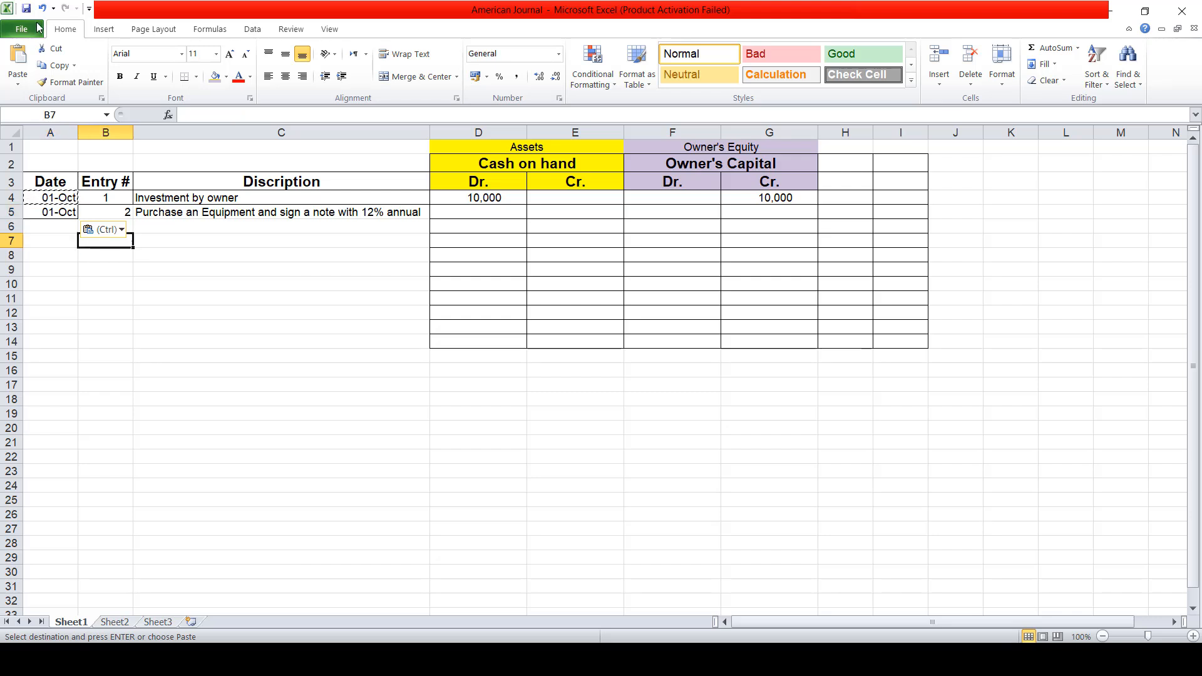
Copy the formatting of A4:C4 onto A5:C14 with Format Painter and save the workbook
{"action": "left_click", "coordinate": [27, 9]}
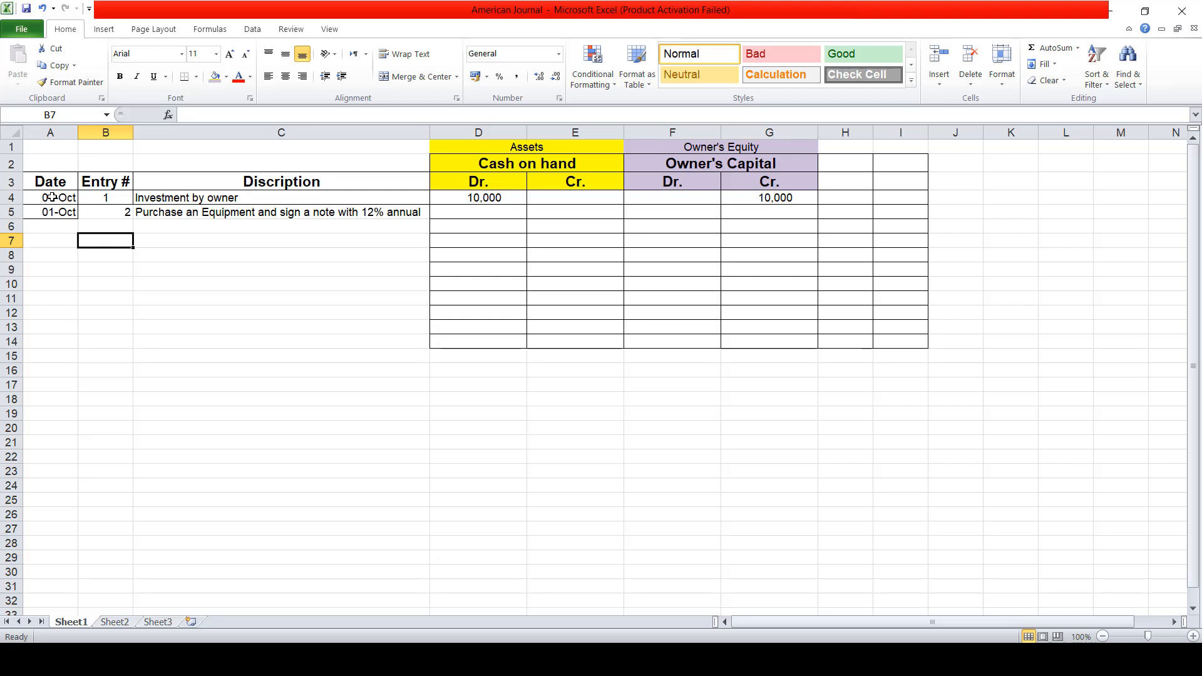
{"action": "left_click_drag", "start_coordinate": [53, 198], "coordinate": [303, 203]}
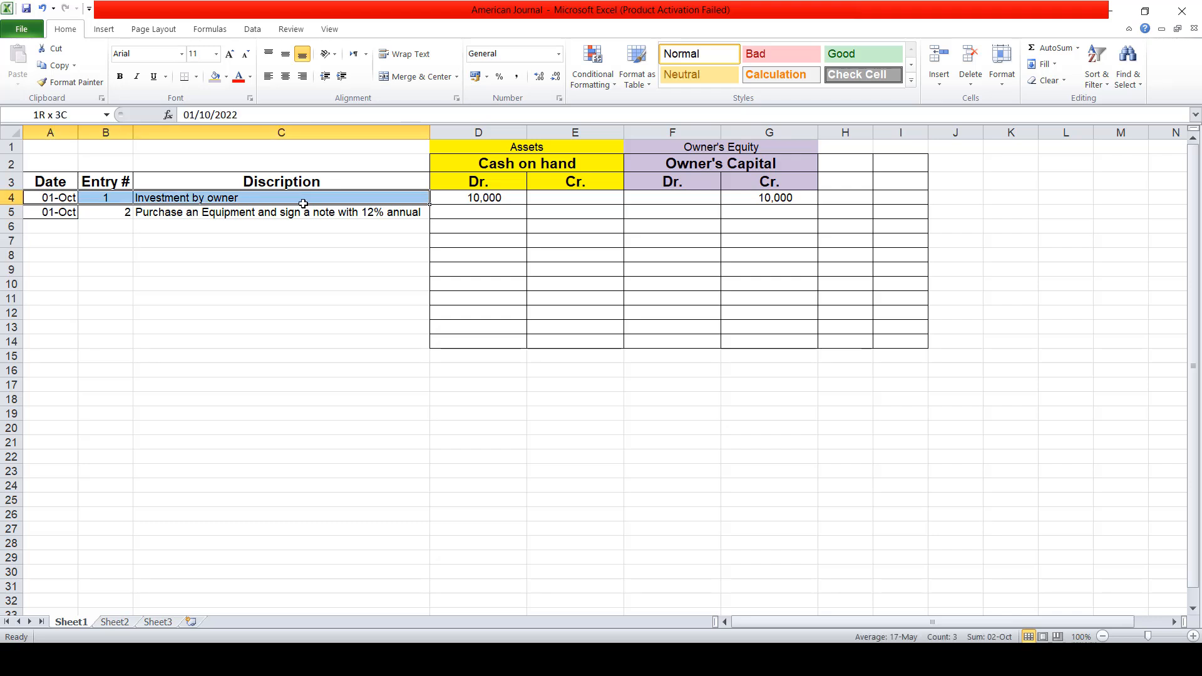
{"action": "left_click", "coordinate": [83, 85]}
{"action": "mouse_move", "coordinate": [57, 212]}
{"action": "left_mouse_down"}
{"action": "mouse_move", "coordinate": [356, 271]}
{"action": "mouse_move", "coordinate": [350, 339]}
{"action": "left_mouse_up"}
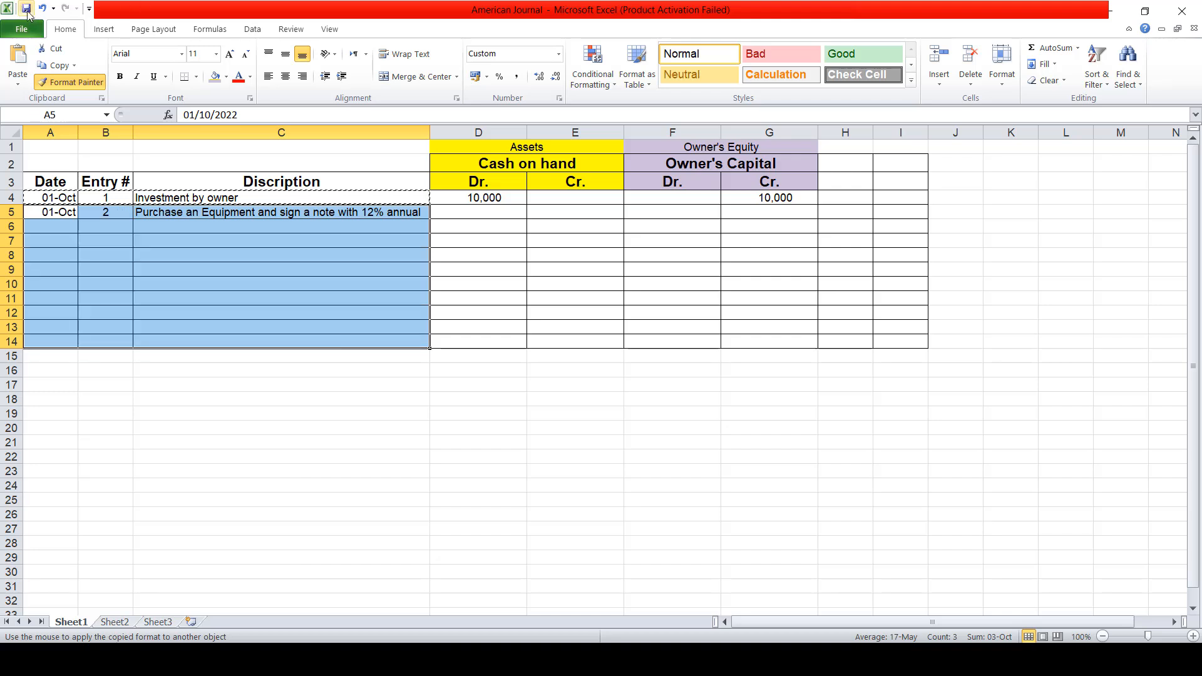
{"action": "left_click", "coordinate": [27, 9]}
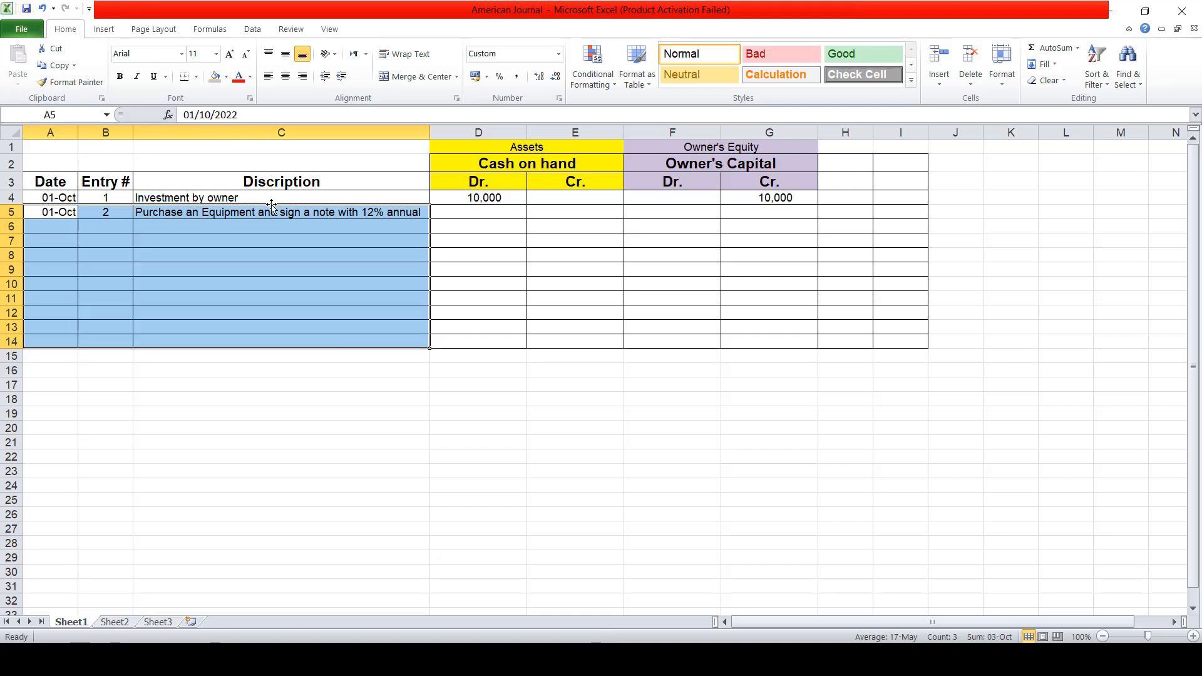
Check the Transaction 2 journal entry in the Word document for the accounts it debits and credits, and return to the Excel journal
{"action": "key", "text": "Down"}
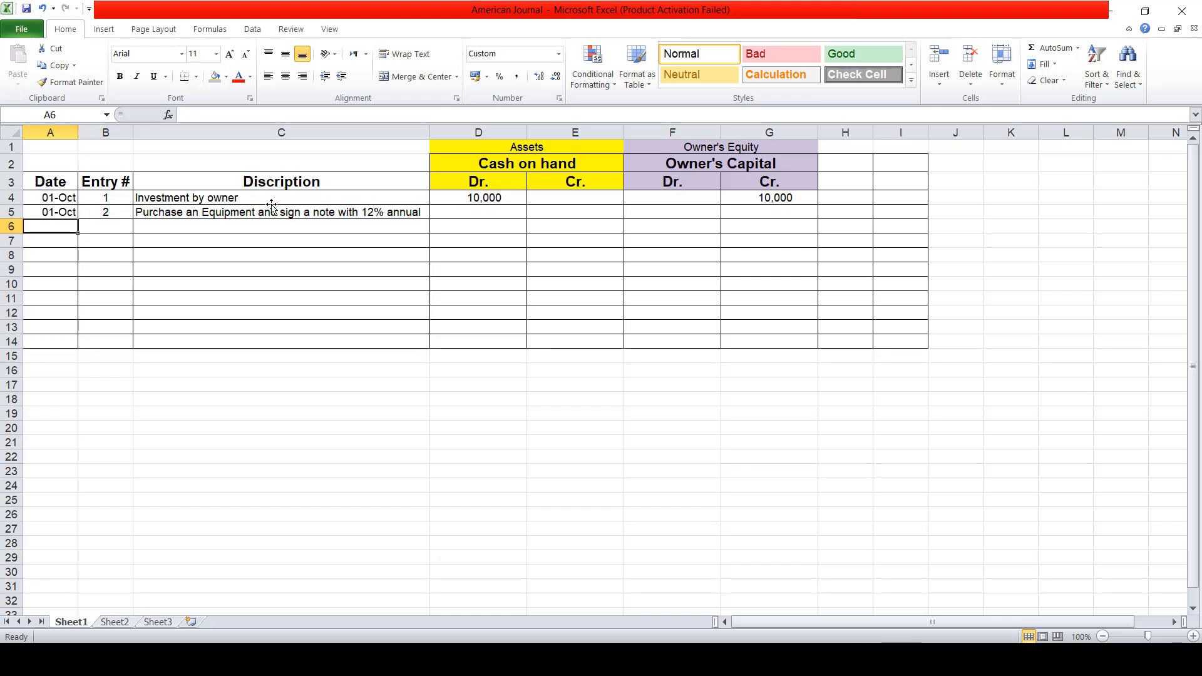
{"action": "key", "text": "Up"}
{"action": "key", "text": "Right"}
{"action": "key", "text": "Right"}
{"action": "key", "text": "Right"}
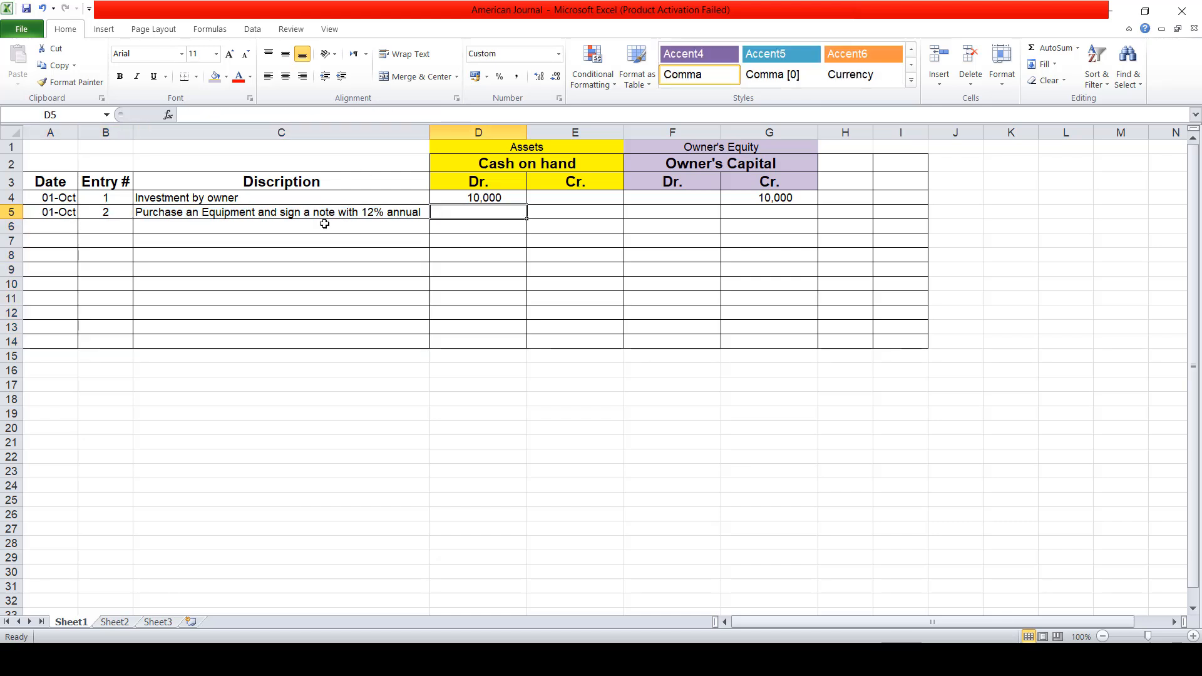
{"action": "key", "text": "alt+Tab"}
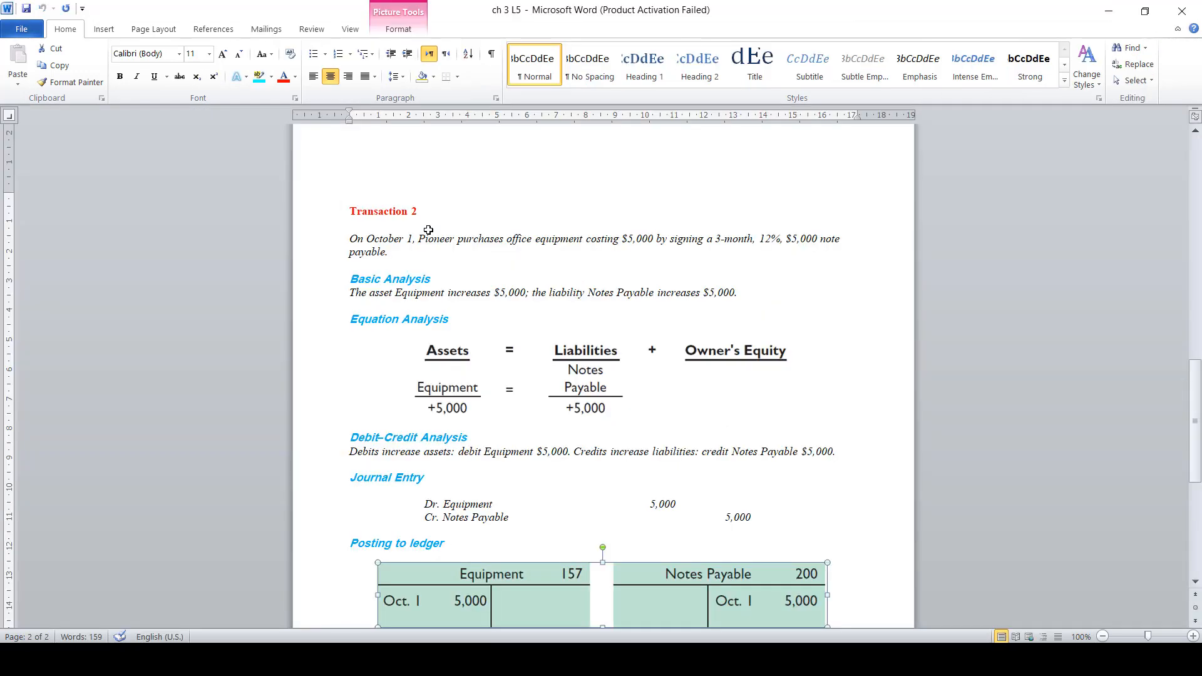
{"action": "left_click_drag", "start_coordinate": [444, 504], "coordinate": [509, 518]}
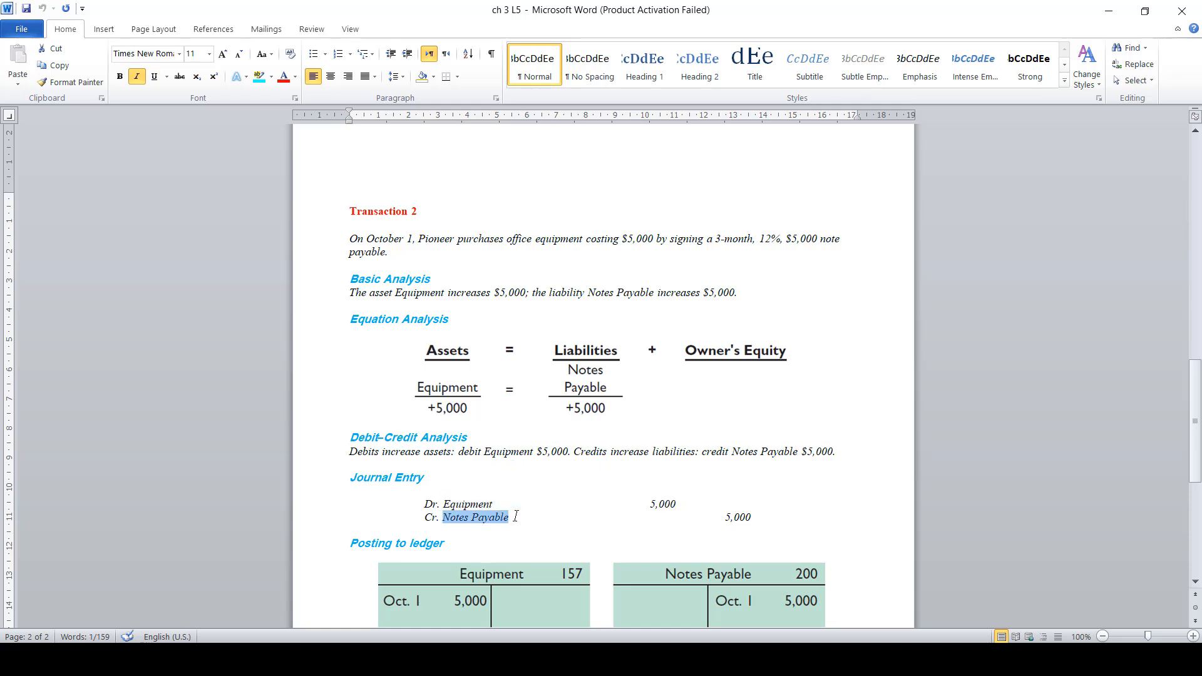
{"action": "key", "text": "alt+Tab"}
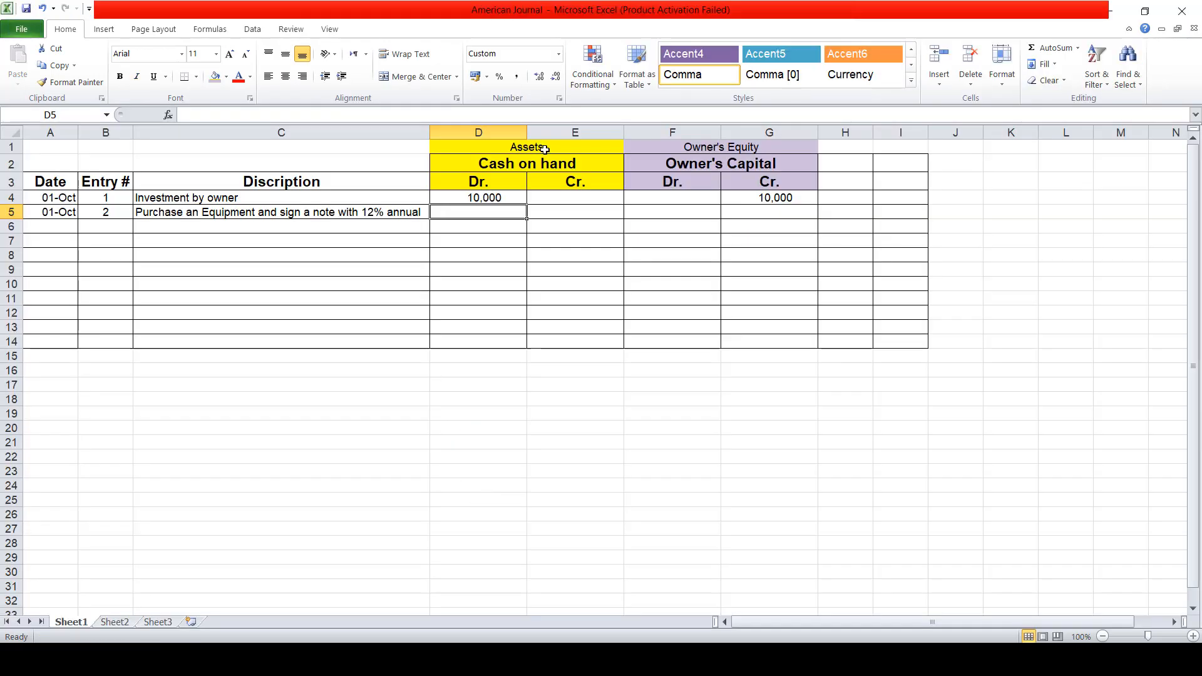
Insert two new columns at F, between the Cash on hand and Owner's Capital columns
{"action": "left_click", "coordinate": [634, 130]}
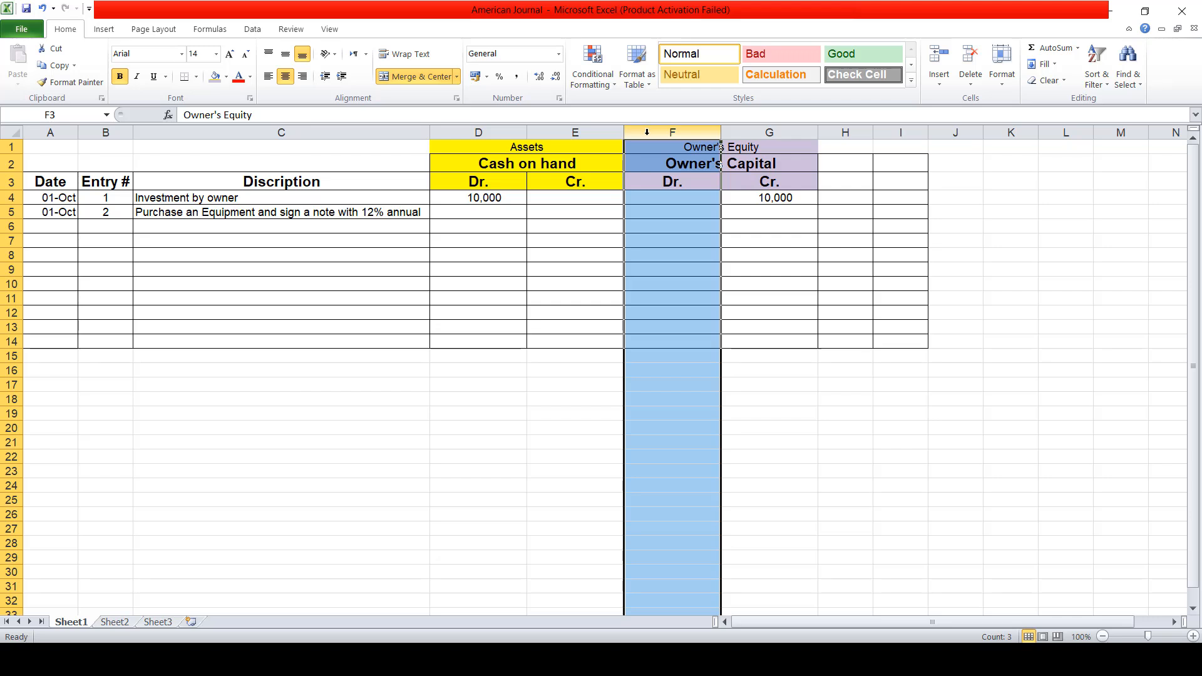
{"action": "right_click", "coordinate": [648, 135]}
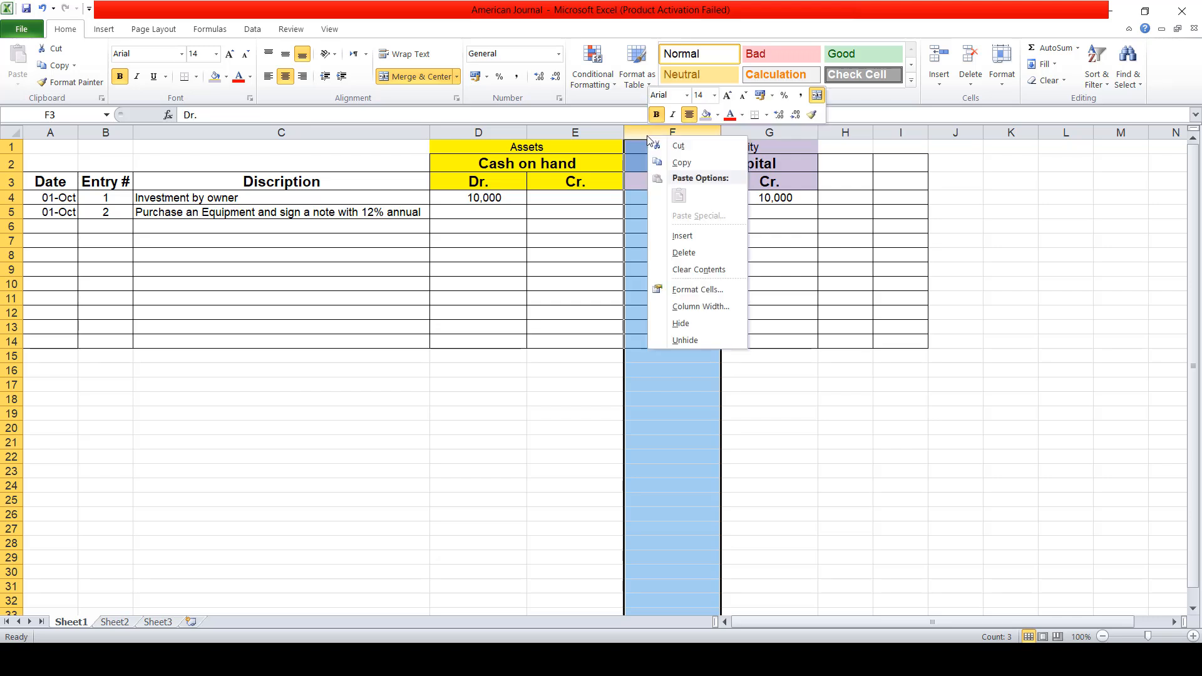
{"action": "left_click", "coordinate": [682, 236]}
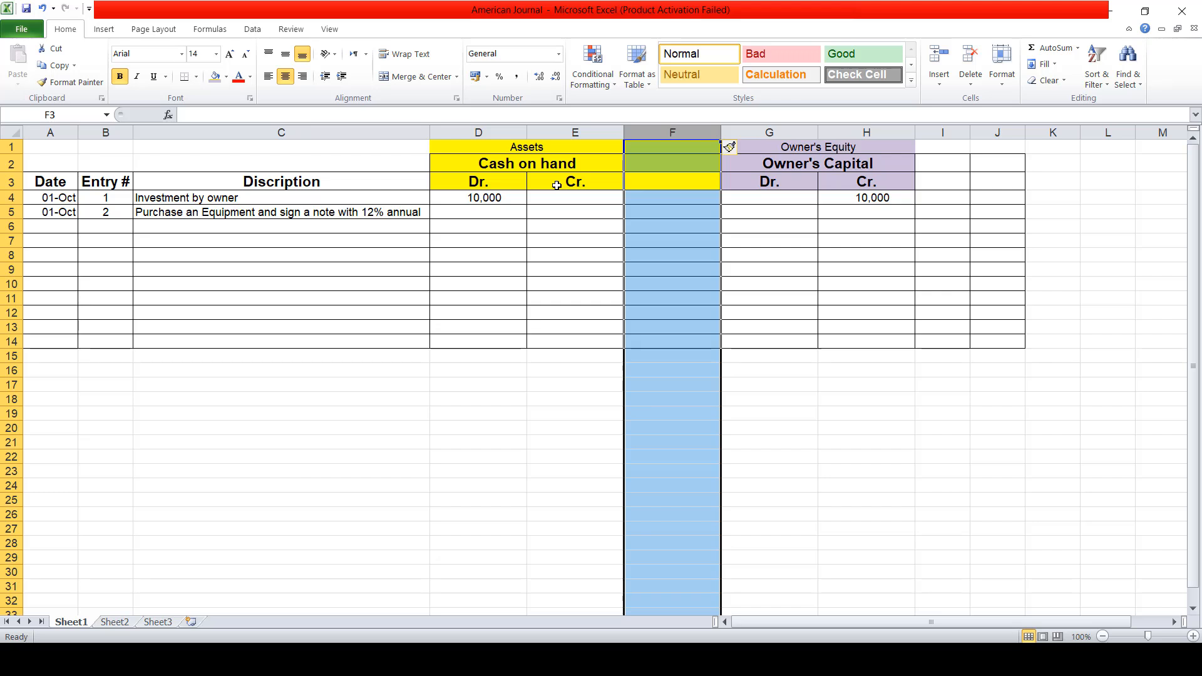
{"action": "key", "text": "ctrl+shift+plus"}
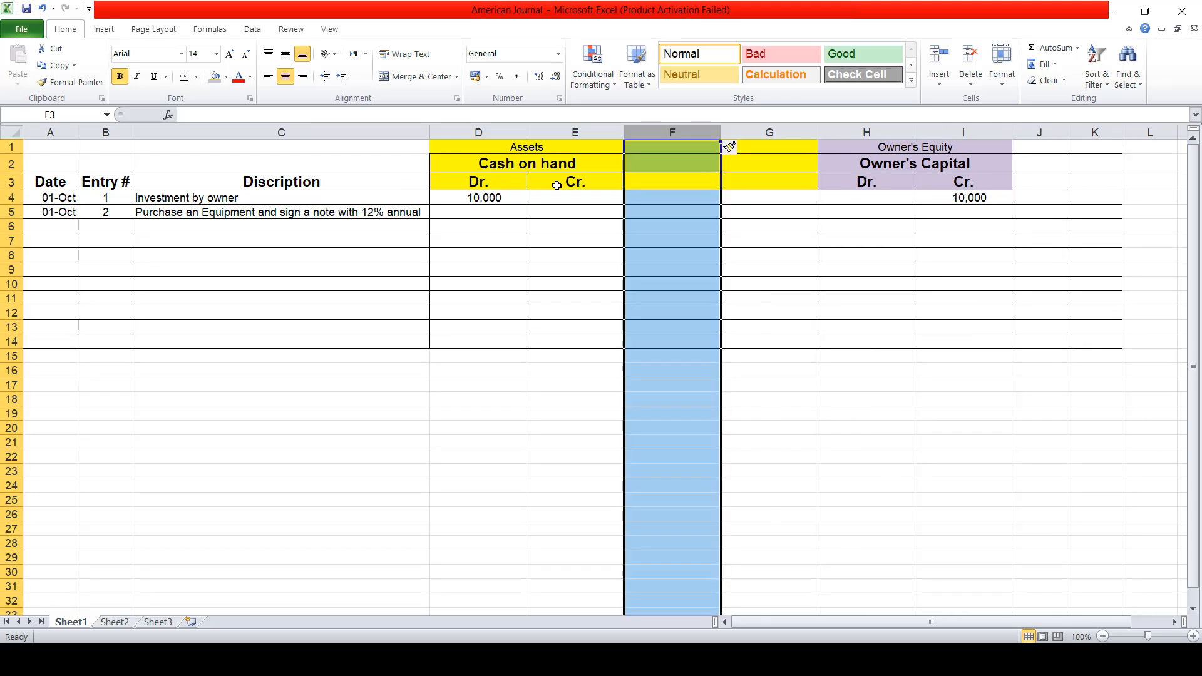
Merge and center F2:G2 and enter Equipment as the account heading
{"action": "left_click", "coordinate": [664, 161]}
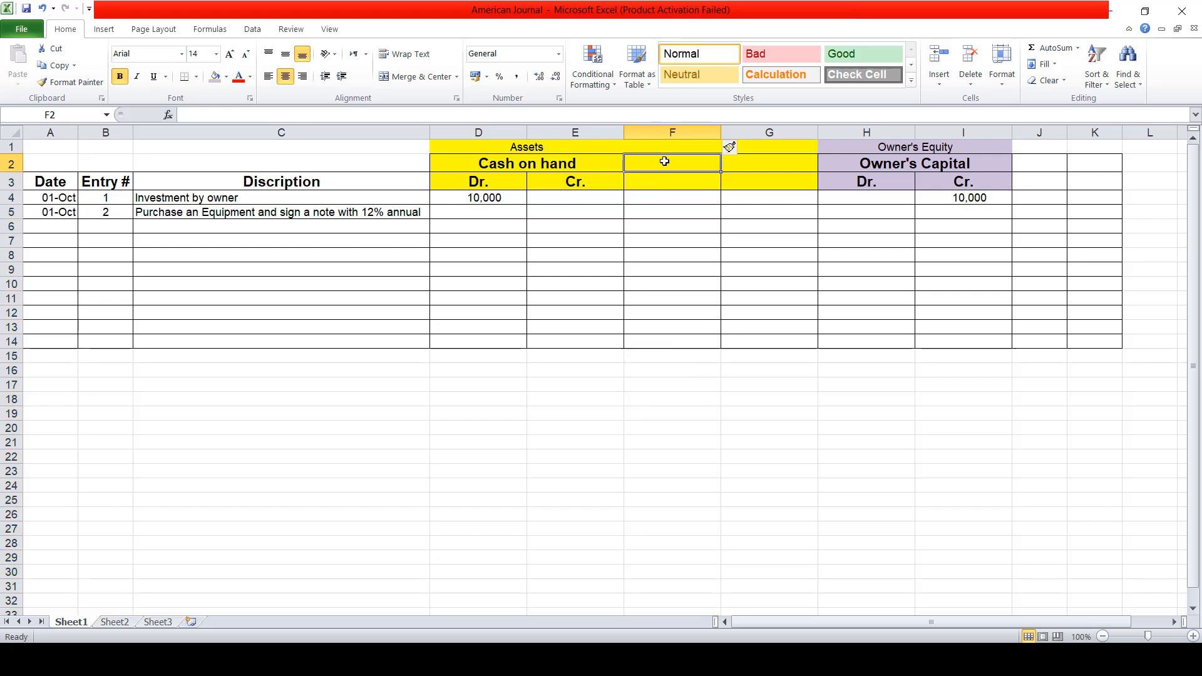
{"action": "left_click", "coordinate": [542, 166]}
{"action": "left_click_drag", "start_coordinate": [648, 165], "coordinate": [733, 165]}
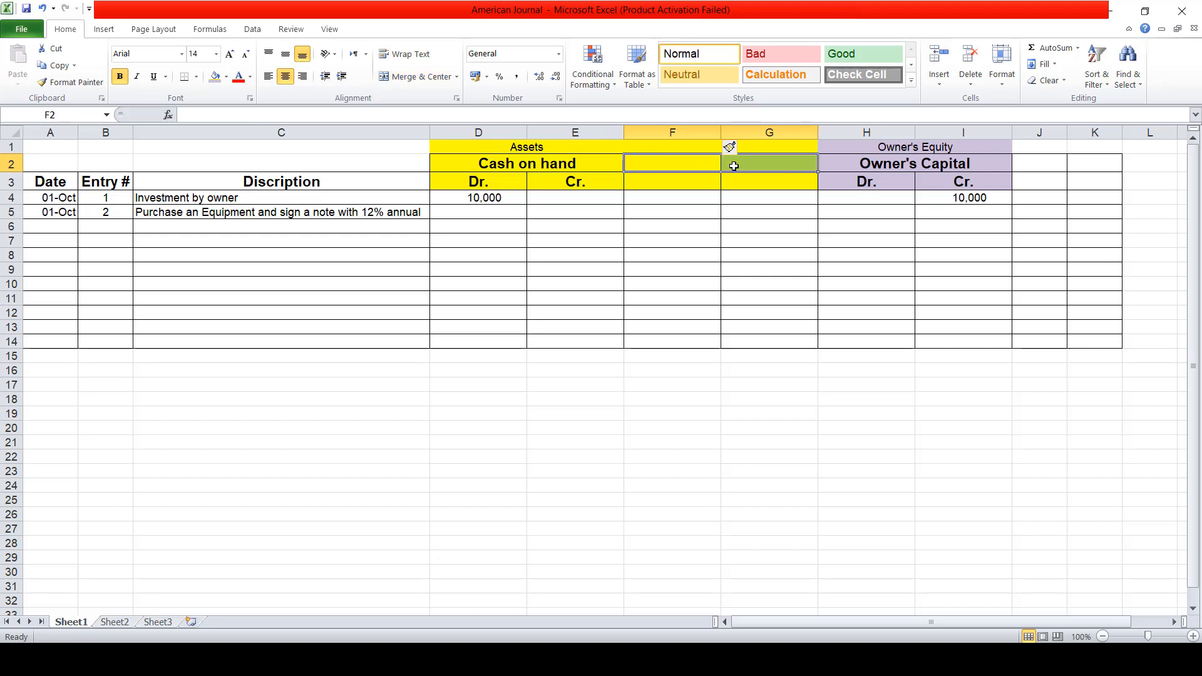
{"action": "left_click", "coordinate": [411, 77]}
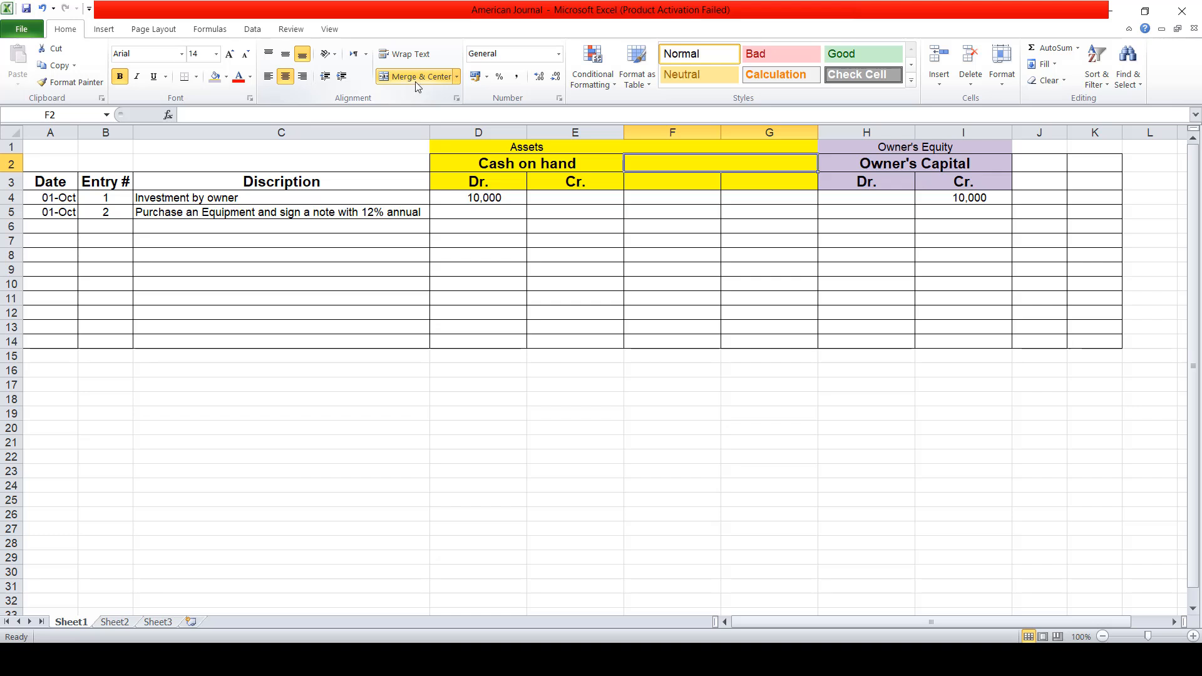
{"action": "type", "text": "Equip"}
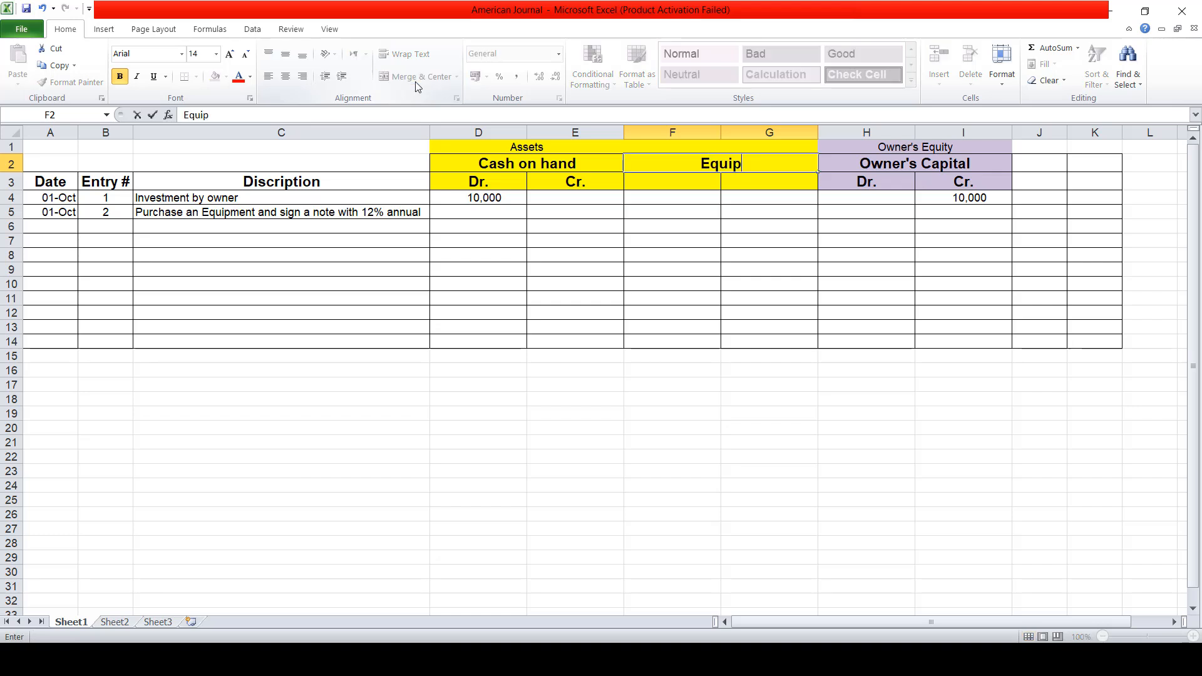
{"action": "type", "text": "ment"}
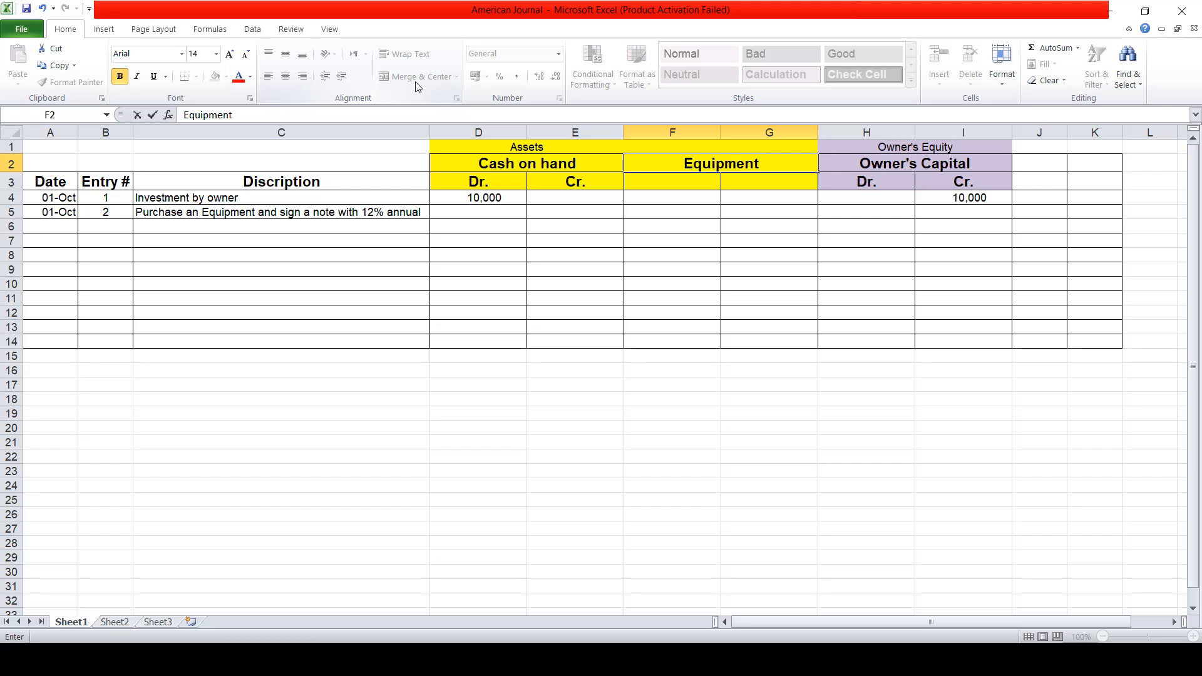
{"action": "key", "text": "Return"}
Fill the Dr. and Cr. headings from D3:E3 across to F3:G3 under Equipment
{"action": "key", "text": "Left"}
{"action": "key", "text": "Left"}
{"action": "key", "text": "shift+Right"}
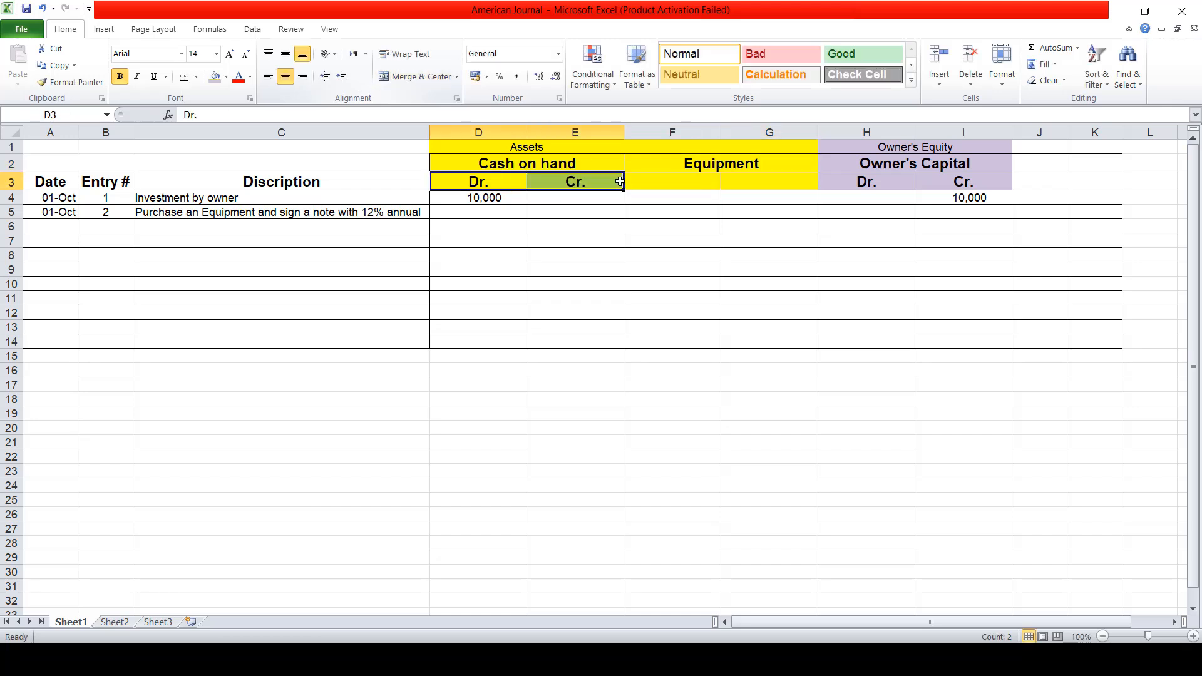
{"action": "left_click_drag", "start_coordinate": [624, 189], "coordinate": [775, 193]}
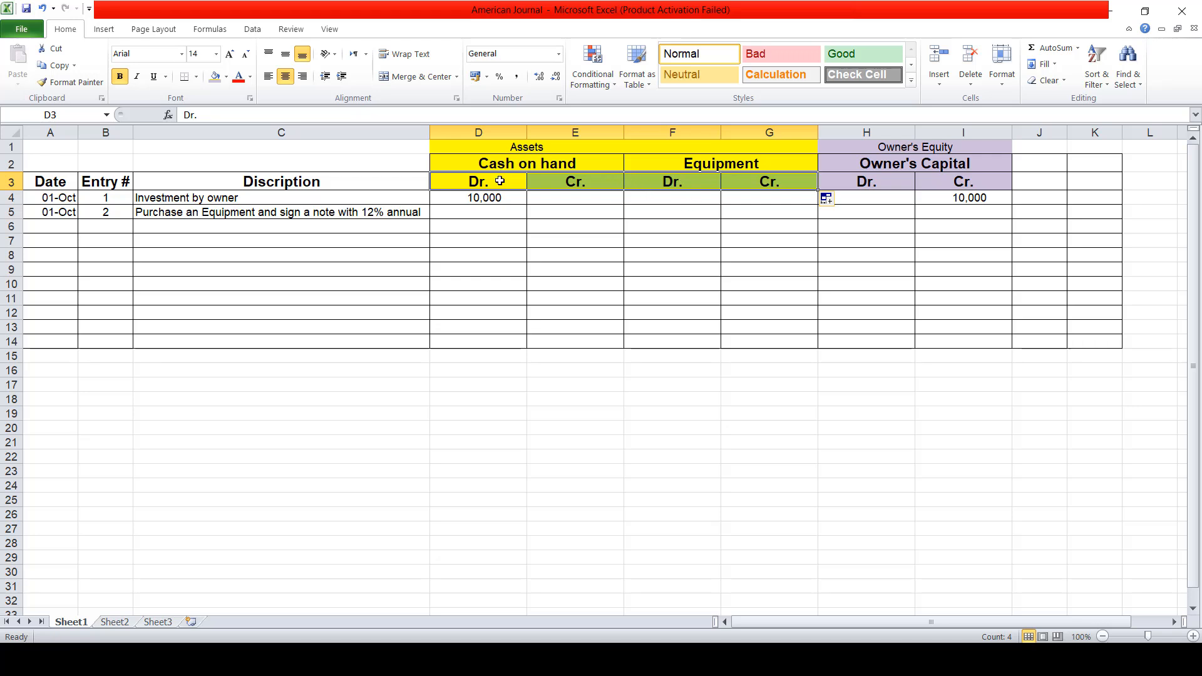
{"action": "left_click_drag", "start_coordinate": [498, 181], "coordinate": [777, 189]}
Merge and center the Assets label across D1:G1 so it spans both Cash on hand and Equipment
{"action": "left_click", "coordinate": [595, 147]}
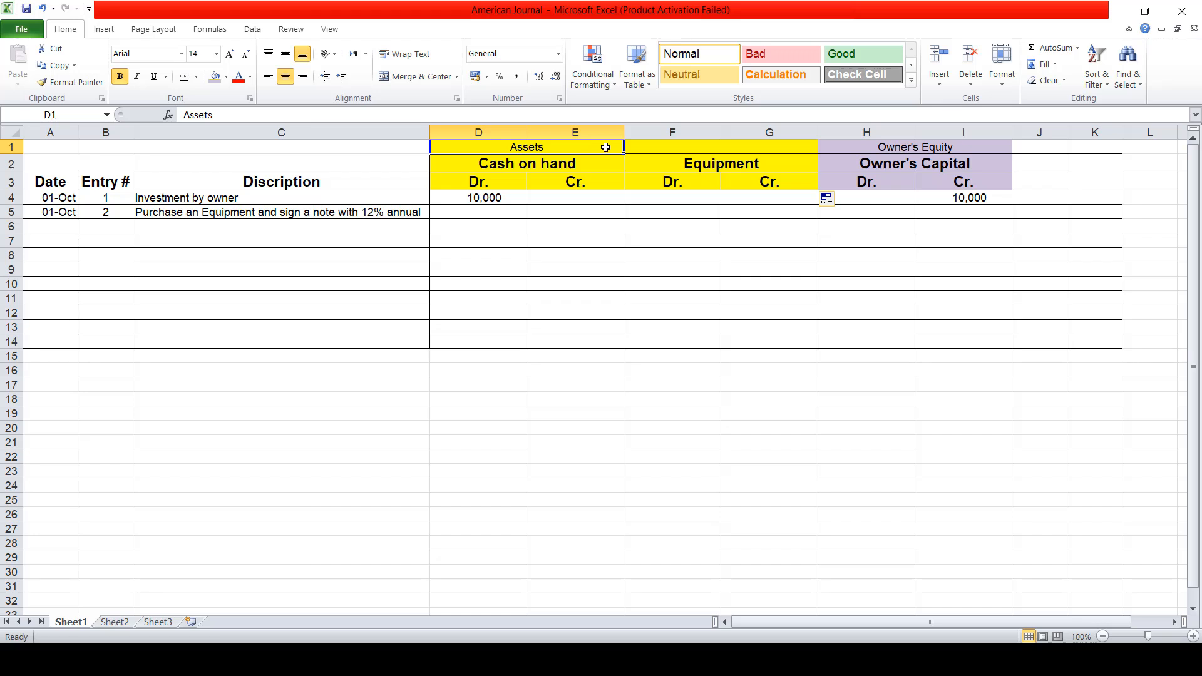
{"action": "left_click_drag", "start_coordinate": [606, 147], "coordinate": [676, 145]}
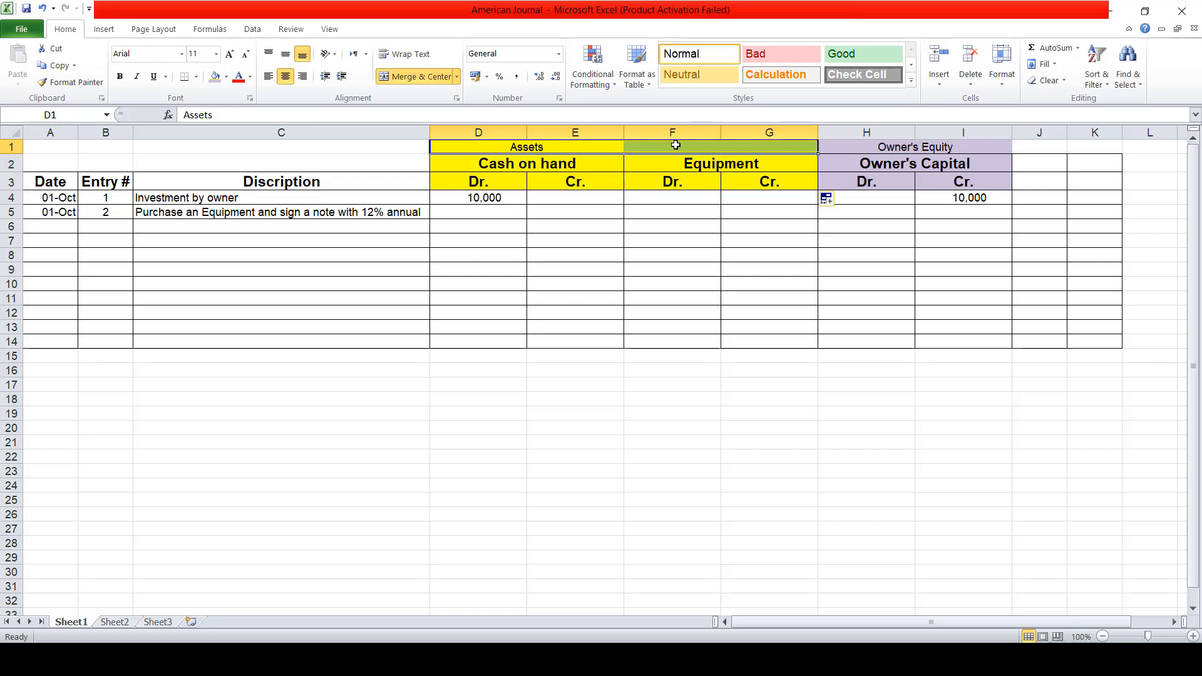
{"action": "key", "text": "shift+Left"}
{"action": "key", "text": "shift+Left"}
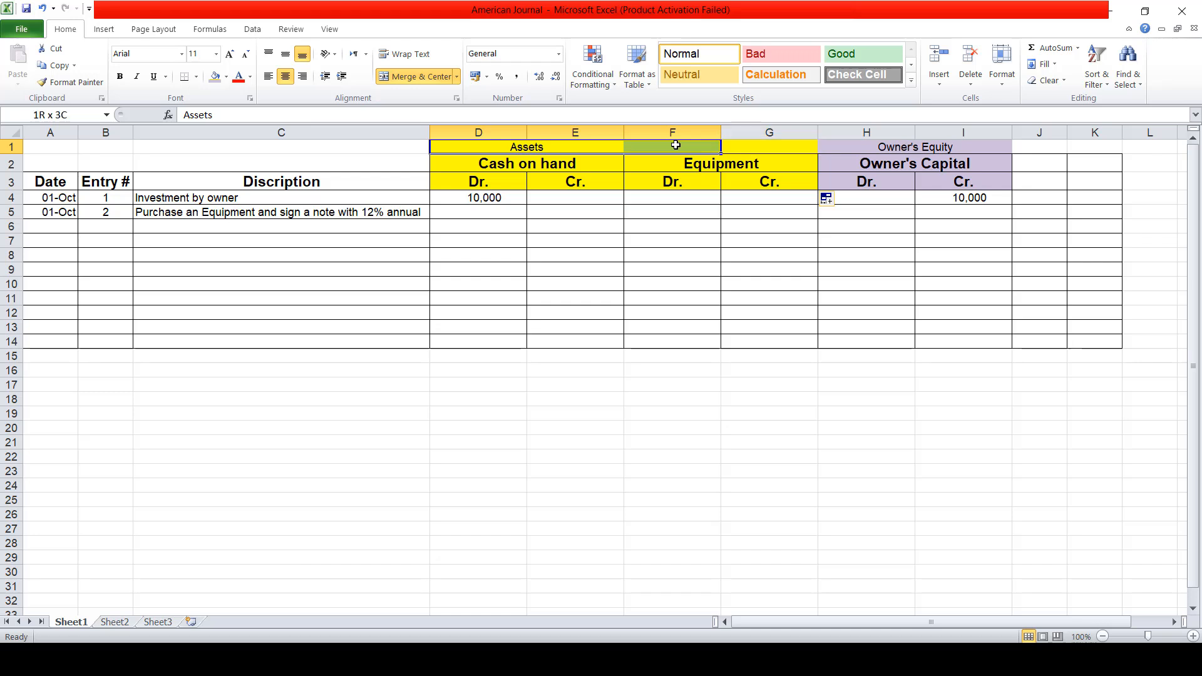
{"action": "key", "text": "shift+Right"}
{"action": "key", "text": "shift+Right"}
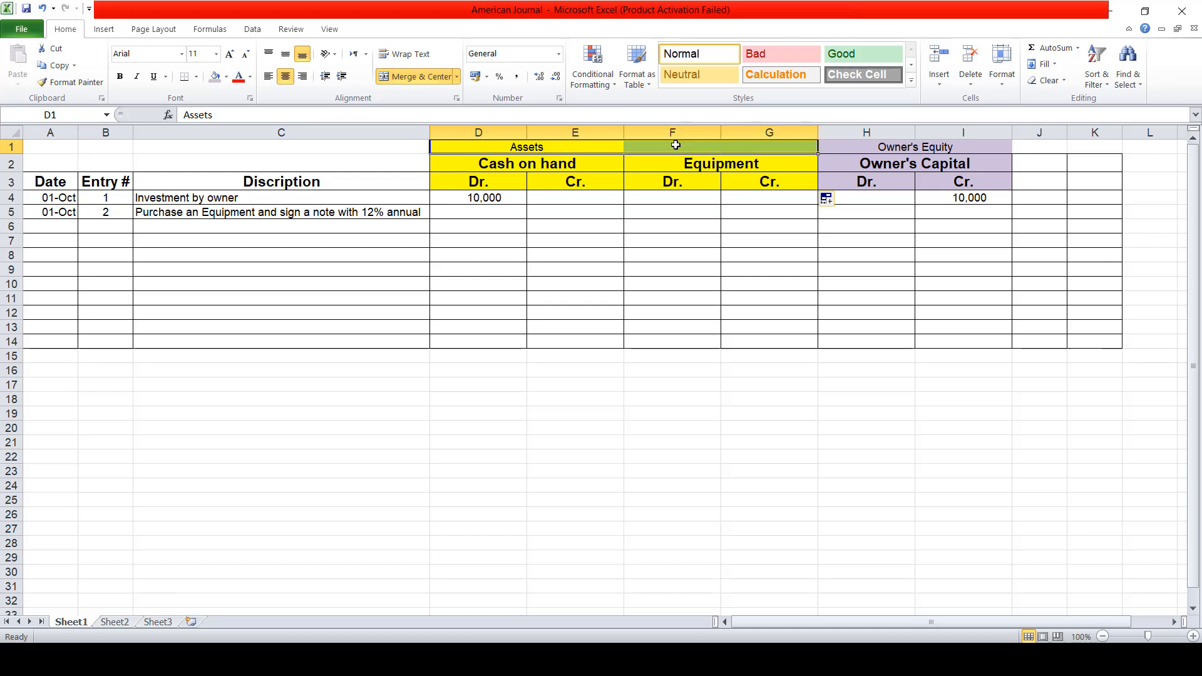
{"action": "key", "text": "shift+Left"}
{"action": "key", "text": "shift+Left"}
{"action": "key", "text": "shift+Right"}
{"action": "key", "text": "shift+Right"}
{"action": "left_click", "coordinate": [412, 80]}
{"action": "left_click", "coordinate": [412, 79]}
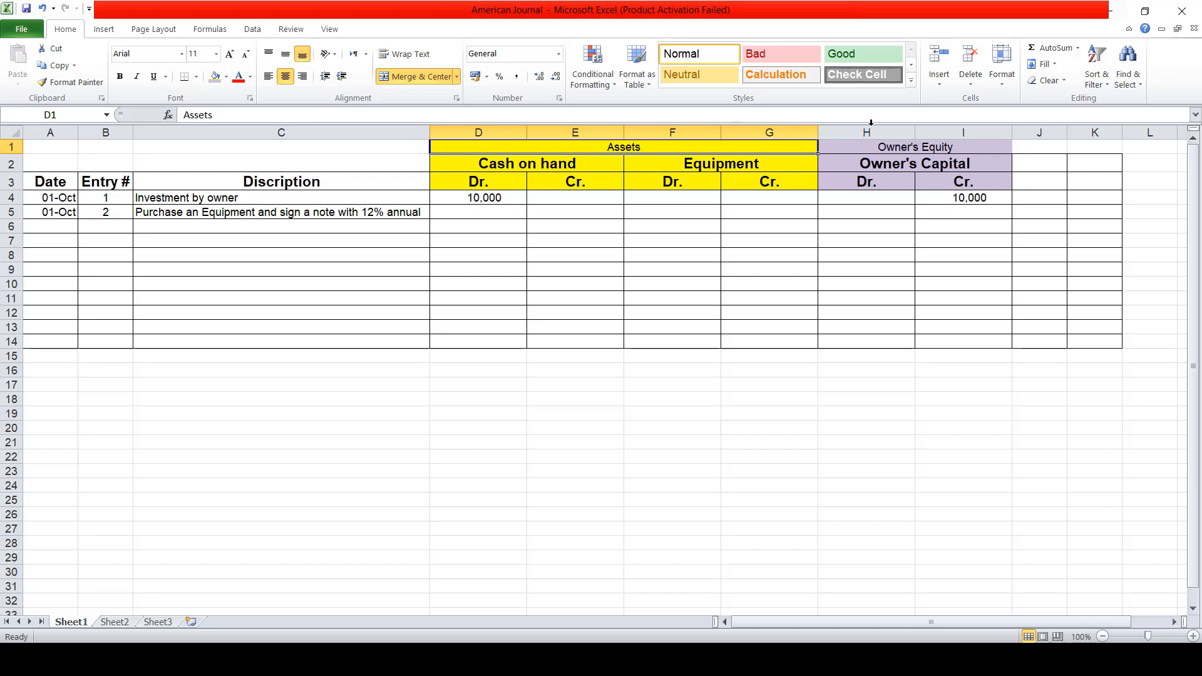
Insert two new columns at H, between the Equipment and Owner's Capital columns
{"action": "left_click", "coordinate": [840, 130]}
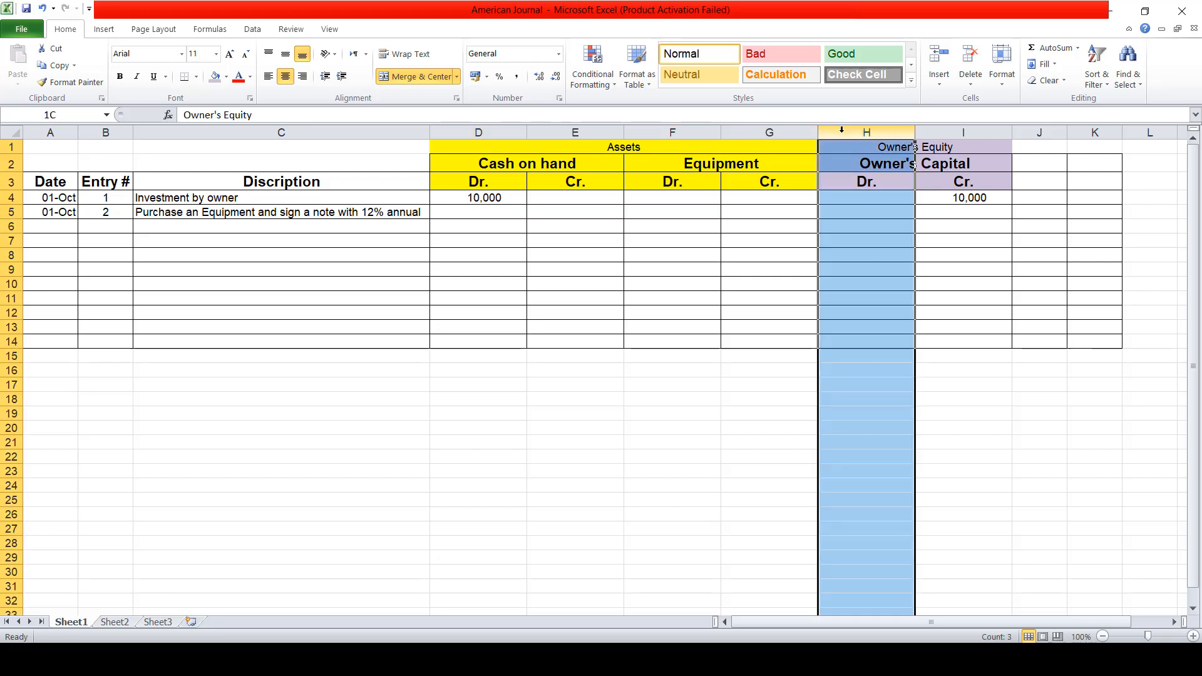
{"action": "left_click_drag", "start_coordinate": [866, 132], "coordinate": [951, 128]}
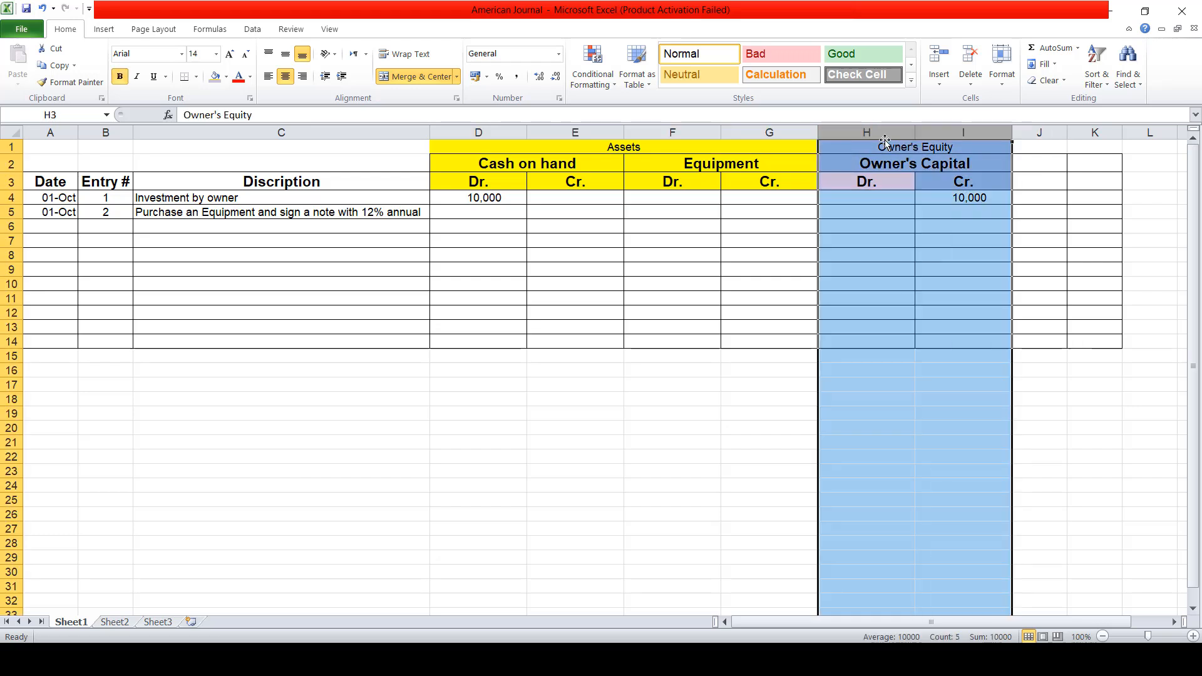
{"action": "left_click_drag", "start_coordinate": [854, 129], "coordinate": [947, 131]}
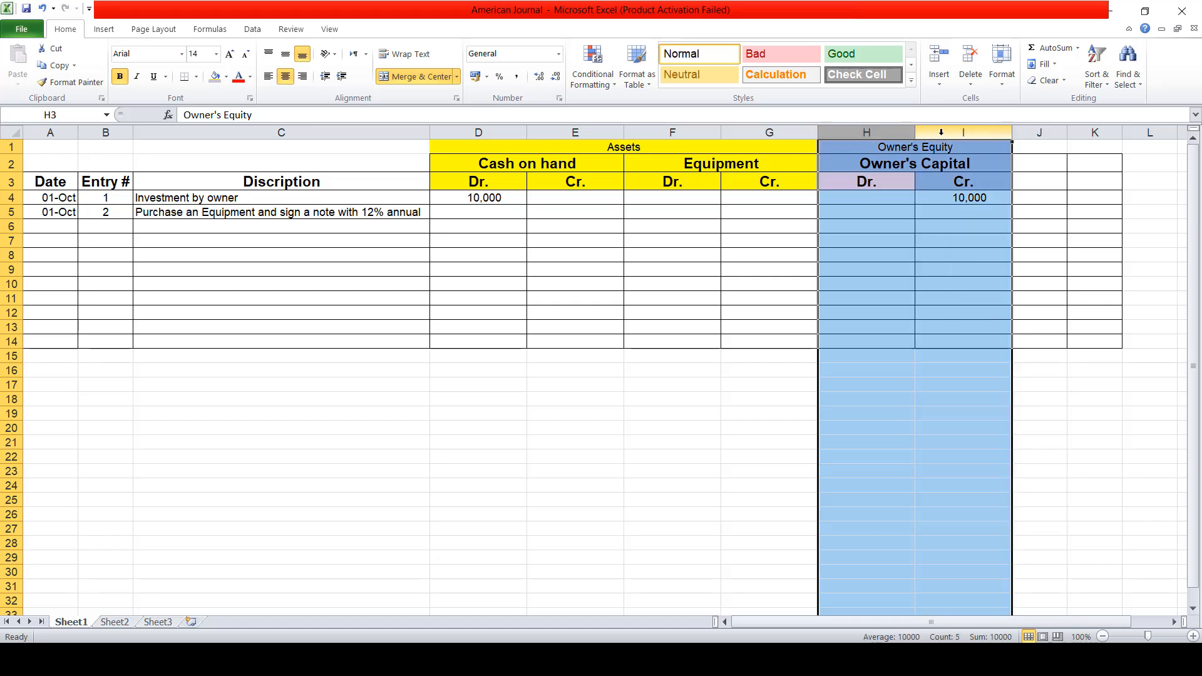
{"action": "right_click", "coordinate": [867, 132]}
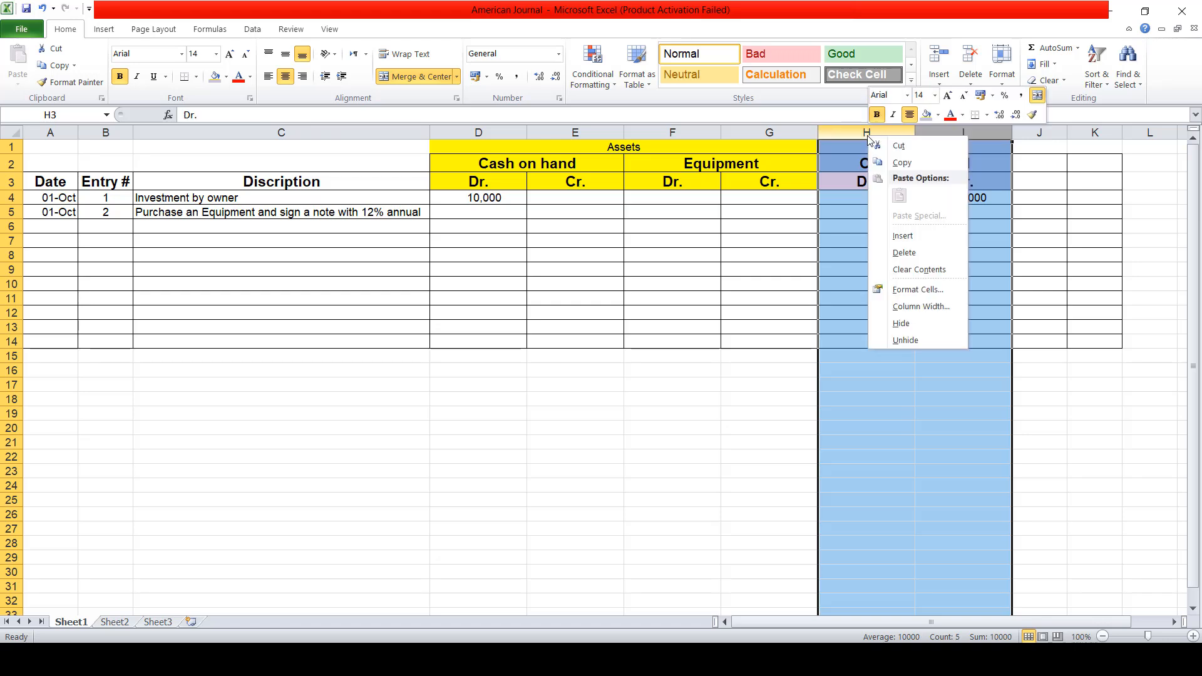
{"action": "left_click", "coordinate": [891, 237]}
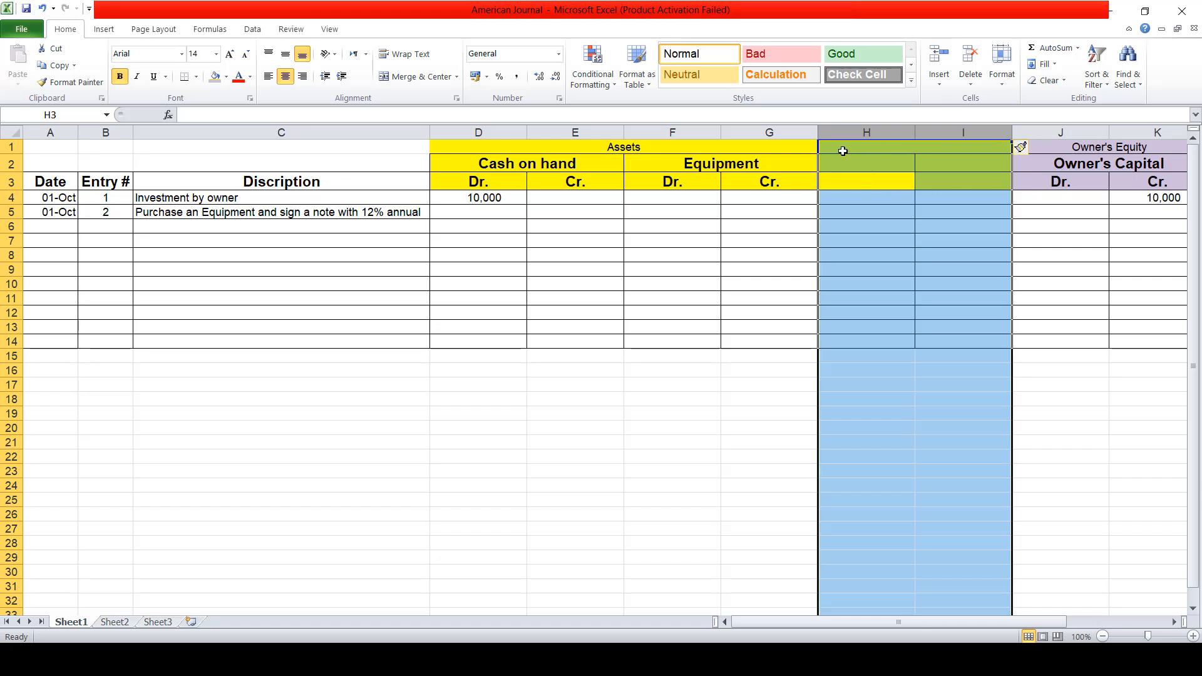
Merge and center H1:I1 and enter Liability as the account-type label
{"action": "mouse_move", "coordinate": [845, 148]}
{"action": "left_mouse_down"}
{"action": "mouse_move", "coordinate": [907, 182]}
{"action": "mouse_move", "coordinate": [886, 148]}
{"action": "mouse_move", "coordinate": [977, 147]}
{"action": "left_mouse_up"}
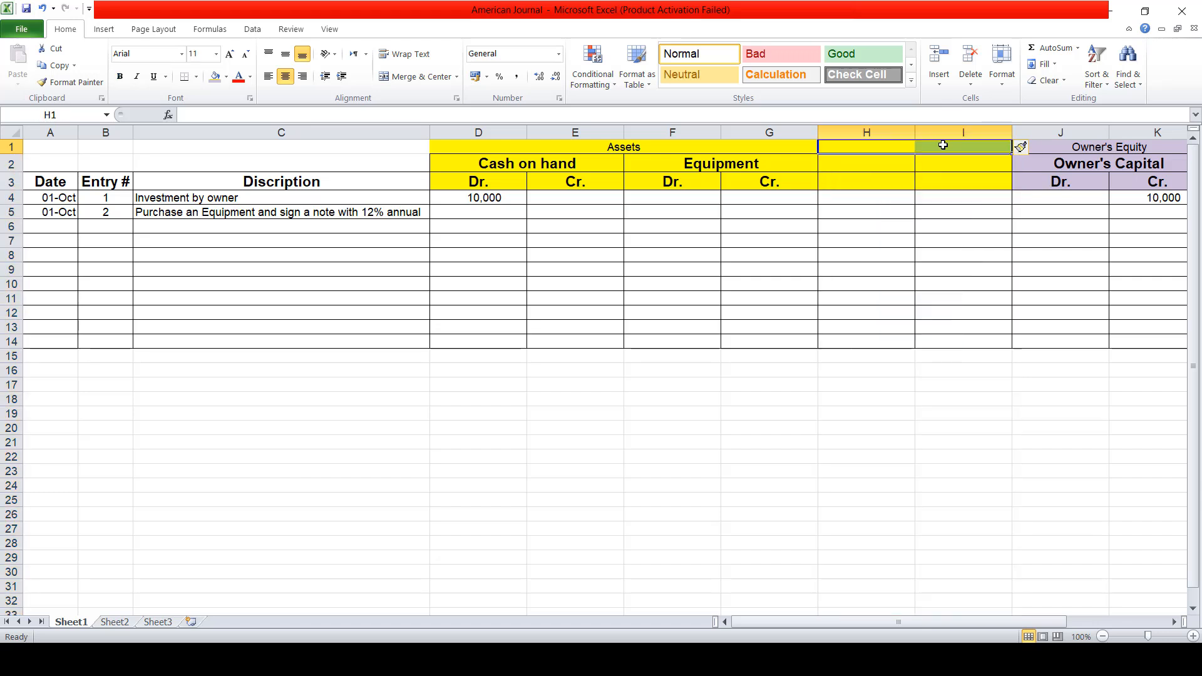
{"action": "left_click", "coordinate": [420, 79]}
{"action": "type", "text": "L"}
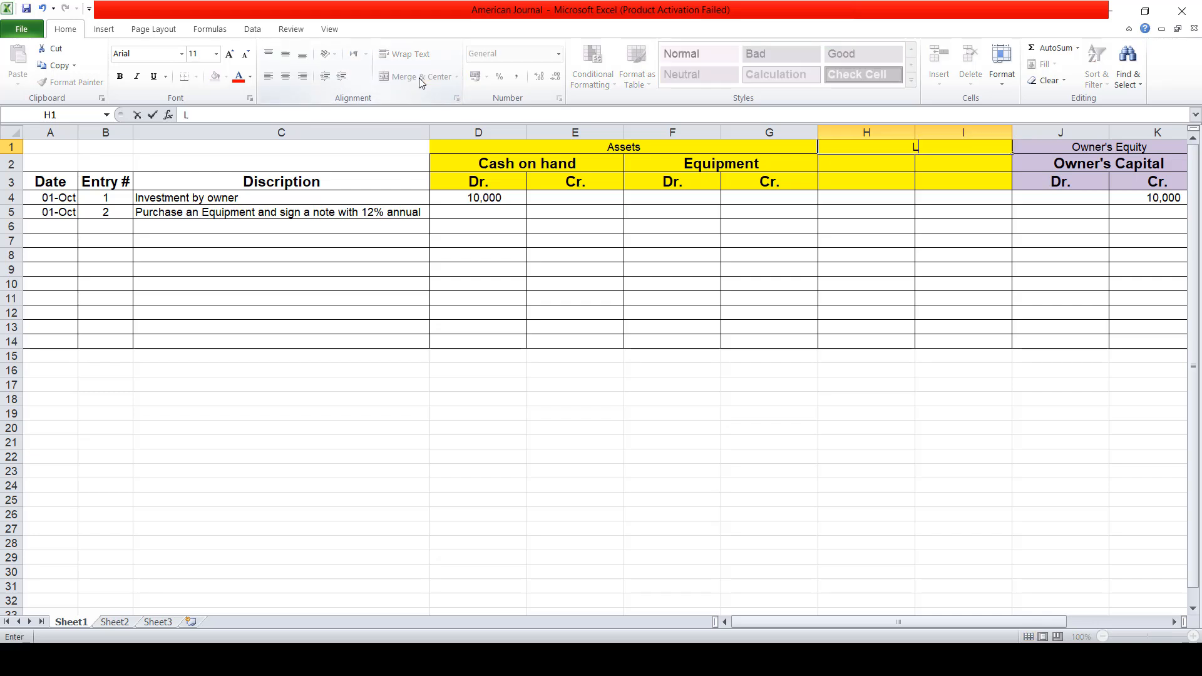
{"action": "type", "text": "iability"}
{"action": "key", "text": "Return"}
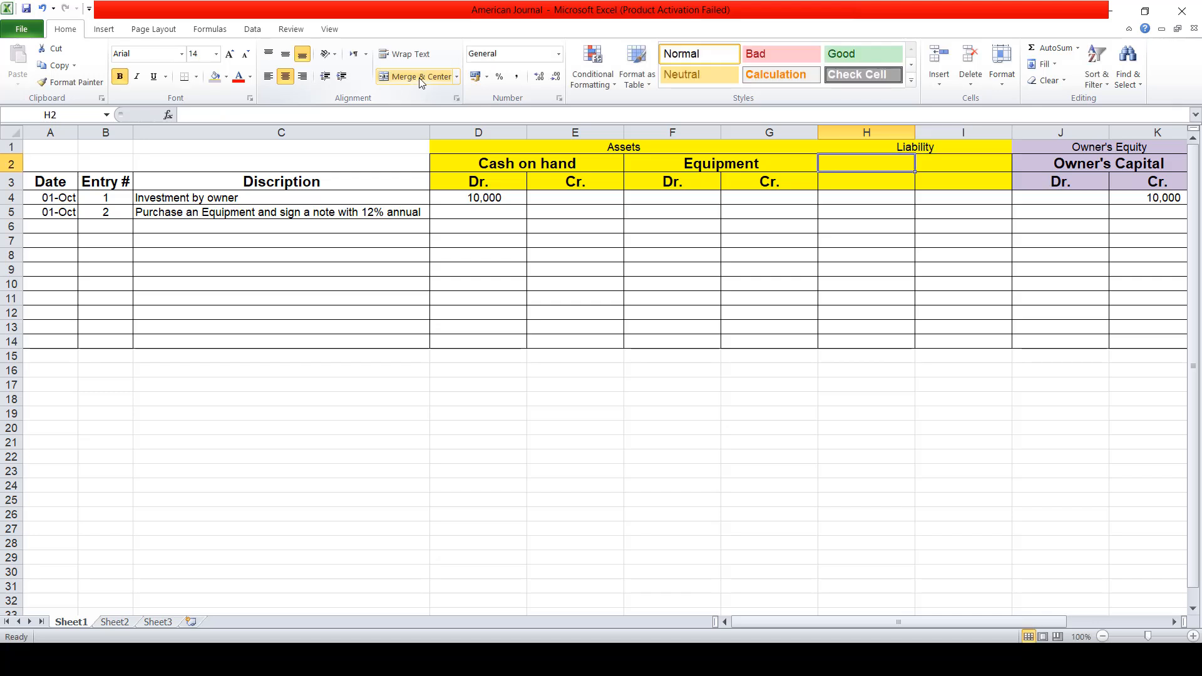
Fill the Liability label and the two heading rows beneath it, H1:I3, with light blue
{"action": "key", "text": "Up"}
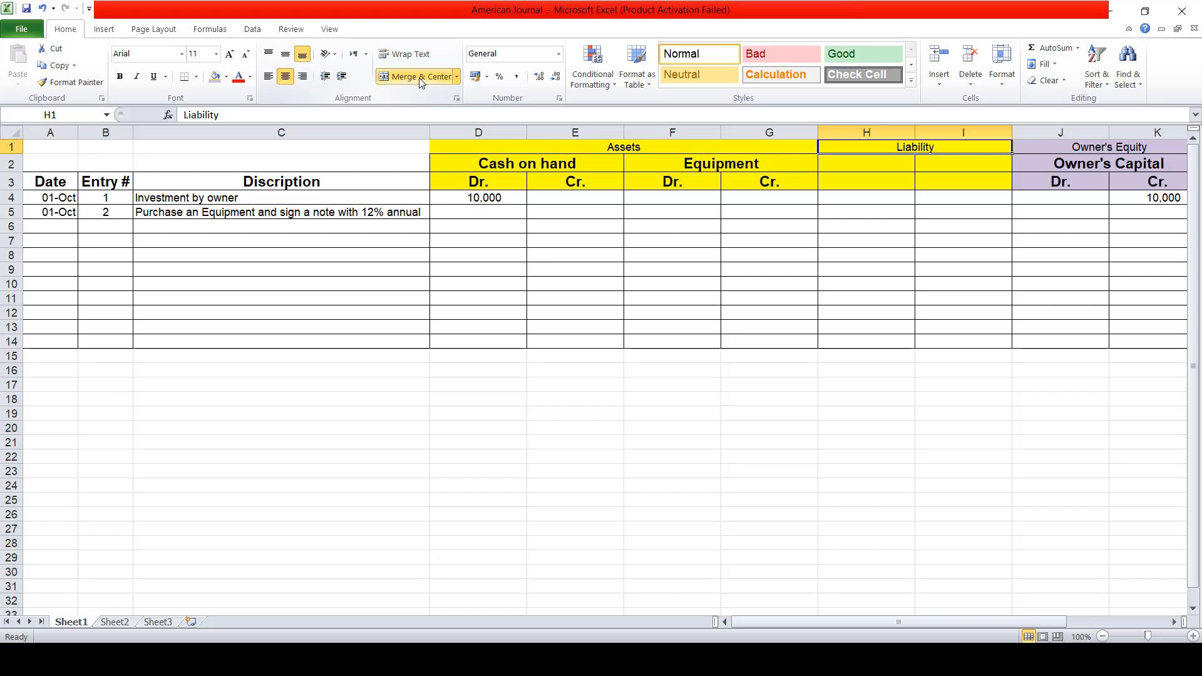
{"action": "key", "text": "shift+Down"}
{"action": "key", "text": "shift+Down"}
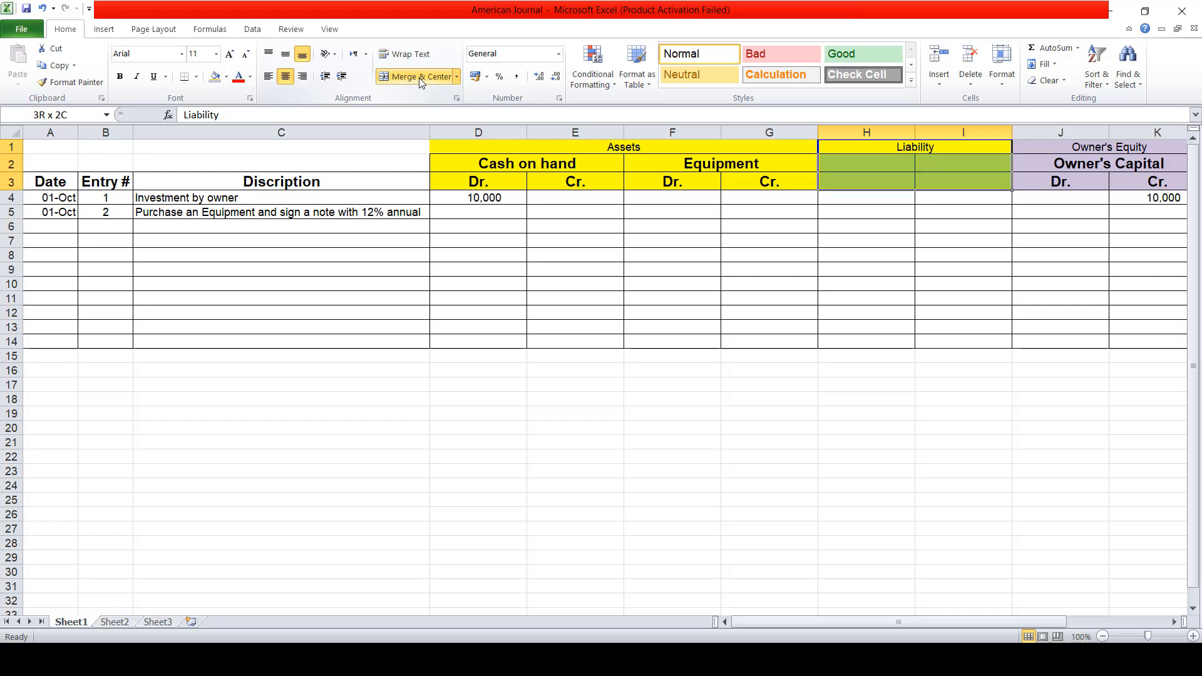
{"action": "left_click", "coordinate": [226, 77]}
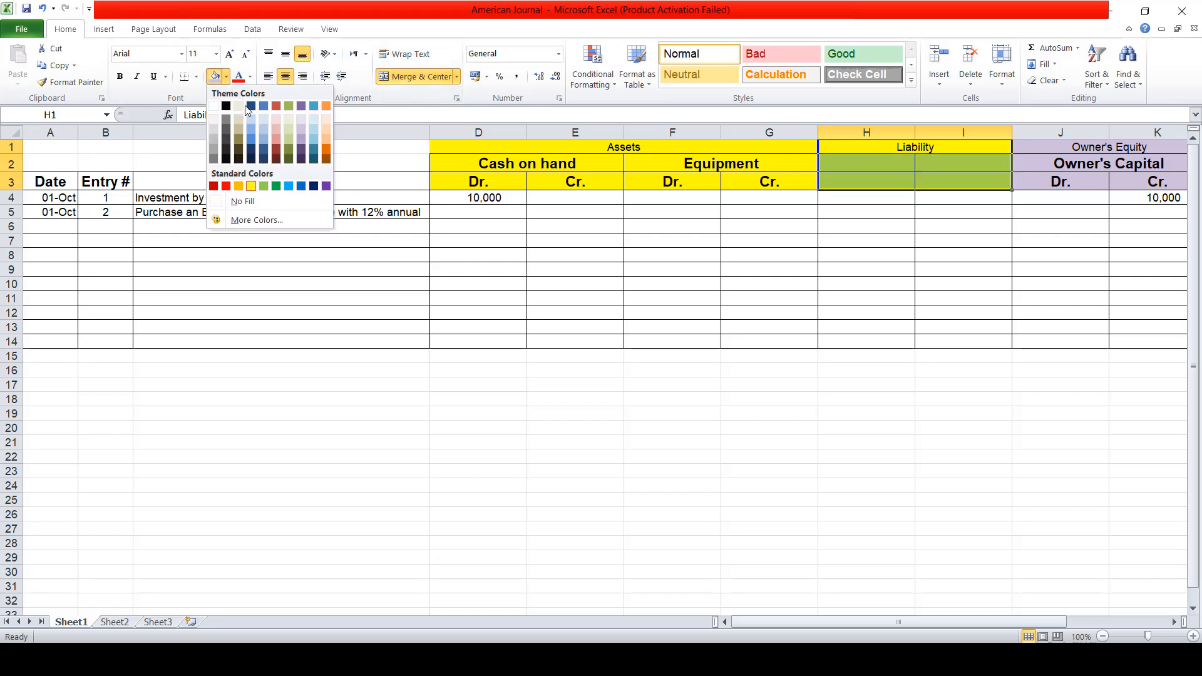
{"action": "left_click", "coordinate": [313, 138]}
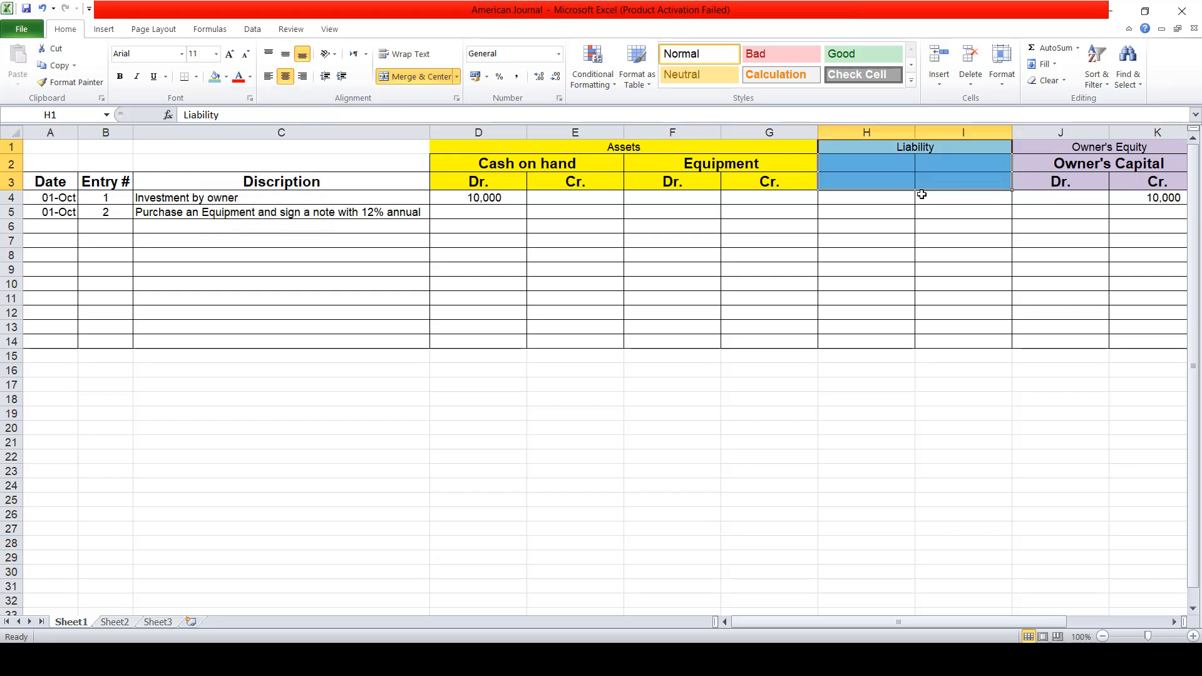
Merge and center H2:I2 and enter Notes payable as the account heading under Liability
{"action": "left_click", "coordinate": [899, 168]}
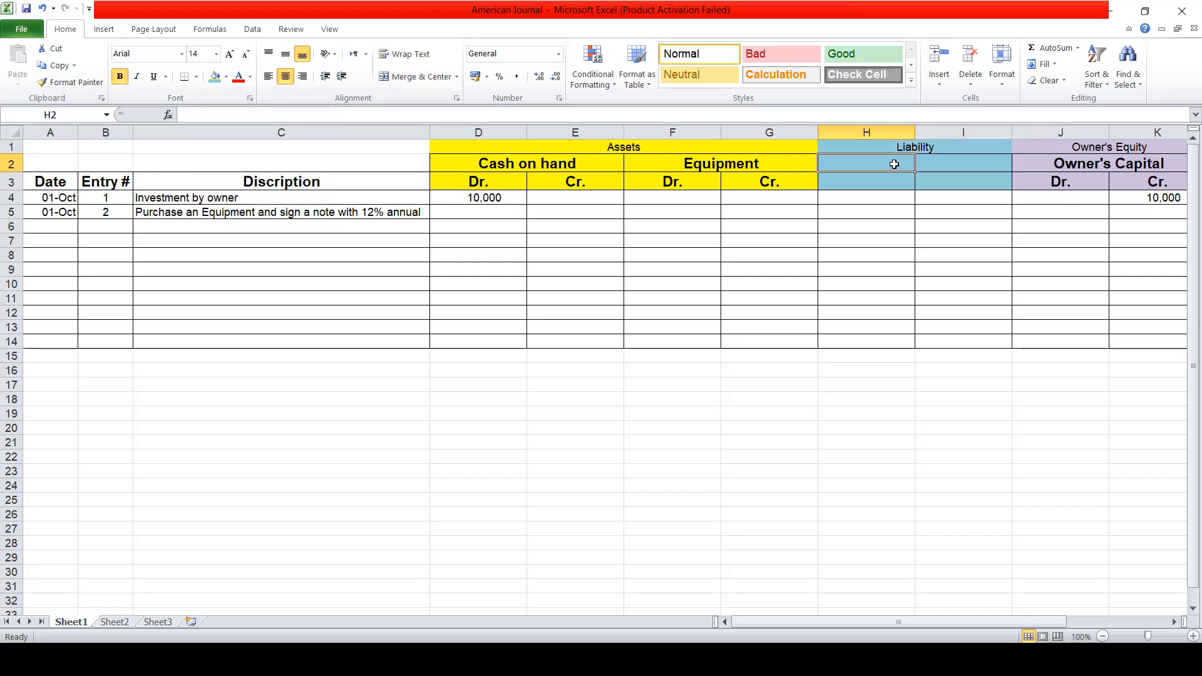
{"action": "left_click_drag", "start_coordinate": [894, 164], "coordinate": [933, 165]}
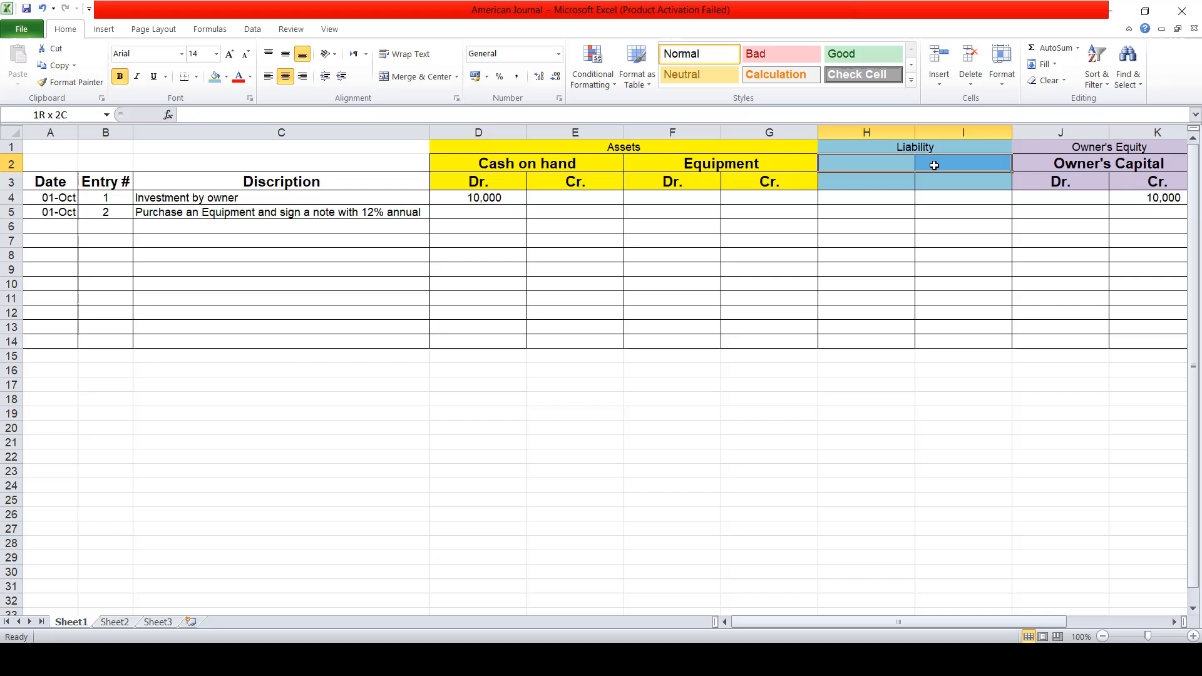
{"action": "left_click", "coordinate": [401, 78]}
{"action": "type", "text": "Notes"}
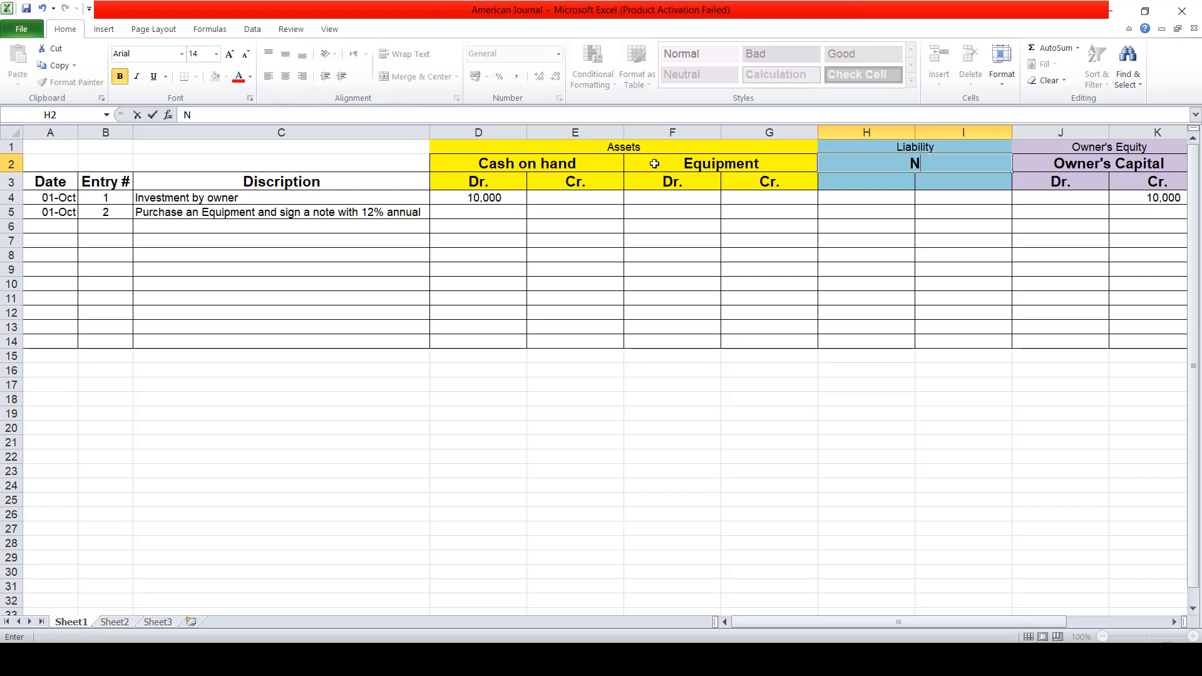
{"action": "type", "text": "ayable"}
{"action": "key", "text": "Return"}
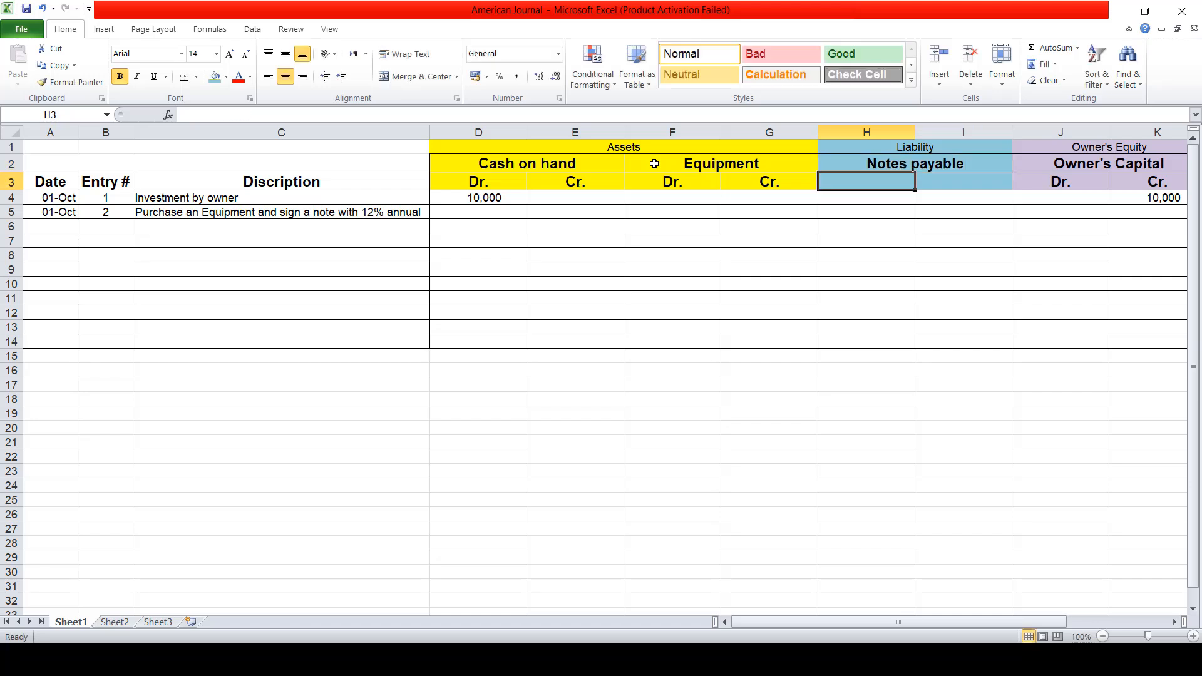
Enter the Dr. and Cr. column headings under Notes payable in H3 and I3
{"action": "type", "text": "Dr."}
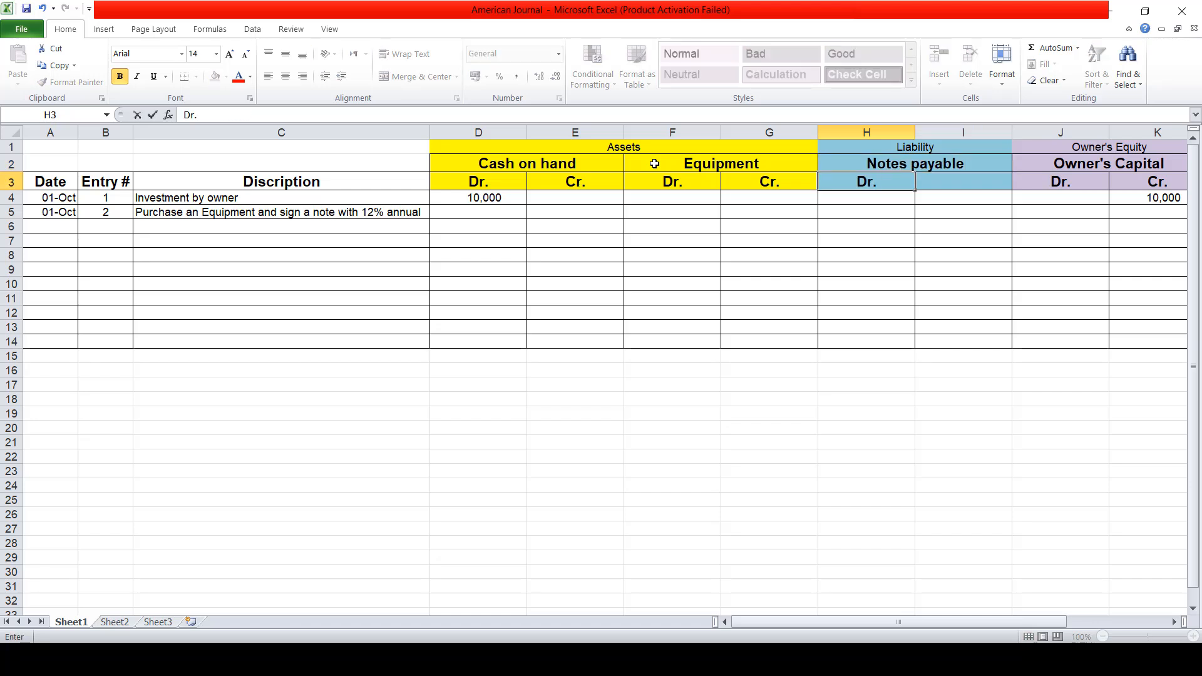
{"action": "key", "text": "Tab"}
{"action": "type", "text": "Cr."}
{"action": "key", "text": "Left"}
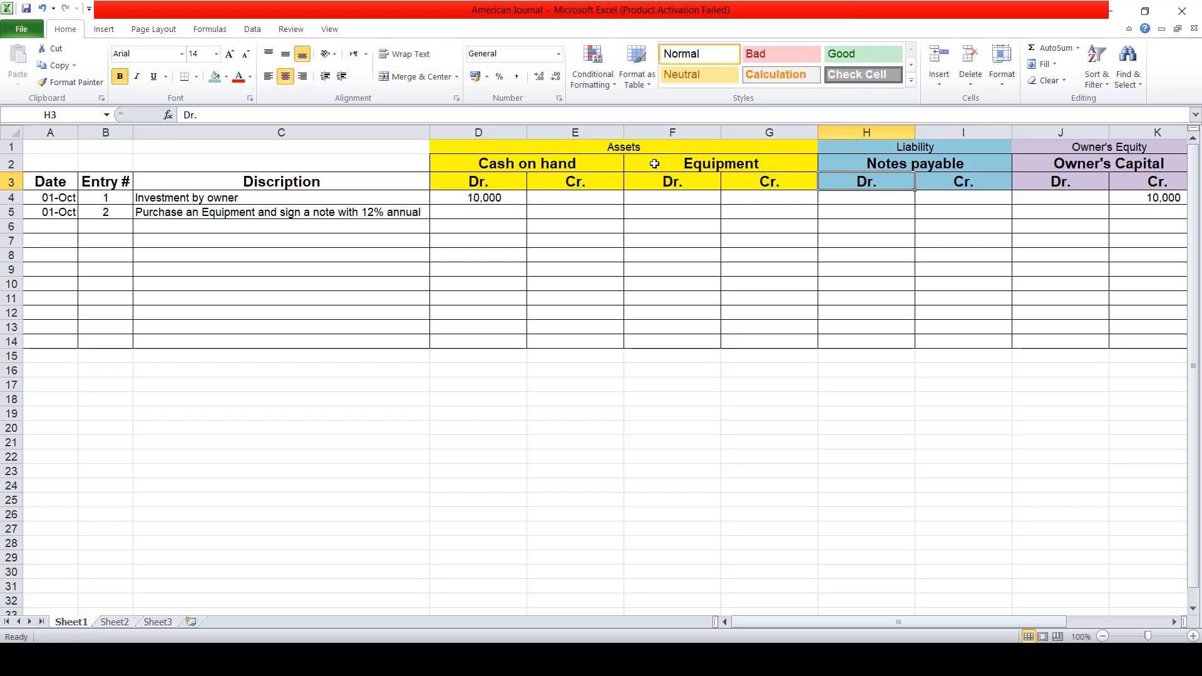
Review the Dr. and Cr. headings under Equipment and Notes payable, and the date, number and description of entry 2
{"action": "key", "text": "Left"}
{"action": "key", "text": "Left"}
{"action": "key", "text": "Right"}
{"action": "key", "text": "Left"}
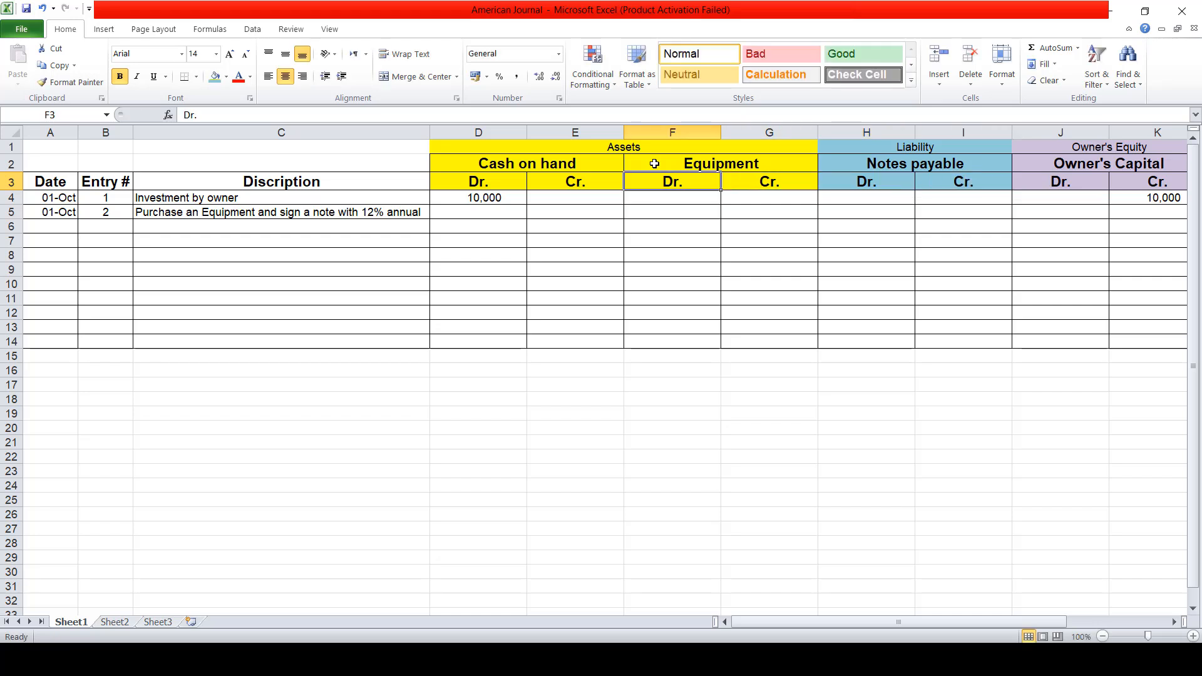
{"action": "key", "text": "shift+Right"}
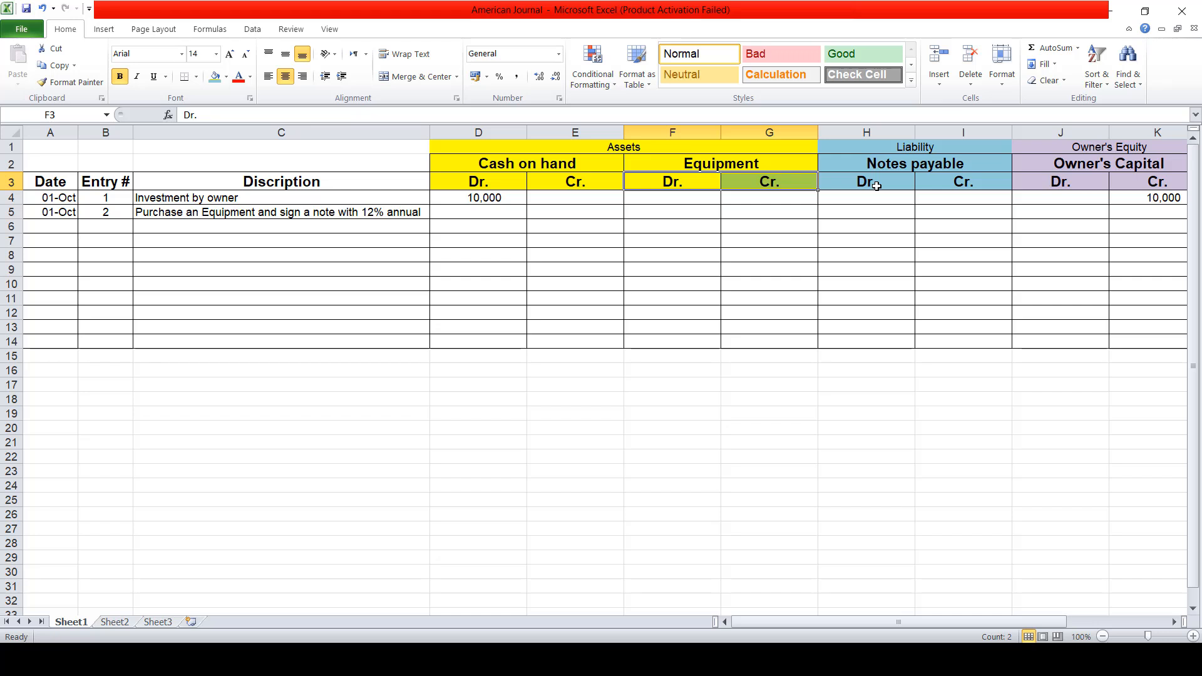
{"action": "left_click_drag", "start_coordinate": [877, 186], "coordinate": [943, 186]}
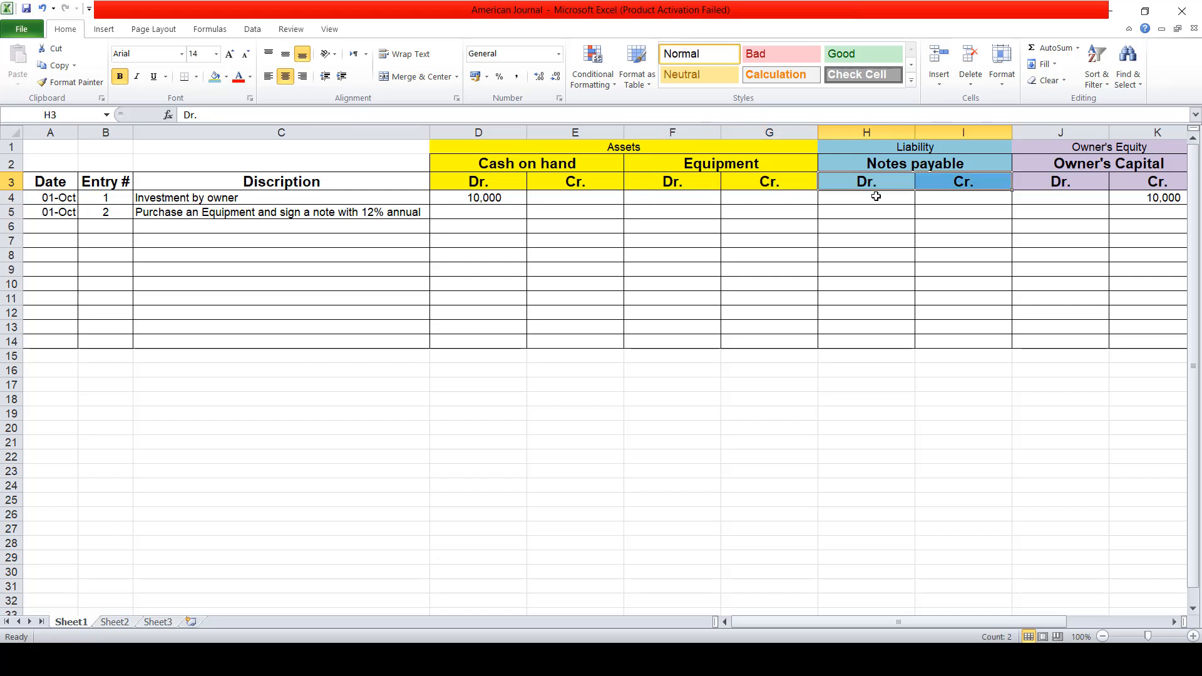
{"action": "key", "text": "Down"}
{"action": "key", "text": "Down"}
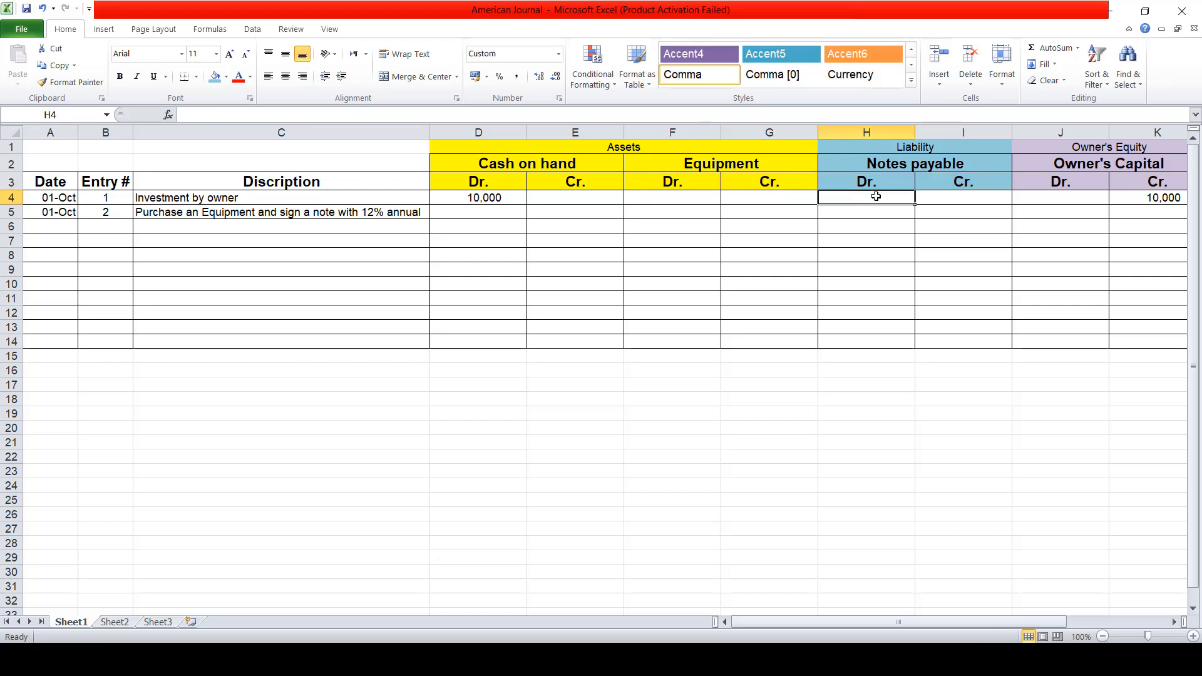
{"action": "key", "text": "Left"}
{"action": "key", "text": "Left"}
{"action": "key", "text": "Left"}
{"action": "key", "text": "Left"}
{"action": "key", "text": "Home"}
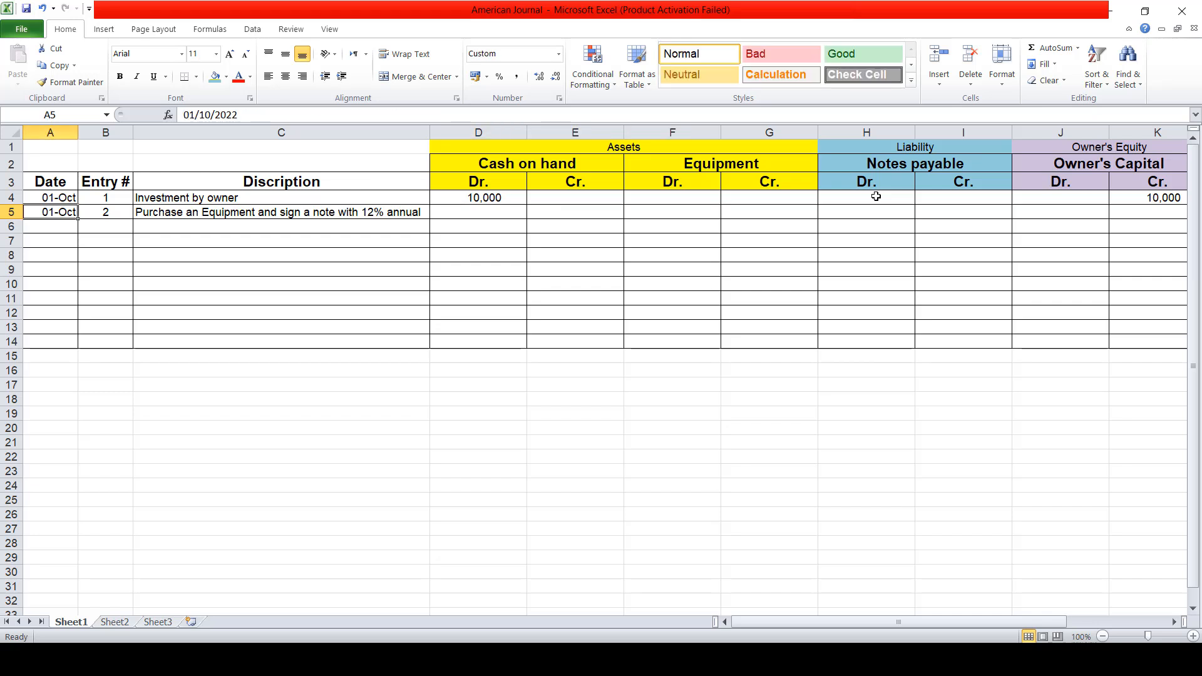
{"action": "key", "text": "shift+Right"}
{"action": "key", "text": "shift+Right"}
{"action": "key", "text": "shift+Right"}
{"action": "key", "text": "shift+Left"}
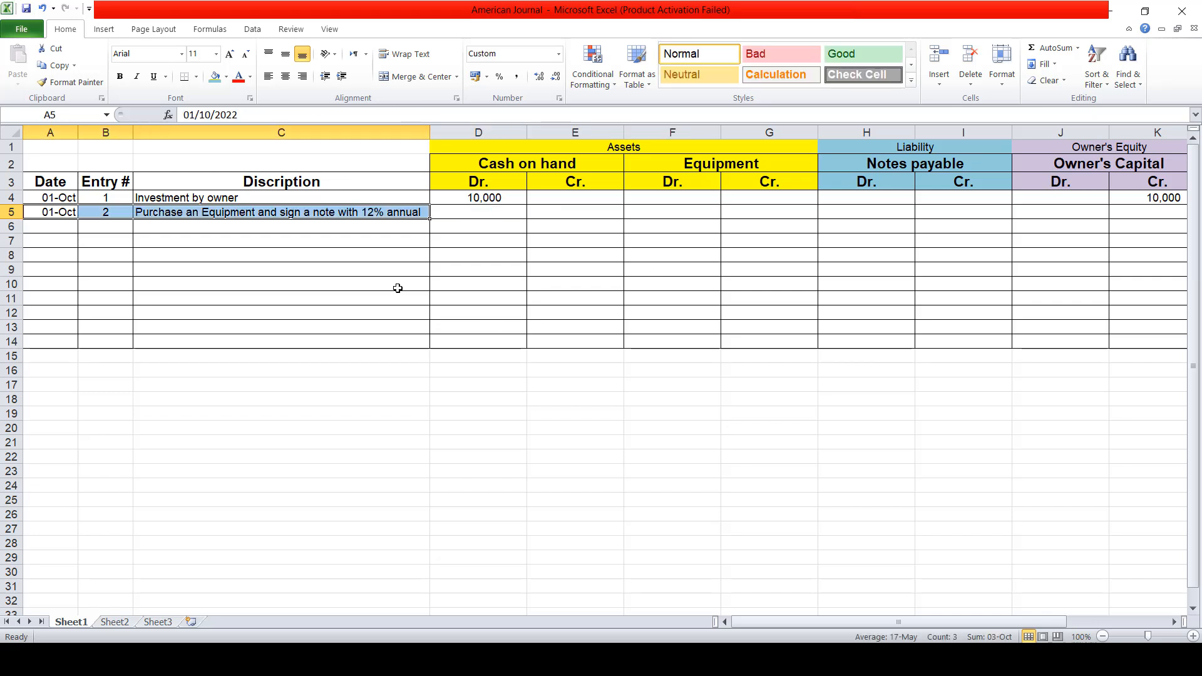
Record entry 2 in row 5 with 5,000 in the Equipment Dr. column and 5,000 in the Notes payable Cr. column
{"action": "left_click", "coordinate": [168, 213]}
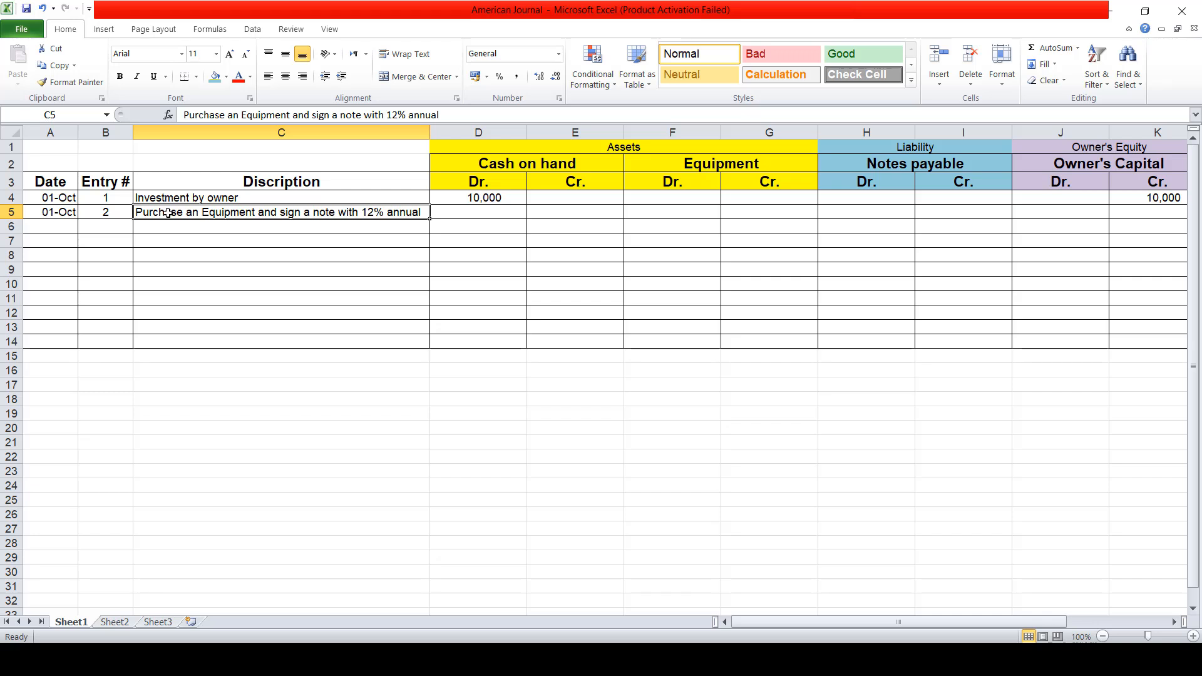
{"action": "key", "text": "Right"}
{"action": "key", "text": "Right"}
{"action": "key", "text": "Right"}
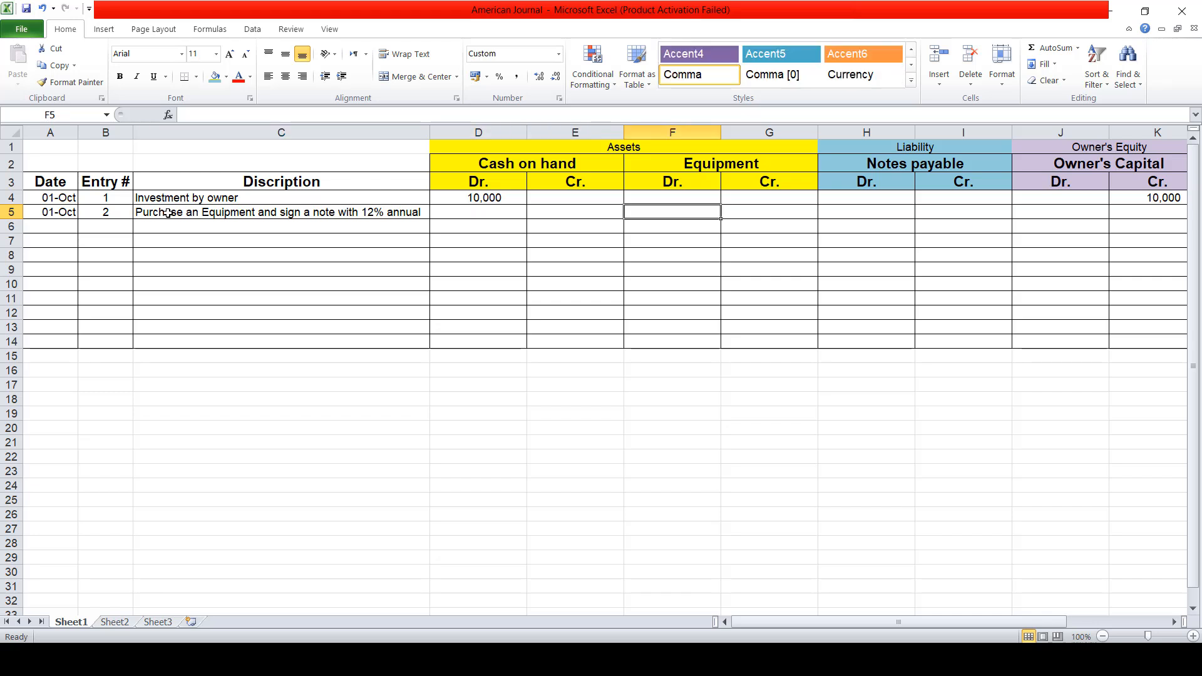
{"action": "type", "text": "5,000"}
{"action": "key", "text": "Right"}
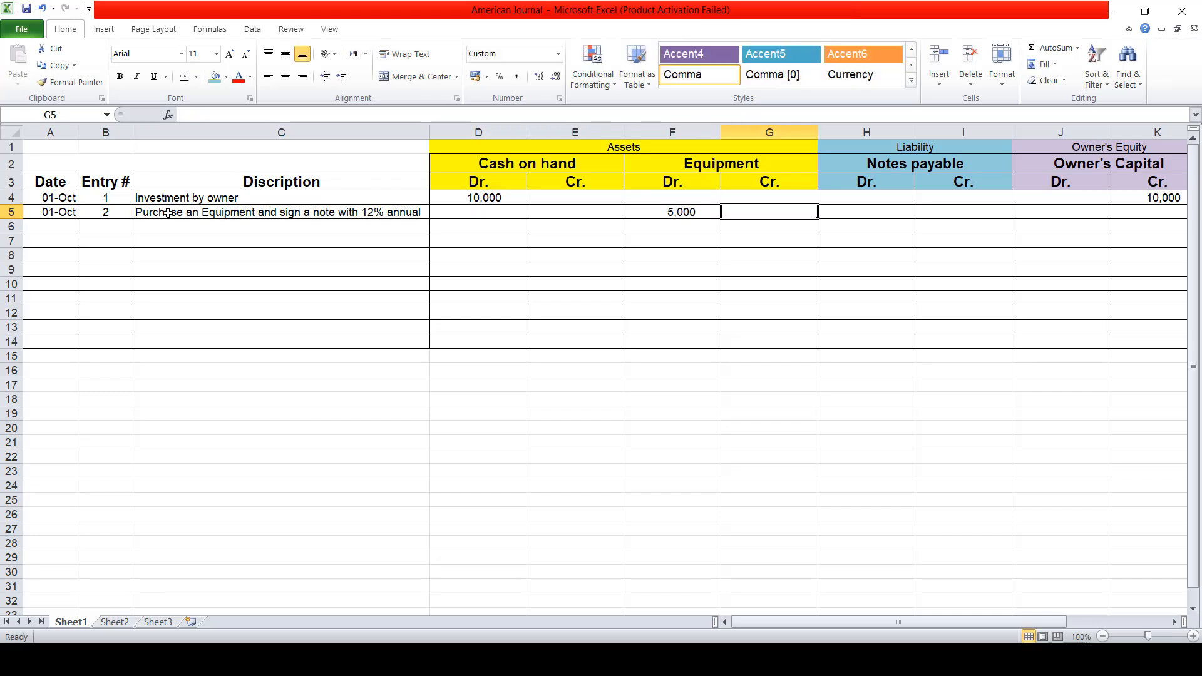
{"action": "key", "text": "Right"}
{"action": "key", "text": "Right"}
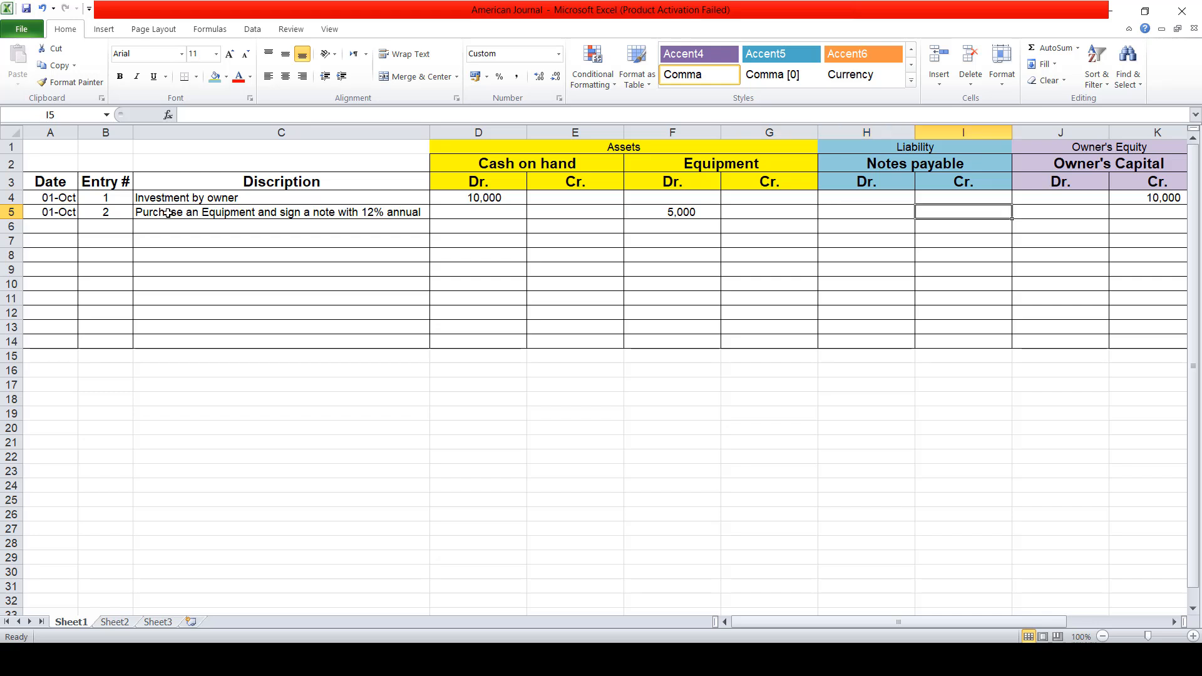
{"action": "type", "text": "5,000"}
{"action": "key", "text": "Return"}
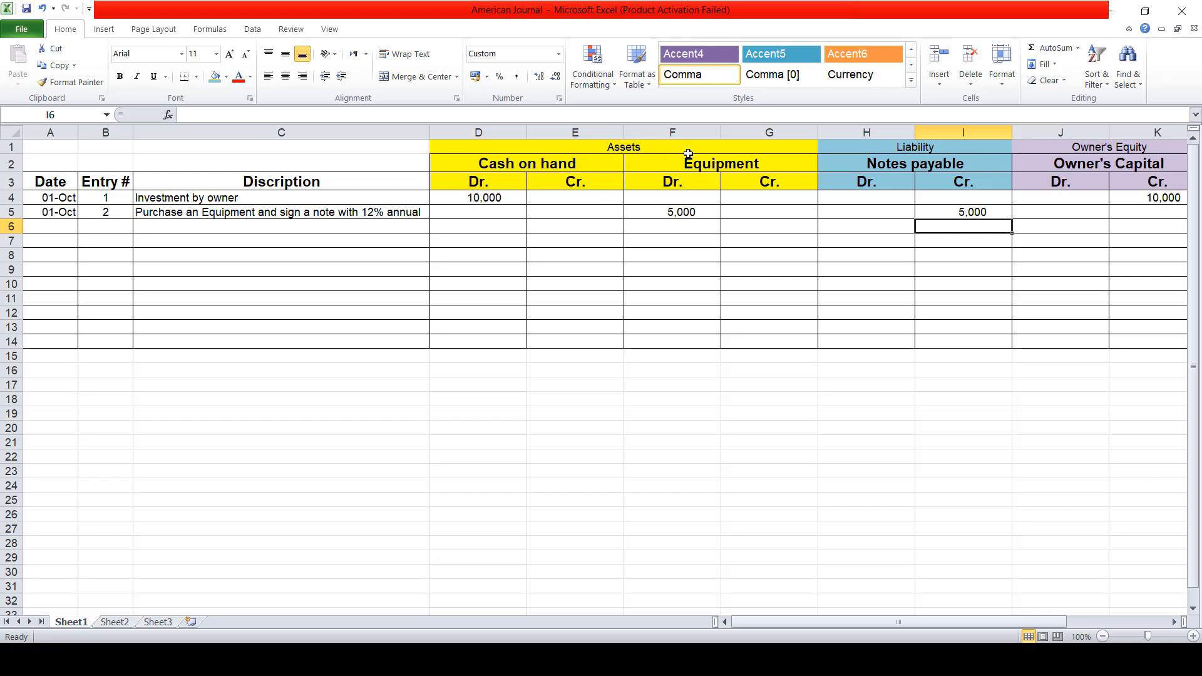
Narrow all the account columns D through K to one equal, smaller width
{"action": "left_click_drag", "start_coordinate": [501, 134], "coordinate": [1053, 132]}
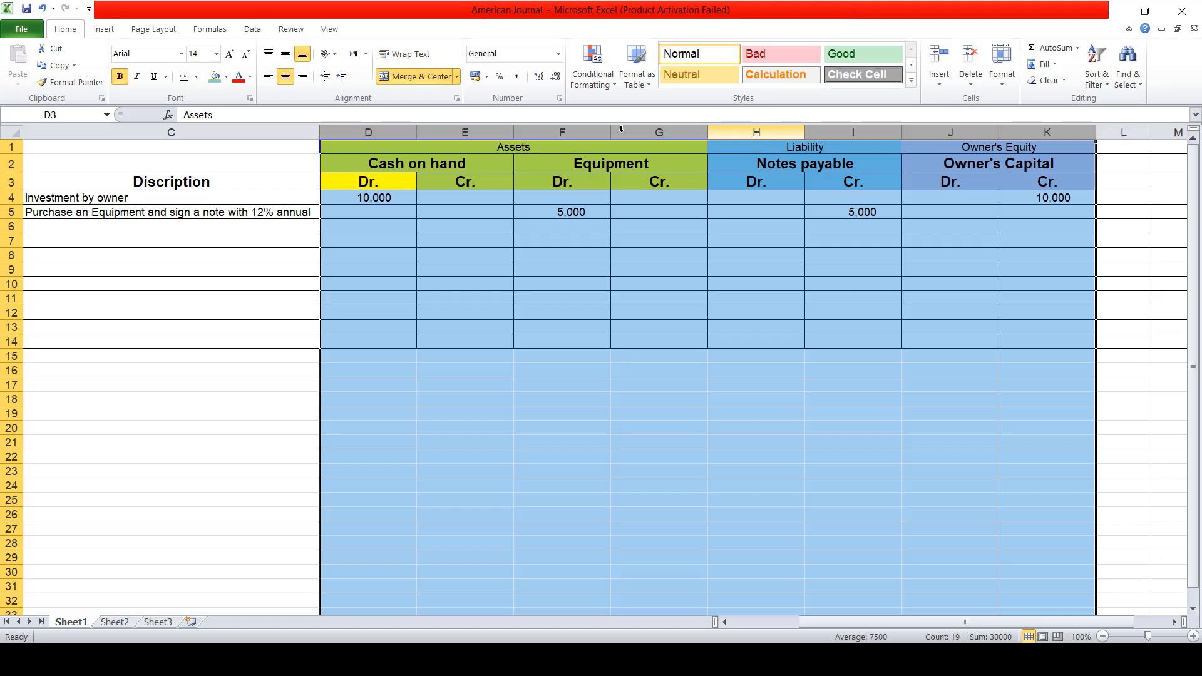
{"action": "left_click_drag", "start_coordinate": [509, 132], "coordinate": [485, 132]}
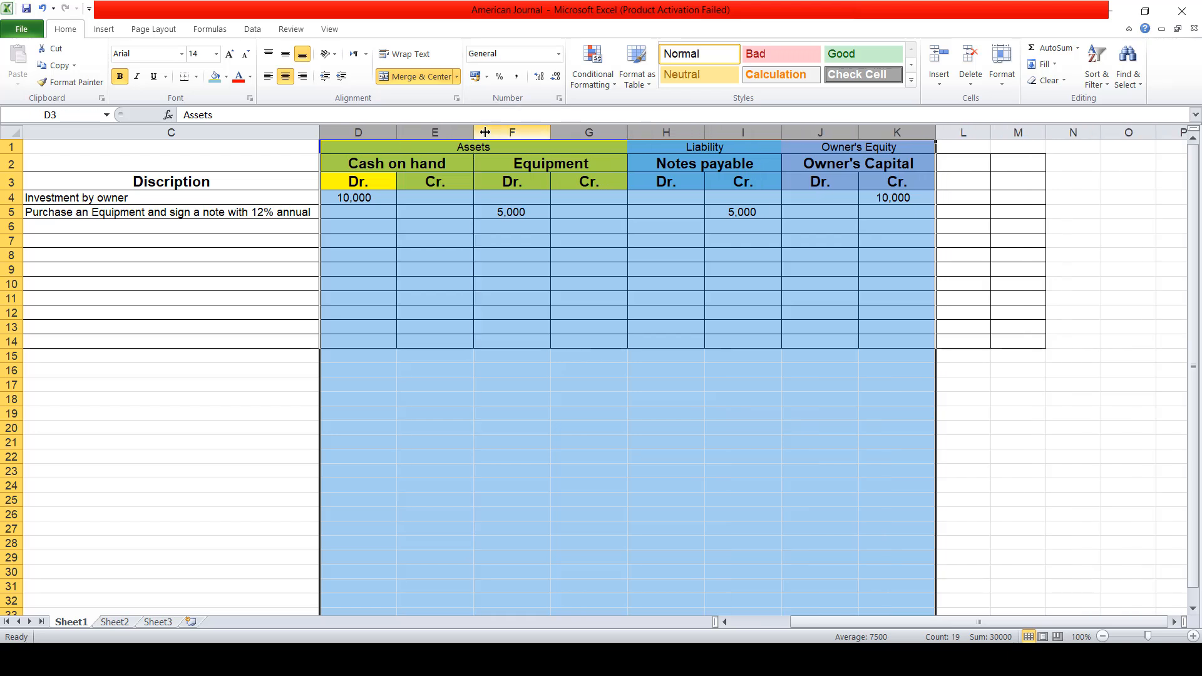
{"action": "left_click", "coordinate": [483, 129]}
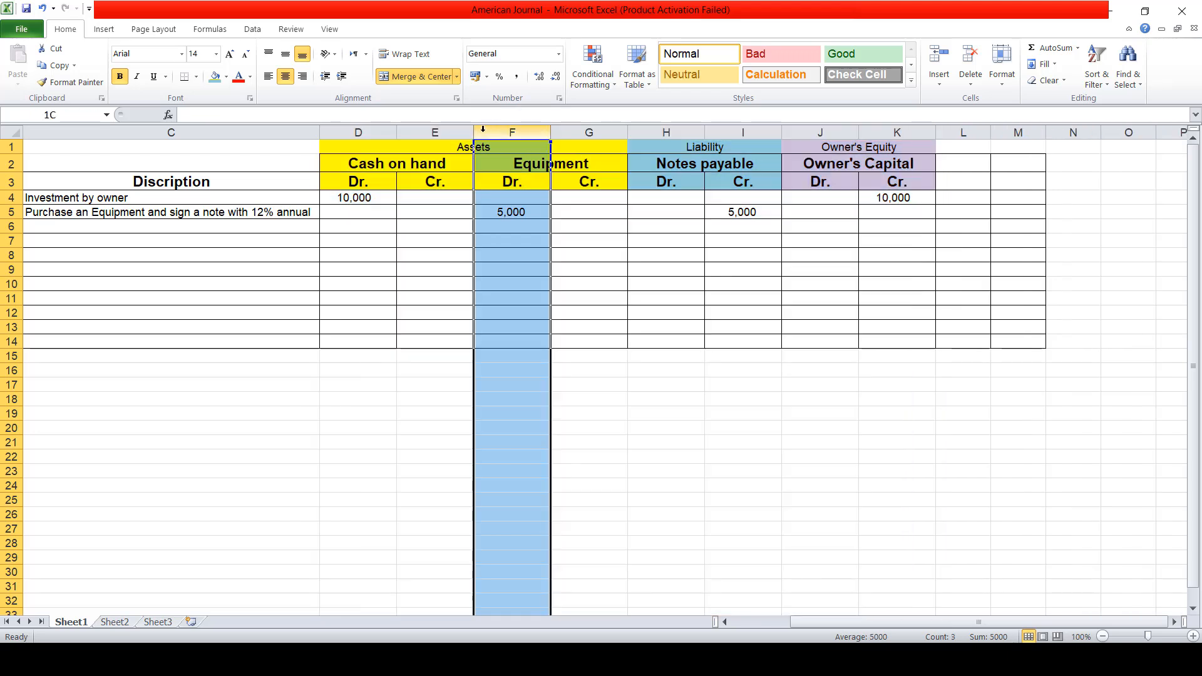
{"action": "left_click_drag", "start_coordinate": [358, 129], "coordinate": [853, 132]}
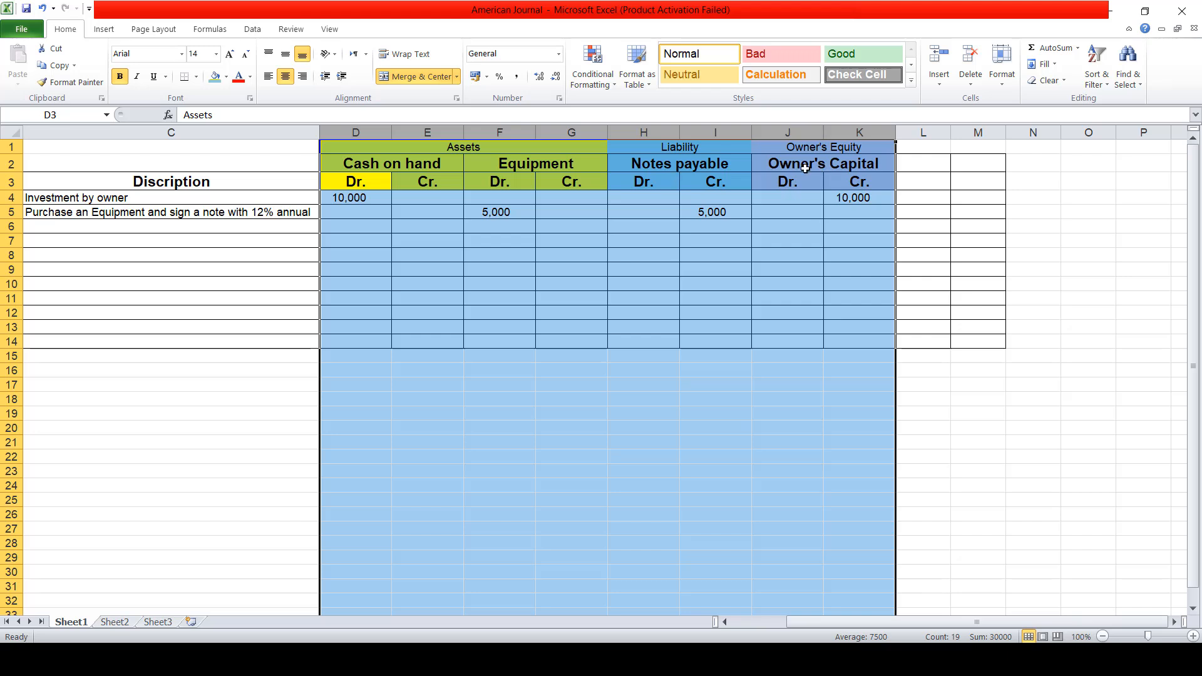
{"action": "left_click", "coordinate": [564, 189]}
{"action": "key", "text": "Up"}
{"action": "key", "text": "Left"}
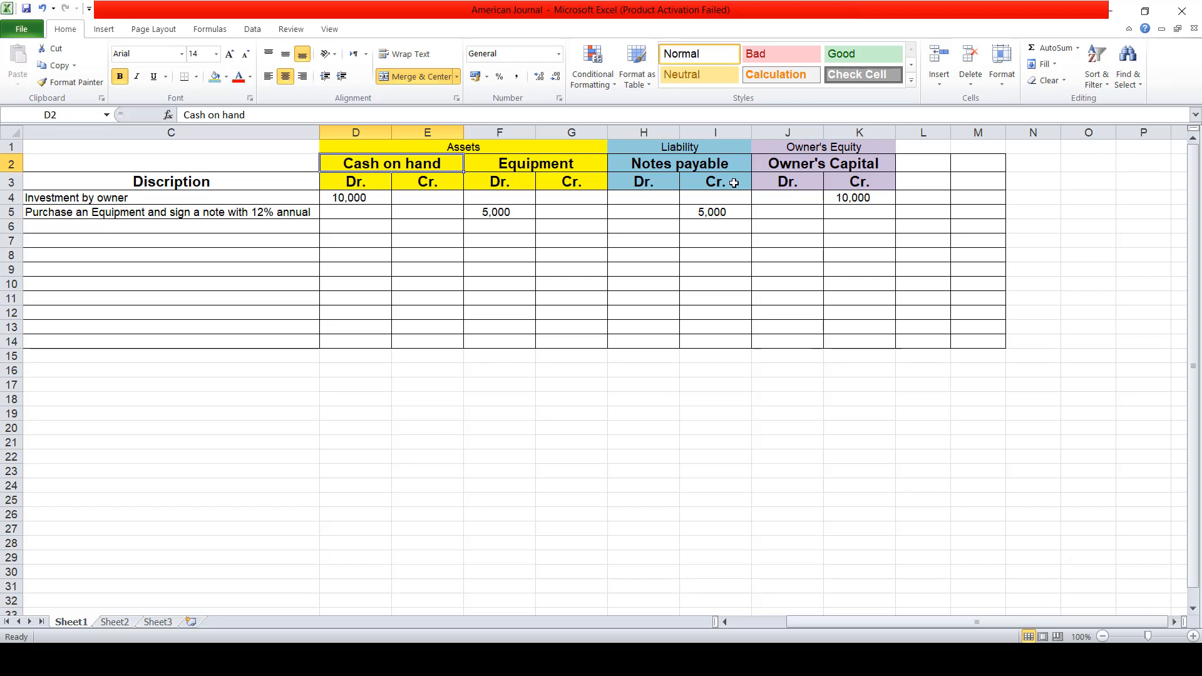
{"action": "left_click_drag", "start_coordinate": [469, 149], "coordinate": [469, 184]}
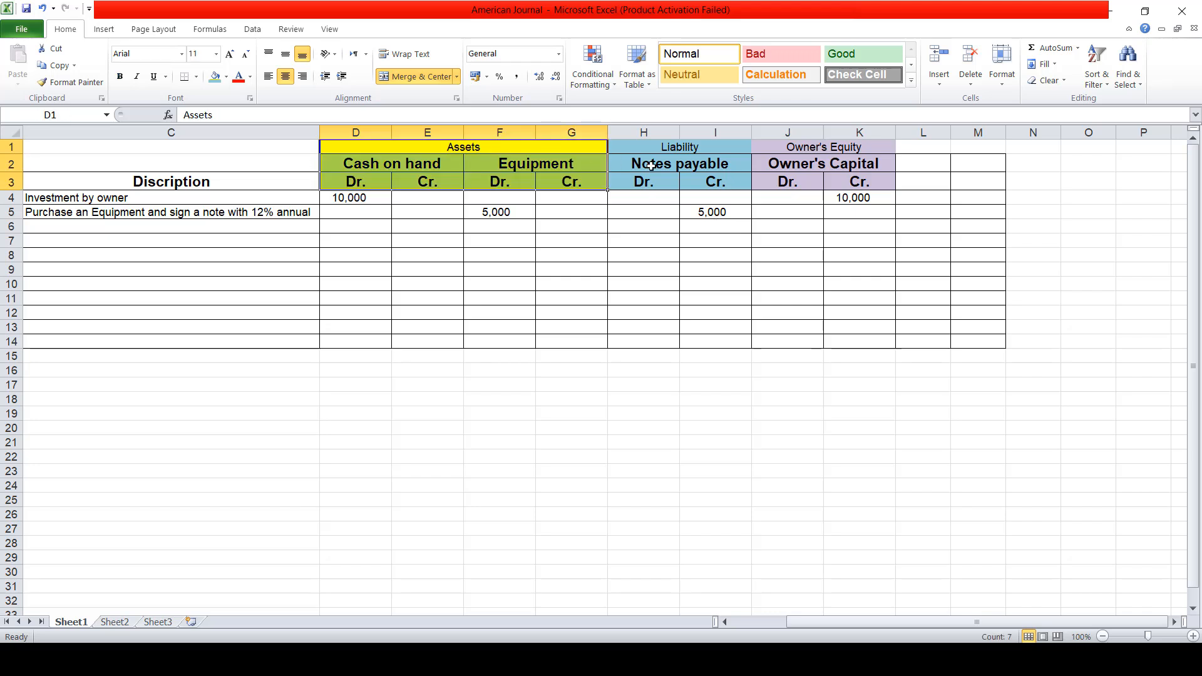
{"action": "left_click_drag", "start_coordinate": [697, 146], "coordinate": [706, 180]}
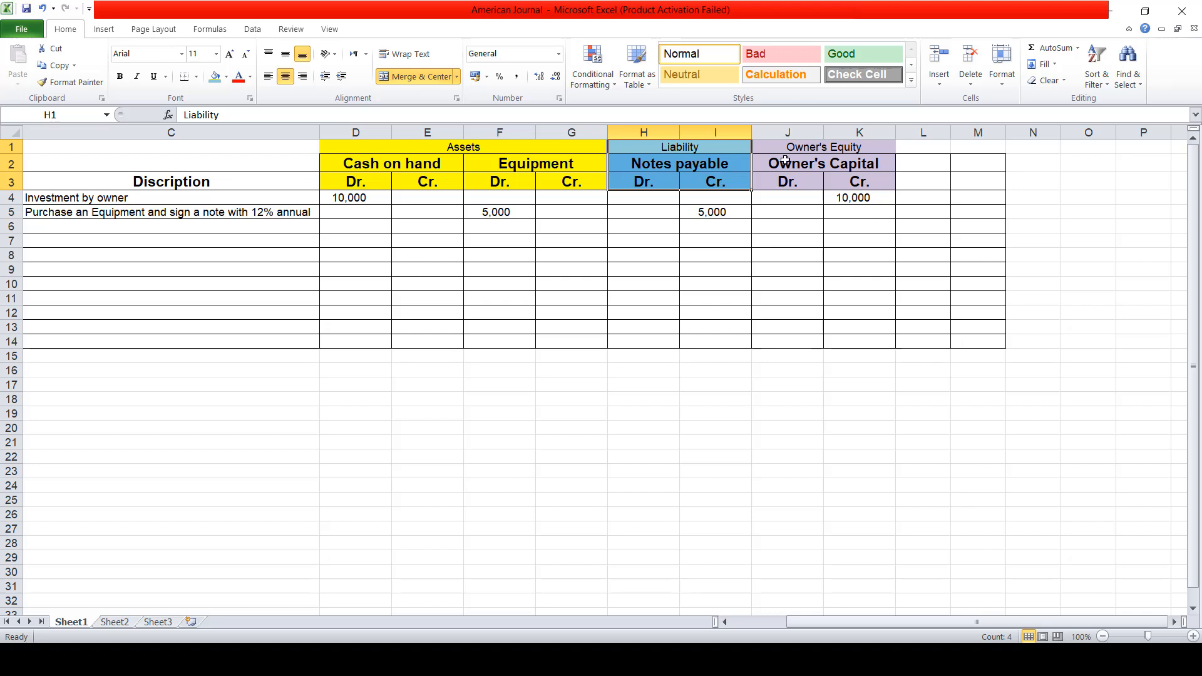
{"action": "left_click_drag", "start_coordinate": [795, 149], "coordinate": [801, 180]}
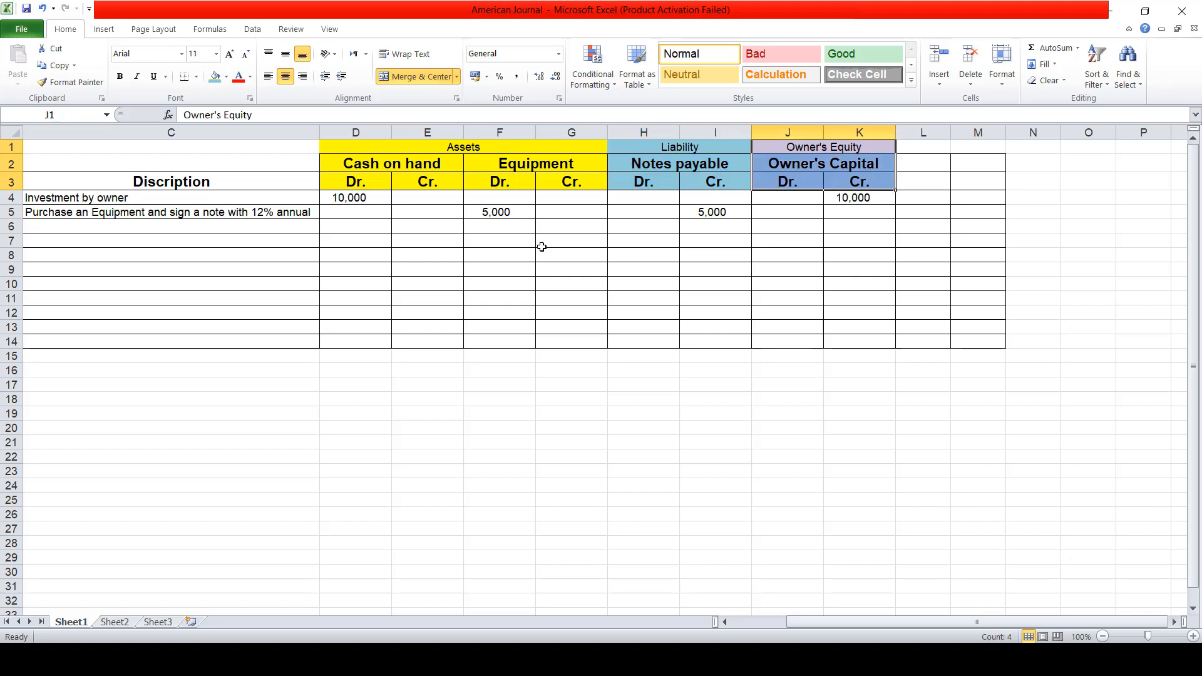
{"action": "left_click_drag", "start_coordinate": [218, 201], "coordinate": [218, 210]}
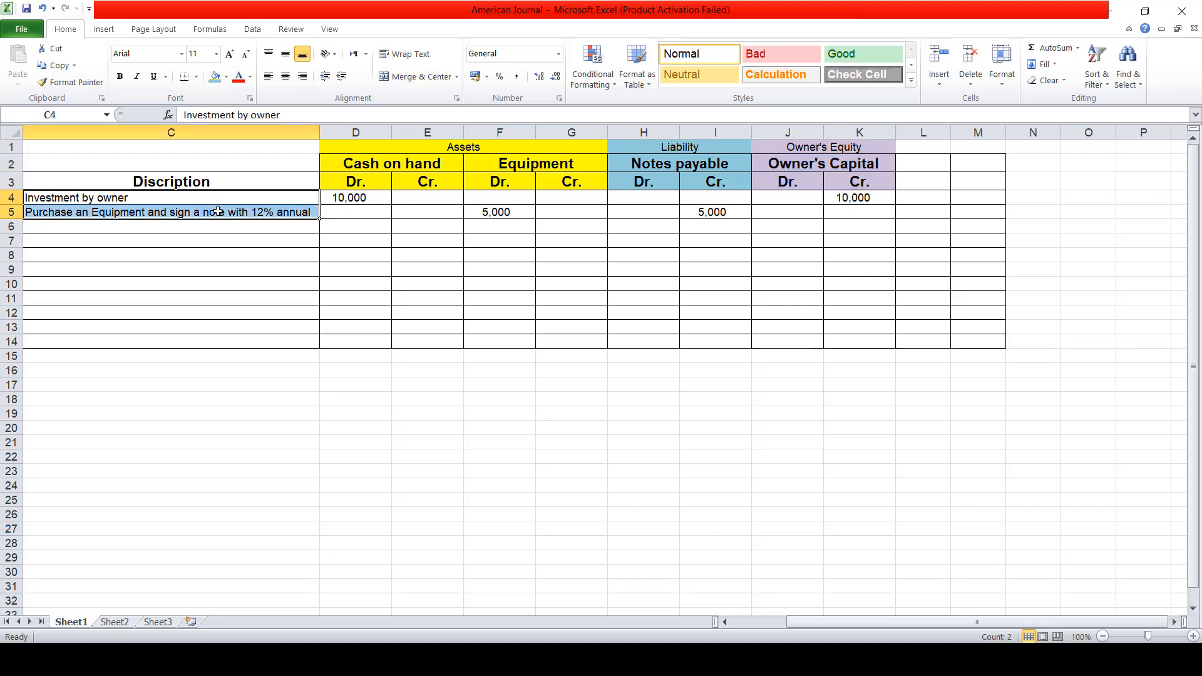